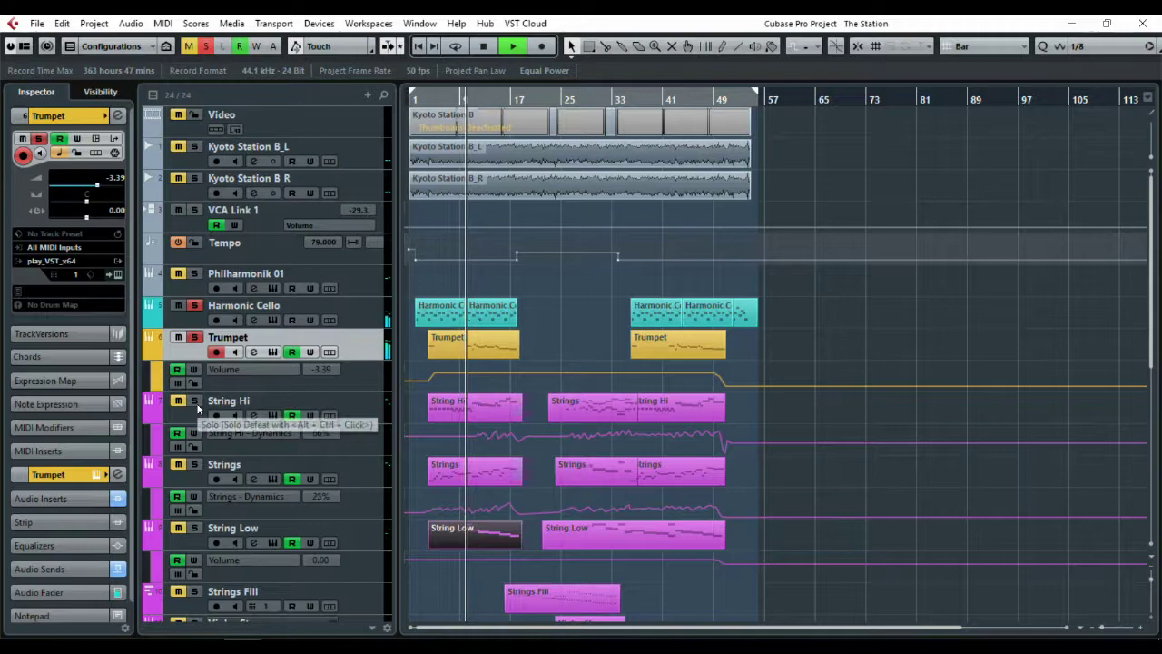
Add String Low to the soloed tracks and inspect the String Hi track's LABS instrument, closing its window when done.
left_click(194, 528)
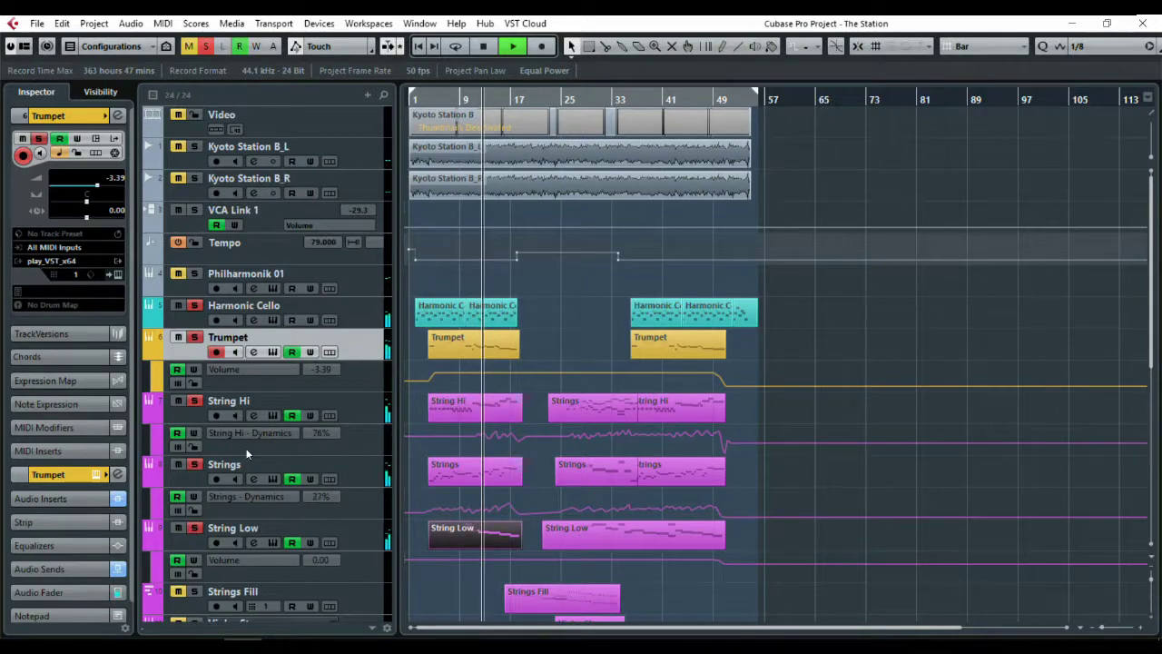
left_click(368, 412)
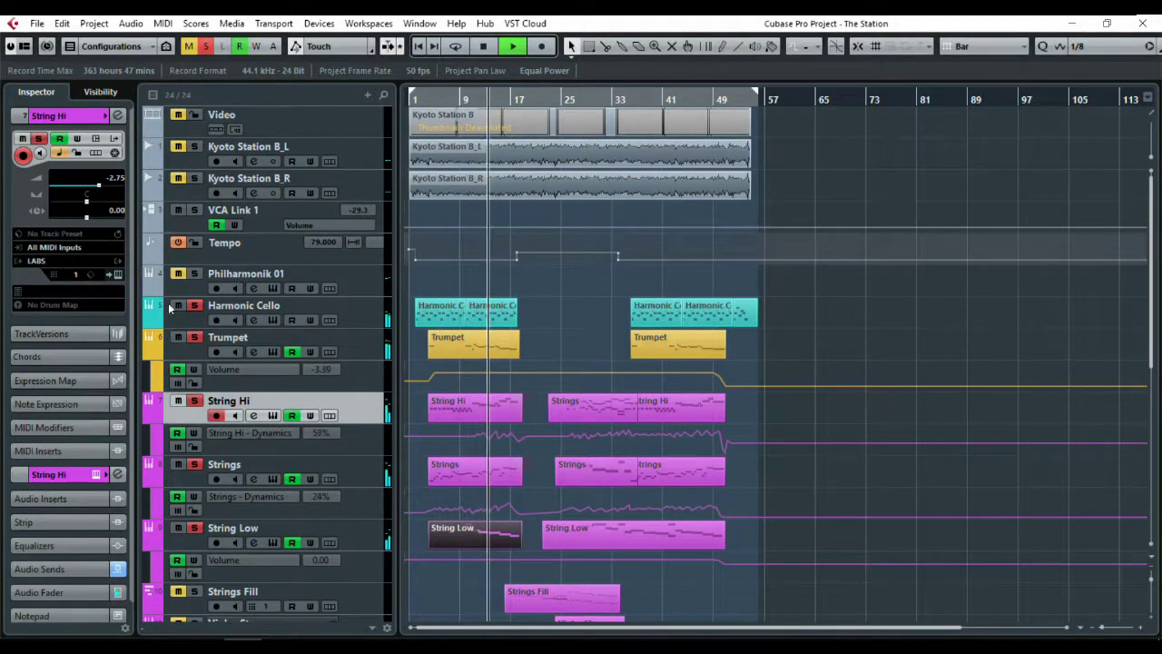
left_click(111, 274)
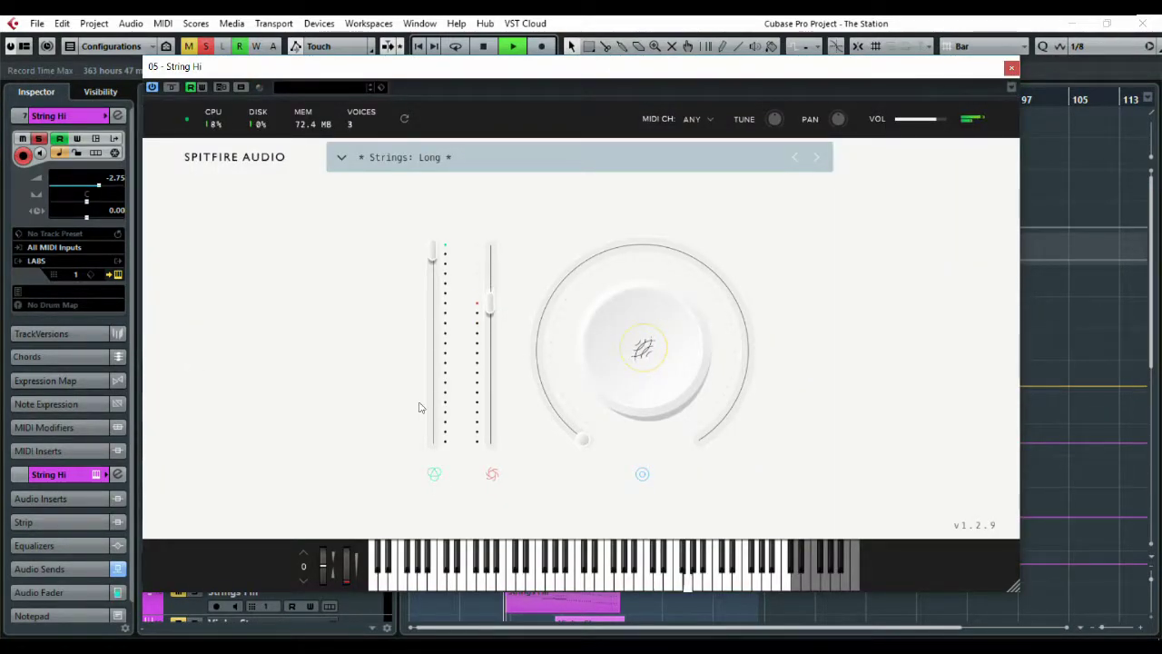
left_click(1012, 69)
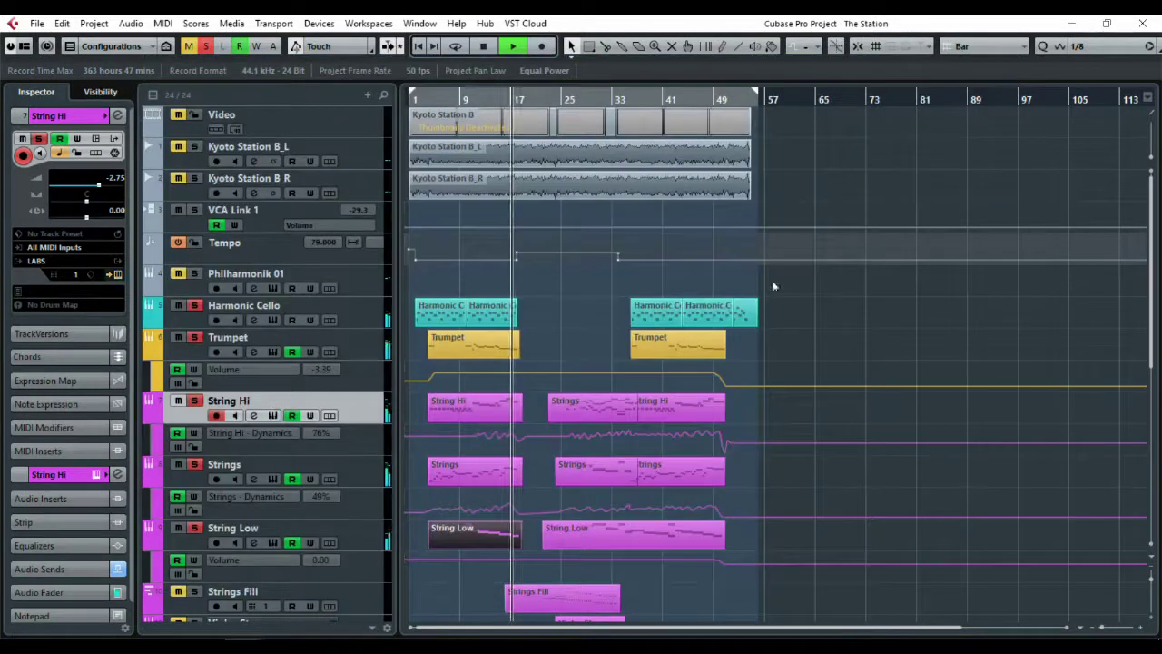
Select the Strings track and the String Low track in turn, and stop playback.
left_click(354, 480)
left_click(359, 535)
key("space")
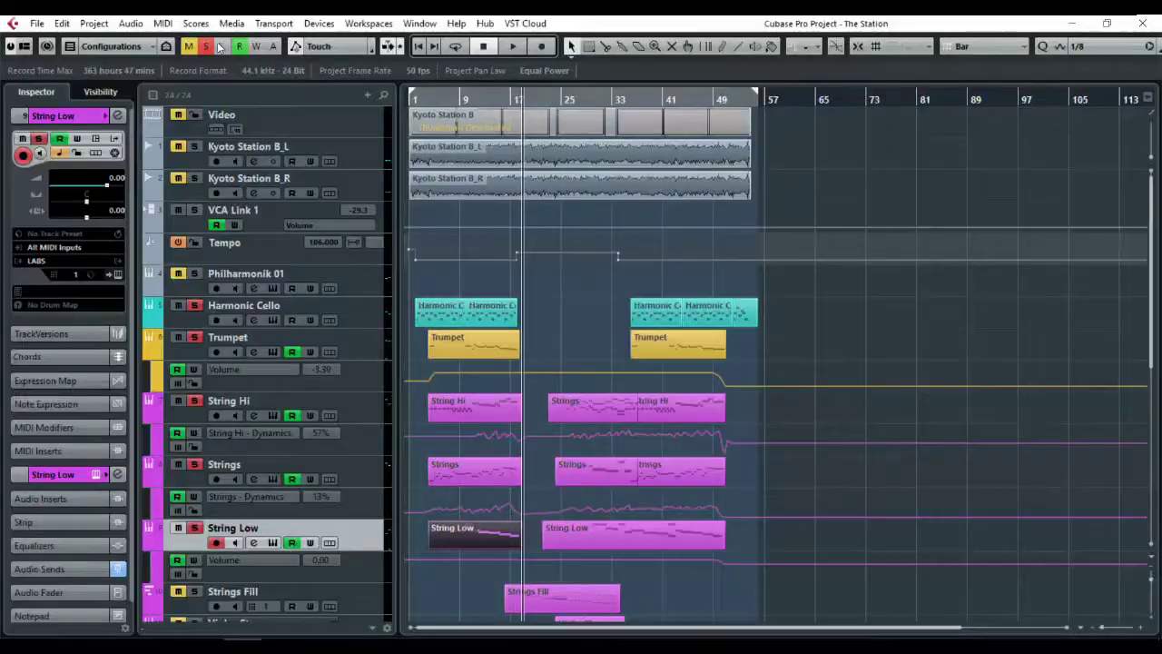
Select and solo the Duduk track to audition it from about bar 16.
scroll(359, 479, "down", 5)
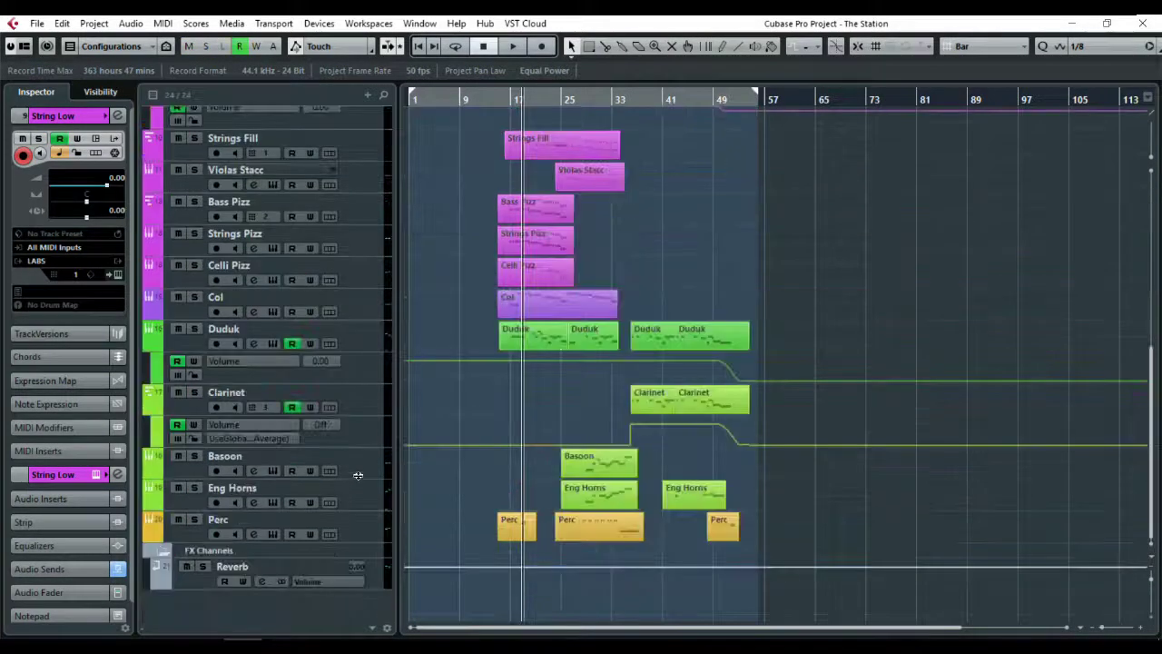
scroll(358, 474, "up", 3)
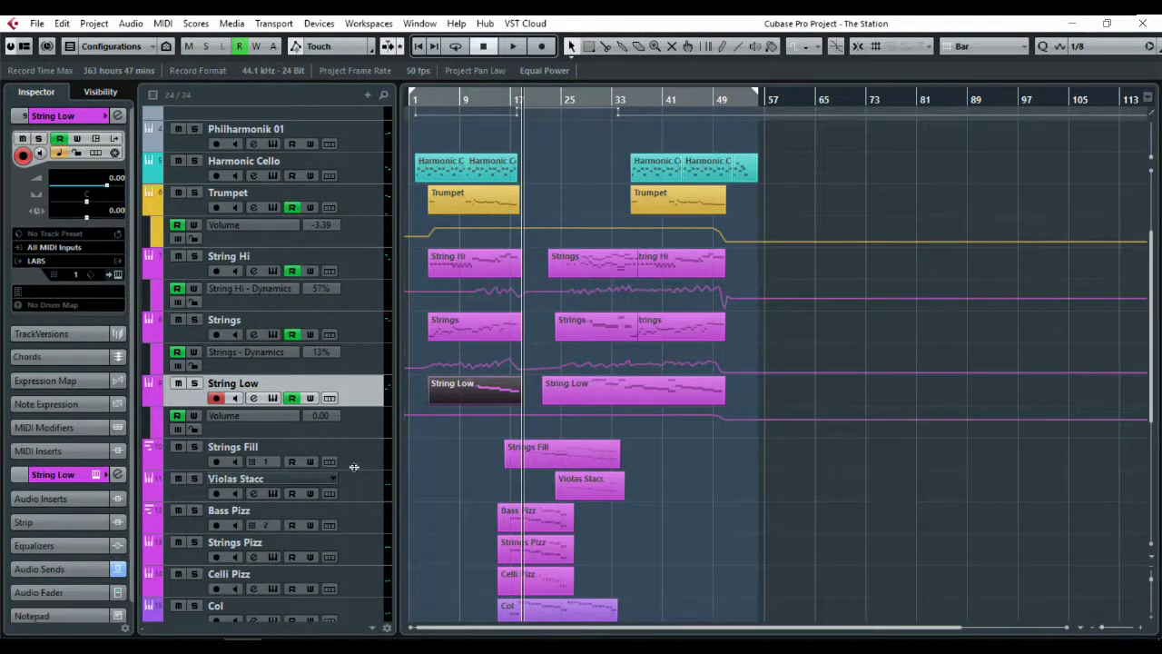
scroll(354, 471, "down", 1)
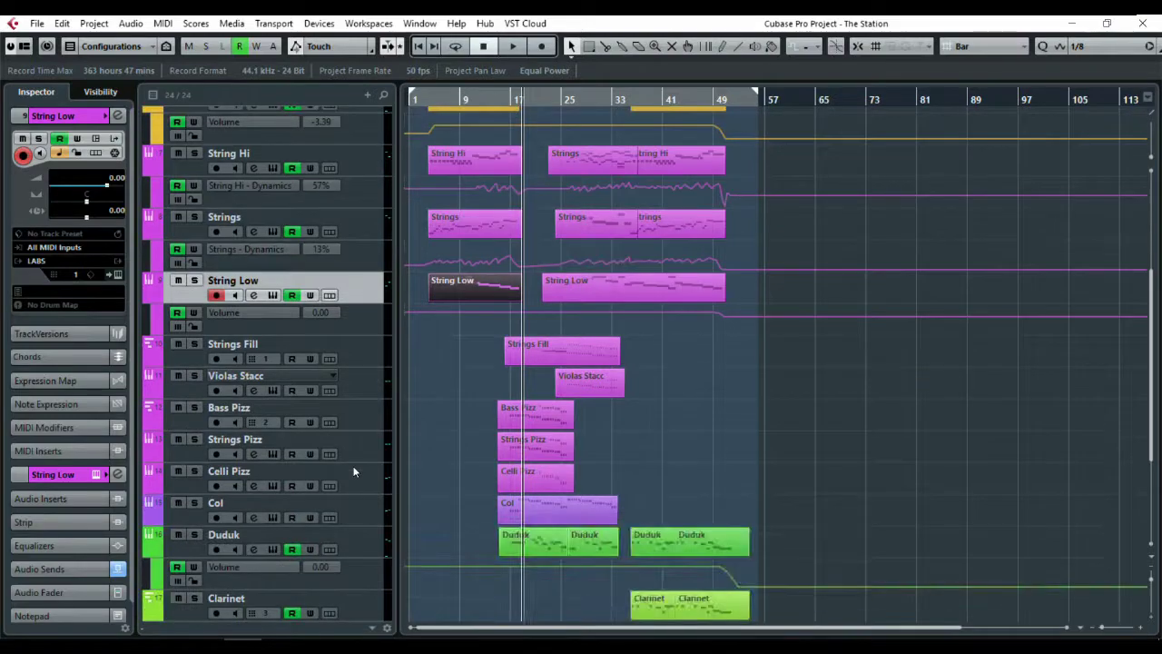
left_click(359, 550)
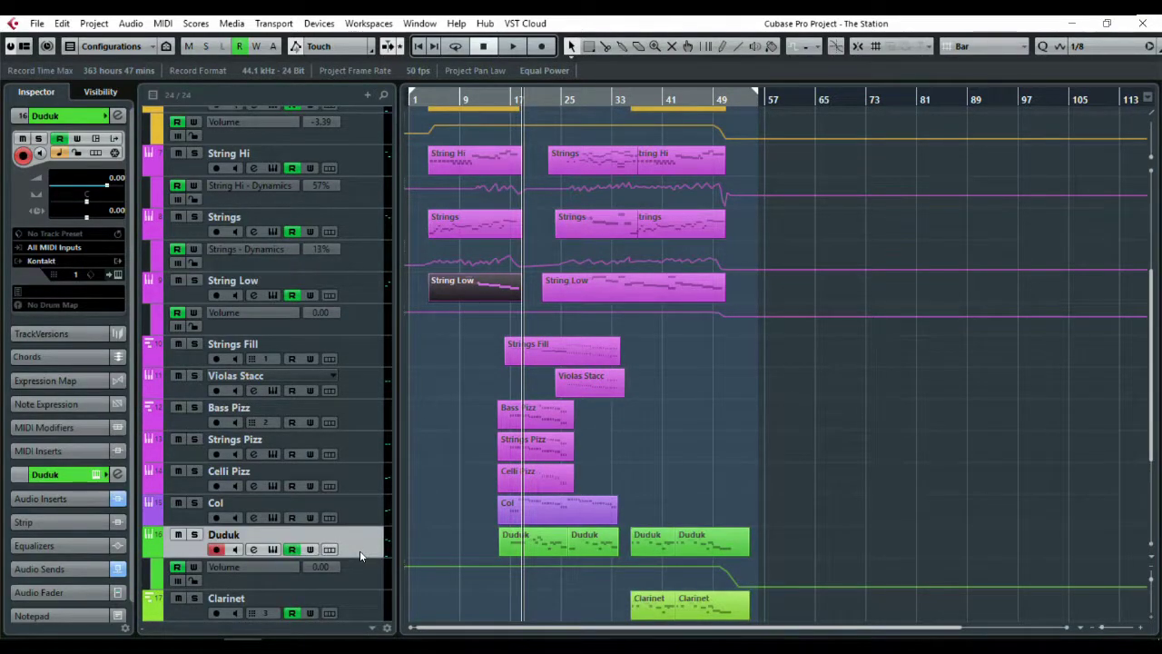
left_click(505, 99)
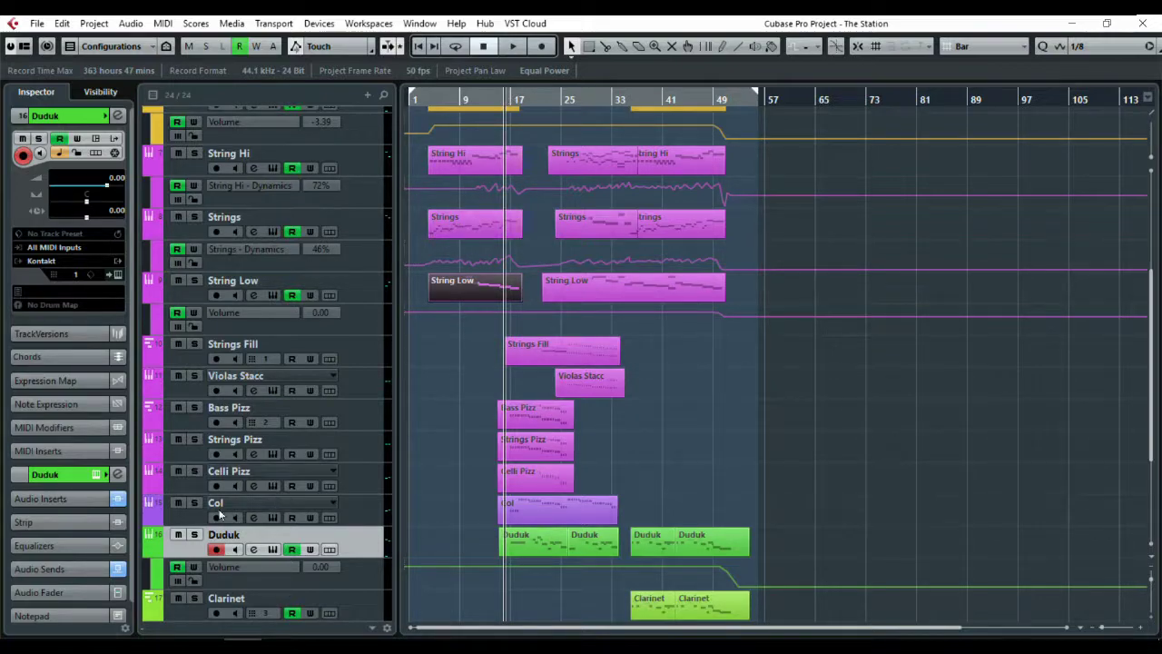
left_click(193, 535)
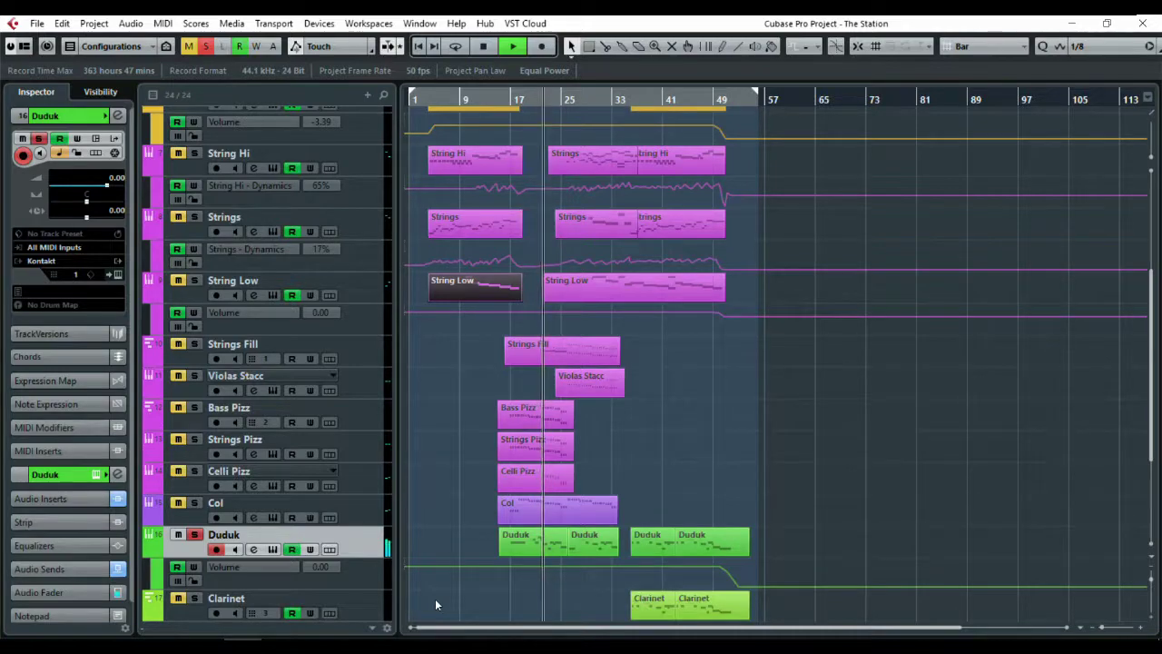
Add the Col, Celli Pizz, Strings Pizz, Bass Pizz, Violas Stacc and Strings Fill tracks to the solo during playback.
left_click(196, 504)
left_click(194, 472)
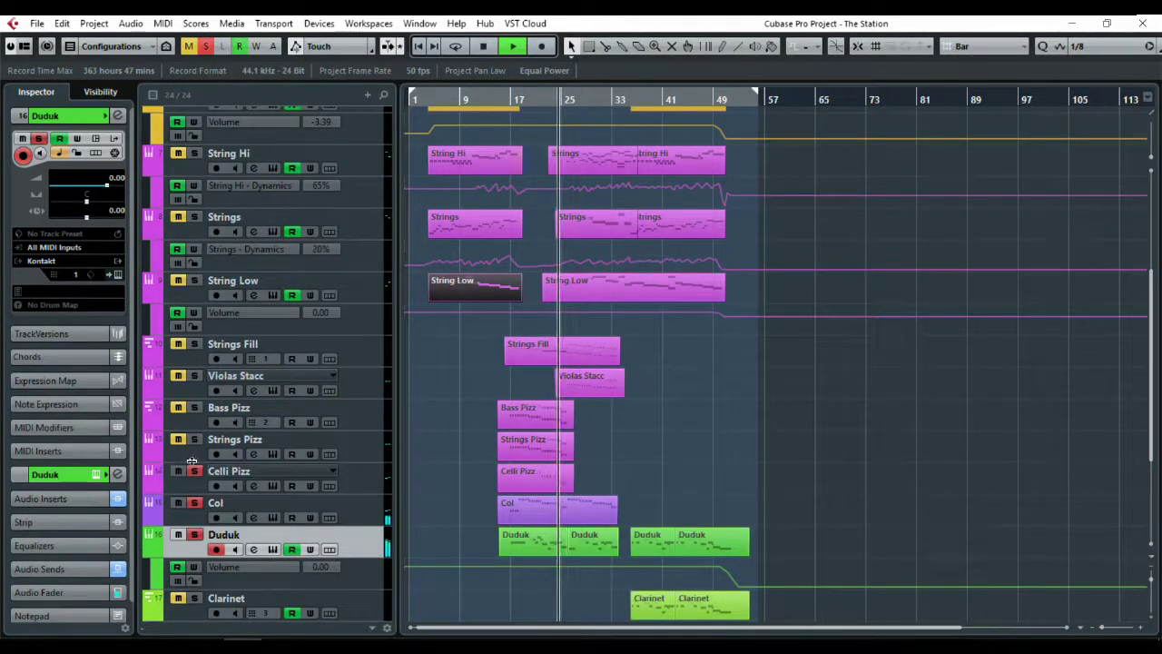
left_click(193, 439)
left_click(194, 408)
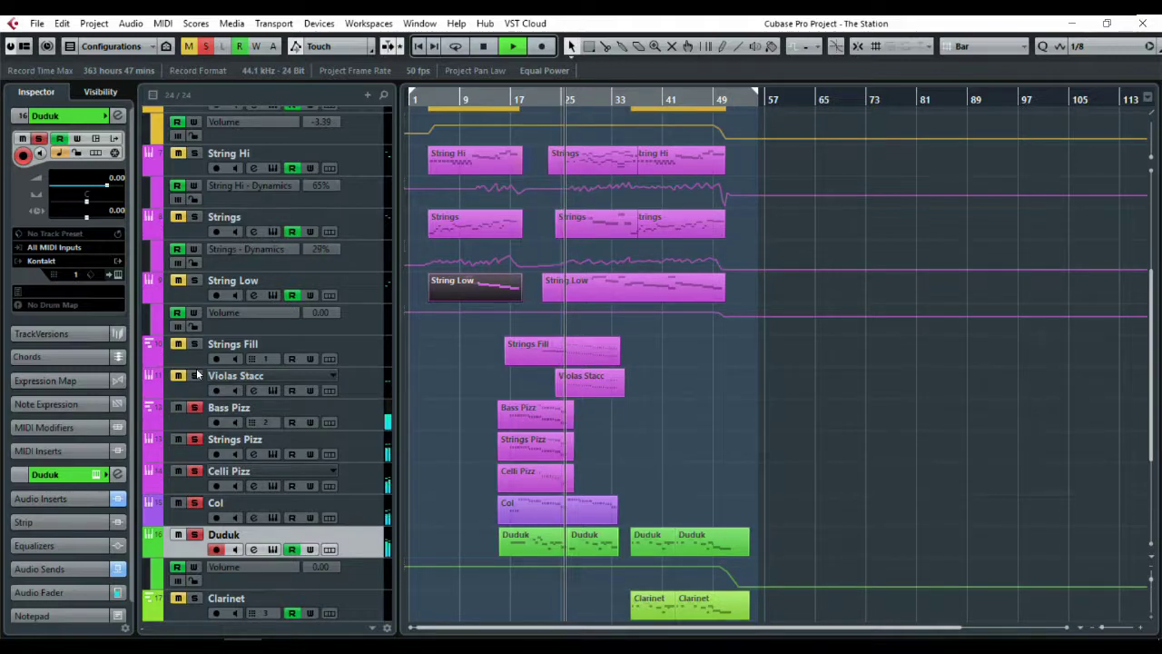
left_click(194, 376)
left_click(194, 344)
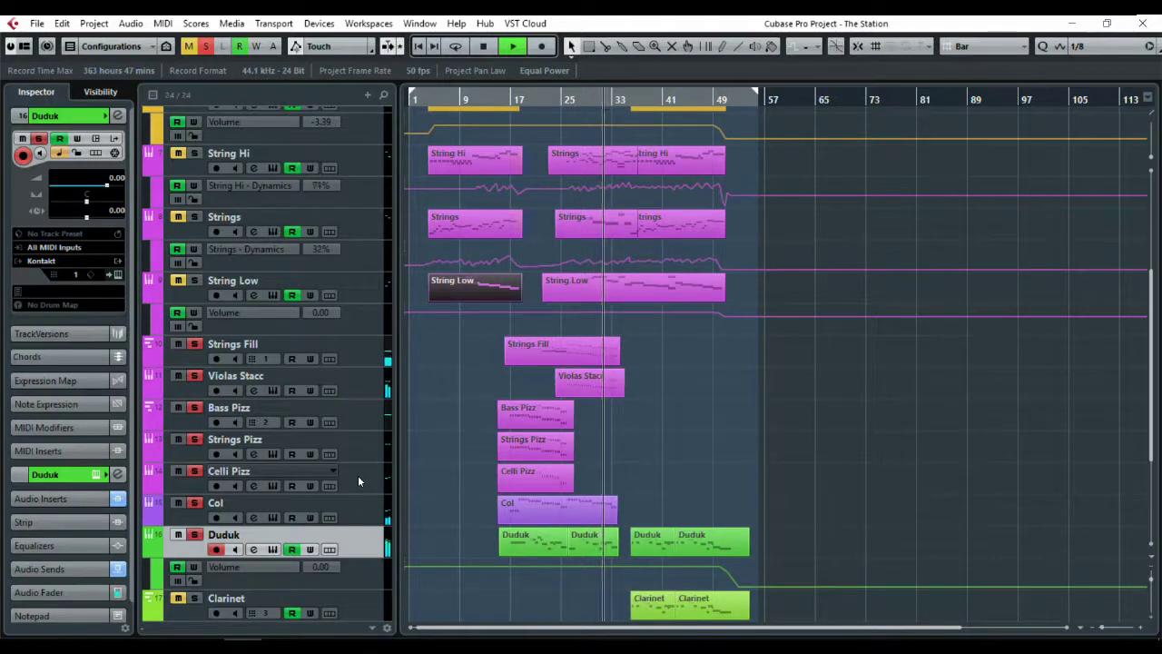
Return the playback position to the start of the first Duduk part, at about bar 15.
scroll(358, 479, "down", 3)
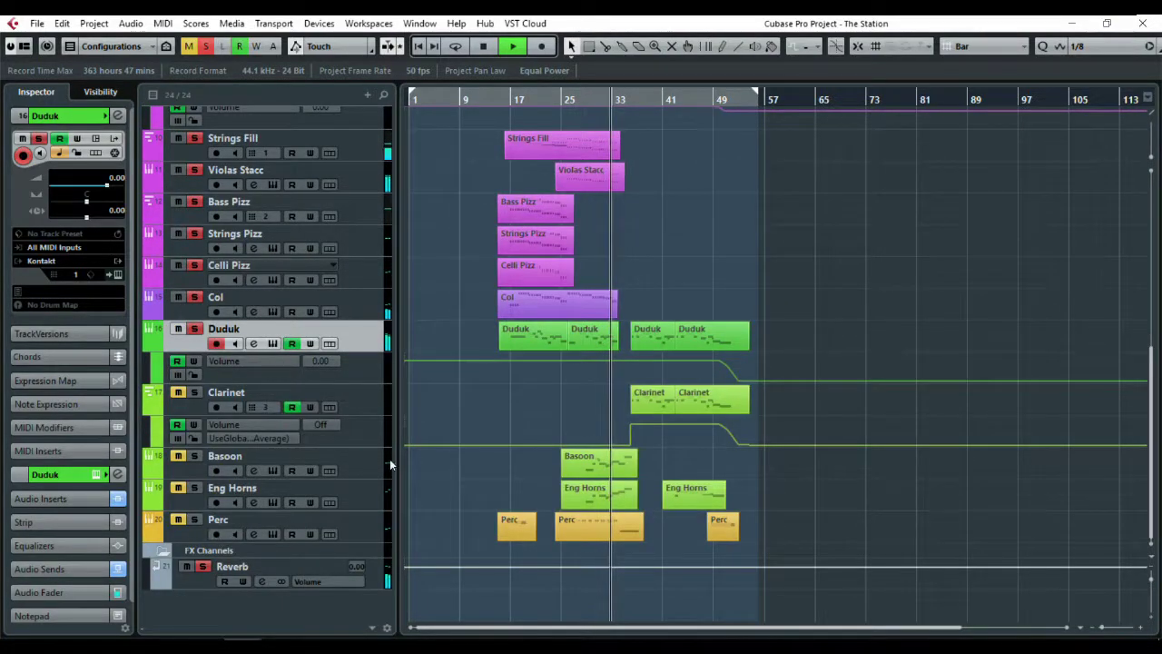
left_click(519, 98)
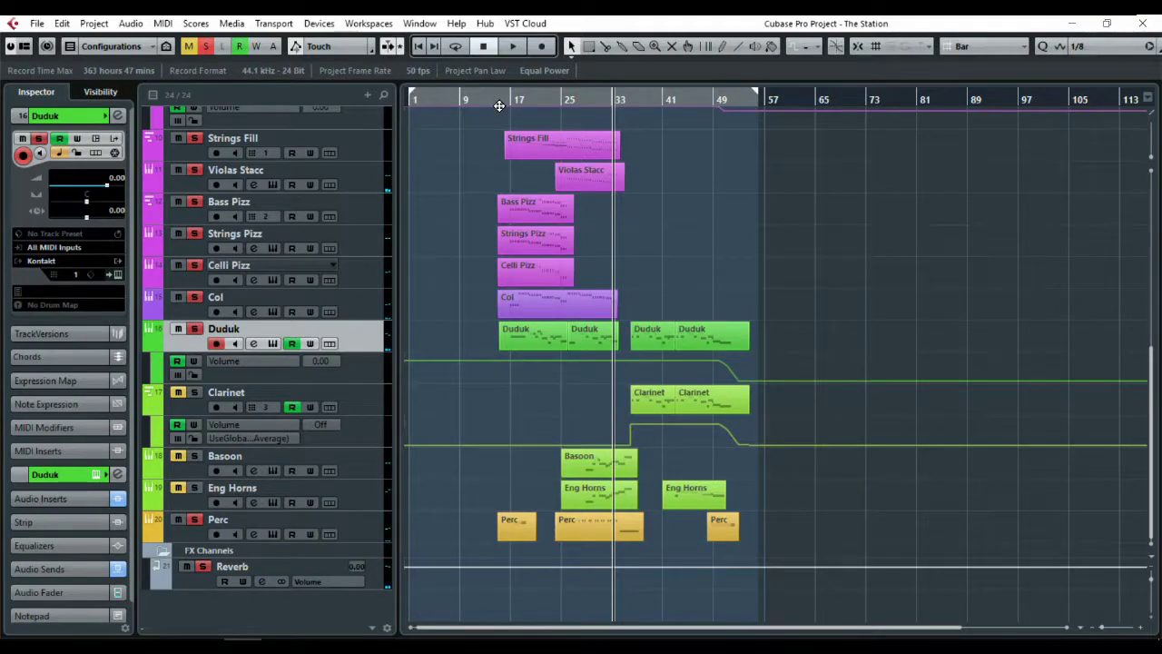
left_click(499, 104)
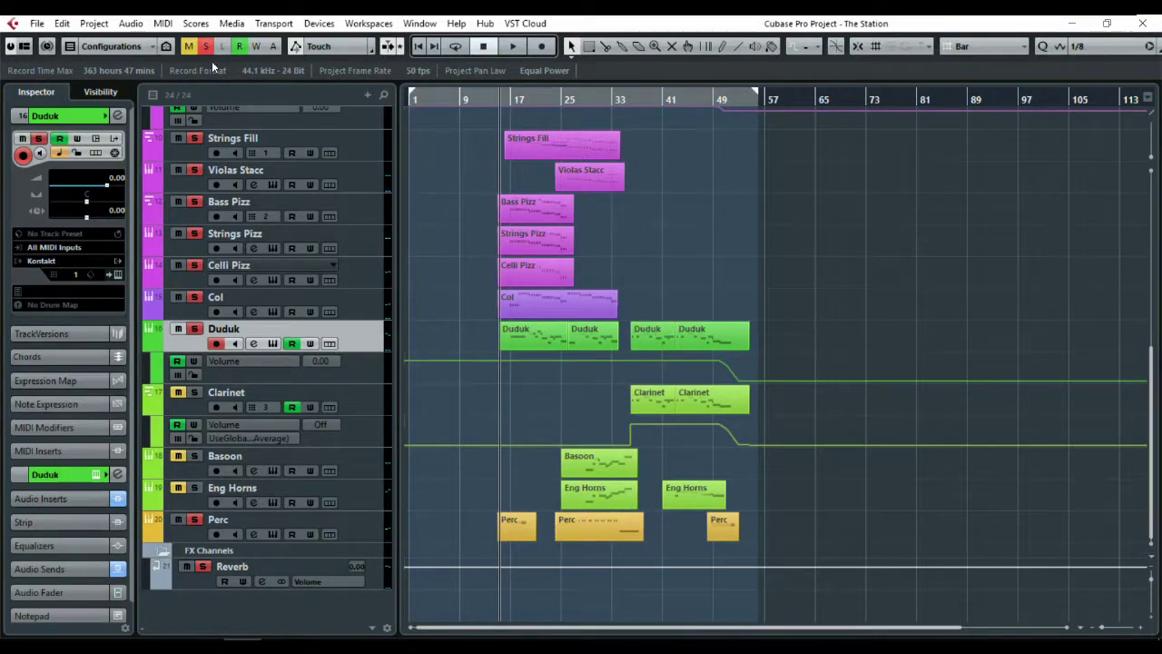
Audition the Col track soloed from about bar 17 with its Kontakt instrument open, and close the instrument window.
left_click(369, 313)
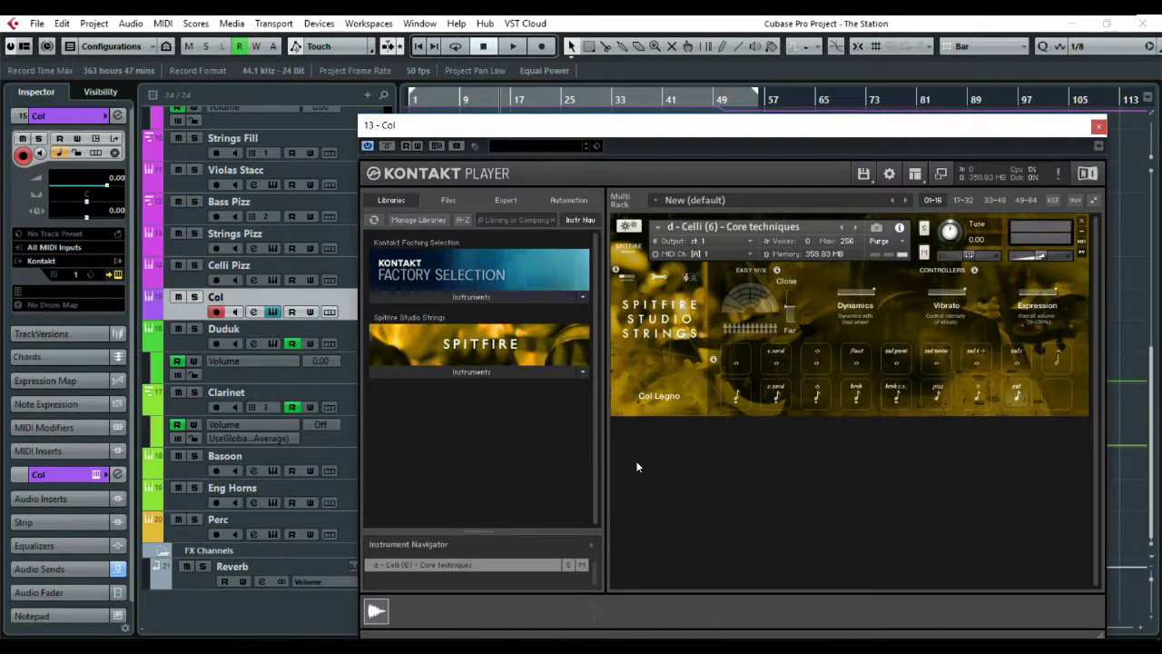
left_click(195, 298)
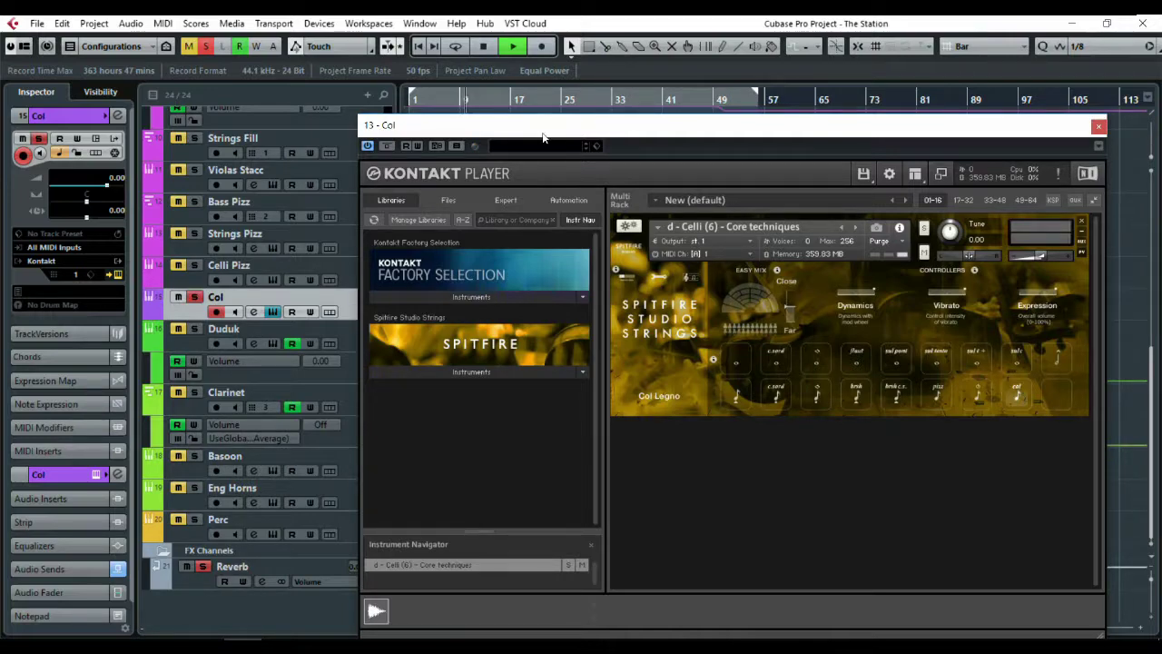
left_click_drag(546, 125, 773, 233)
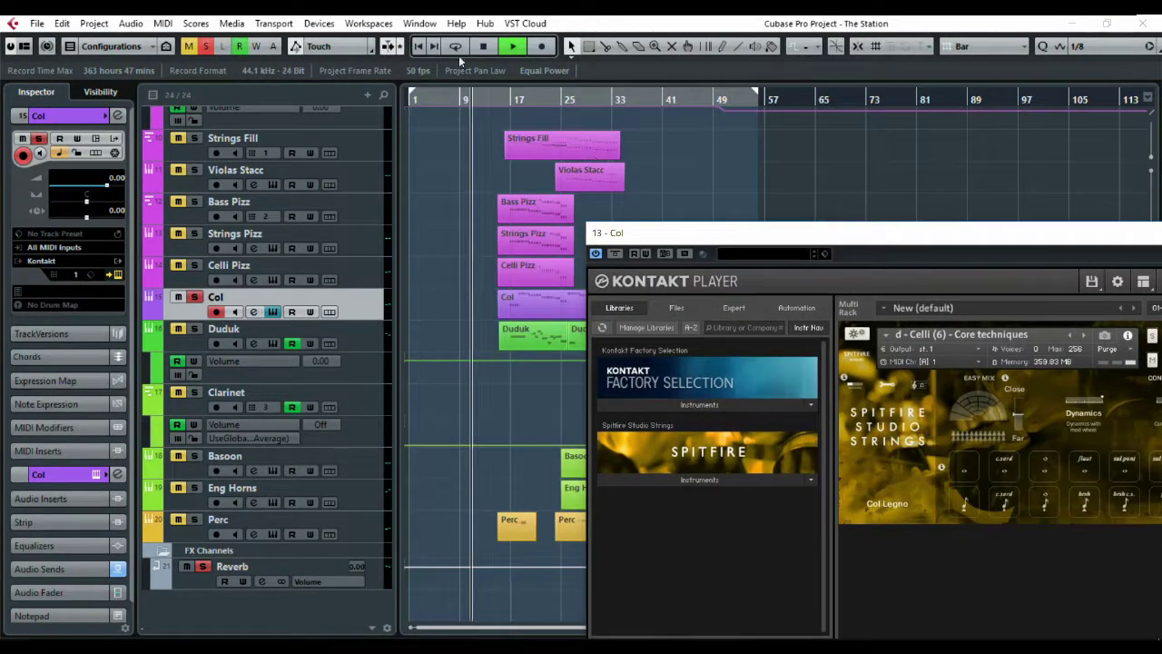
left_click(511, 95)
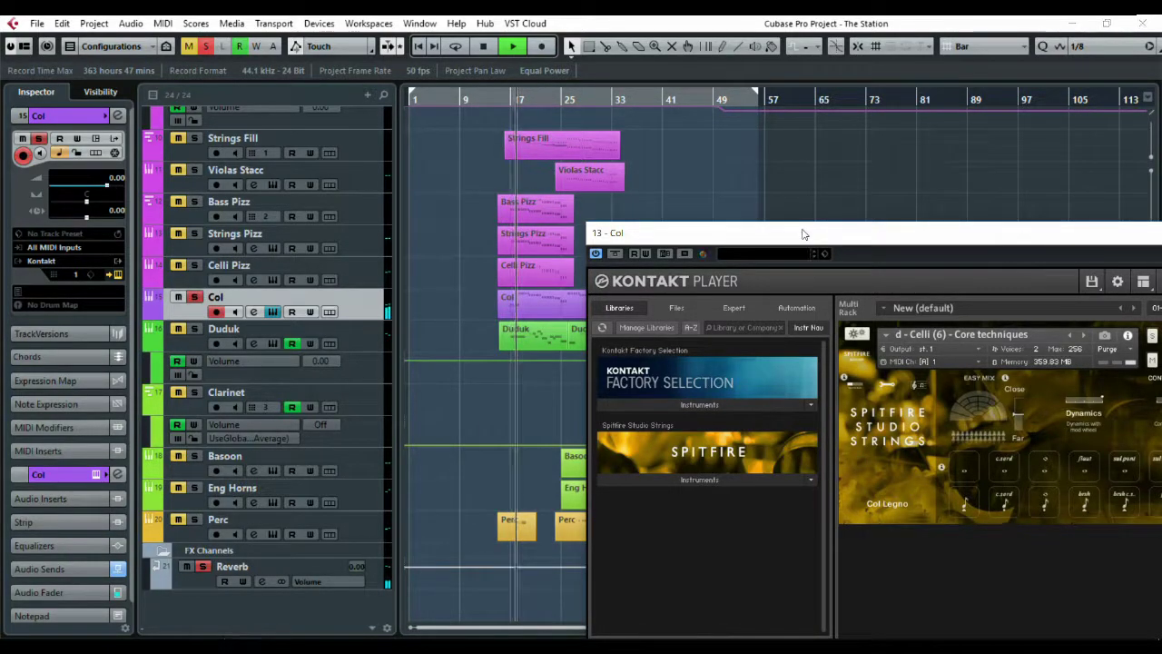
left_click_drag(799, 232, 647, 201)
left_click_drag(602, 168, 594, 166)
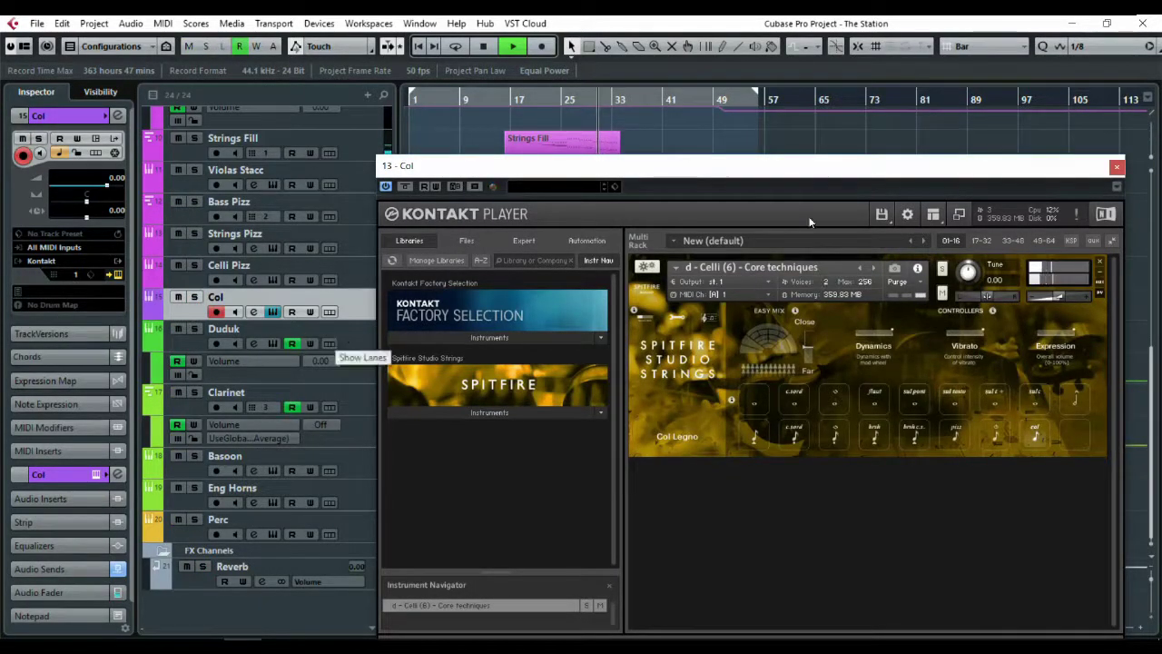
left_click(1118, 167)
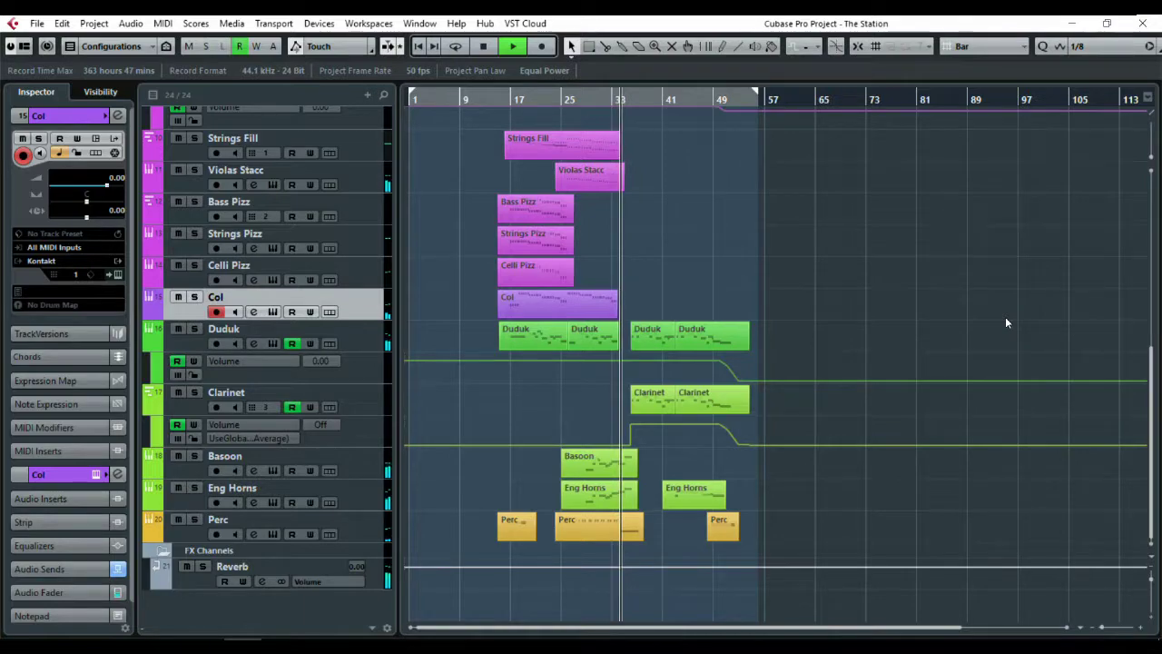
Solo the Basoon and Eng Horns tracks and audition them from about bar 22 and about bar 30.
left_click(544, 99)
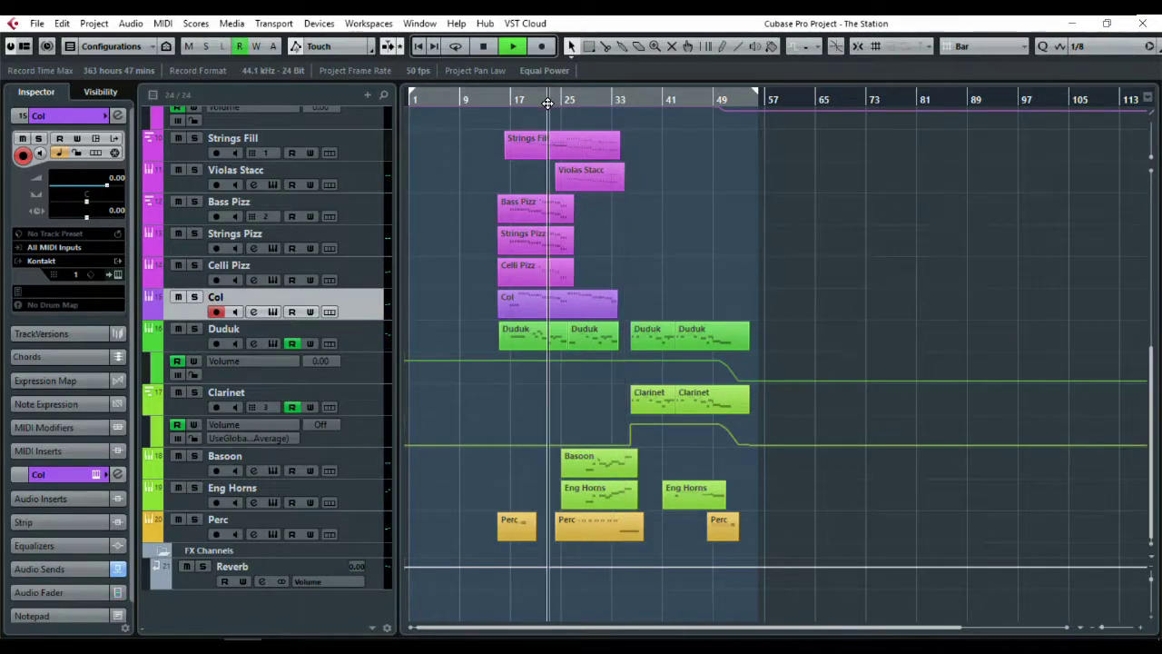
left_click(194, 456)
left_click(194, 488)
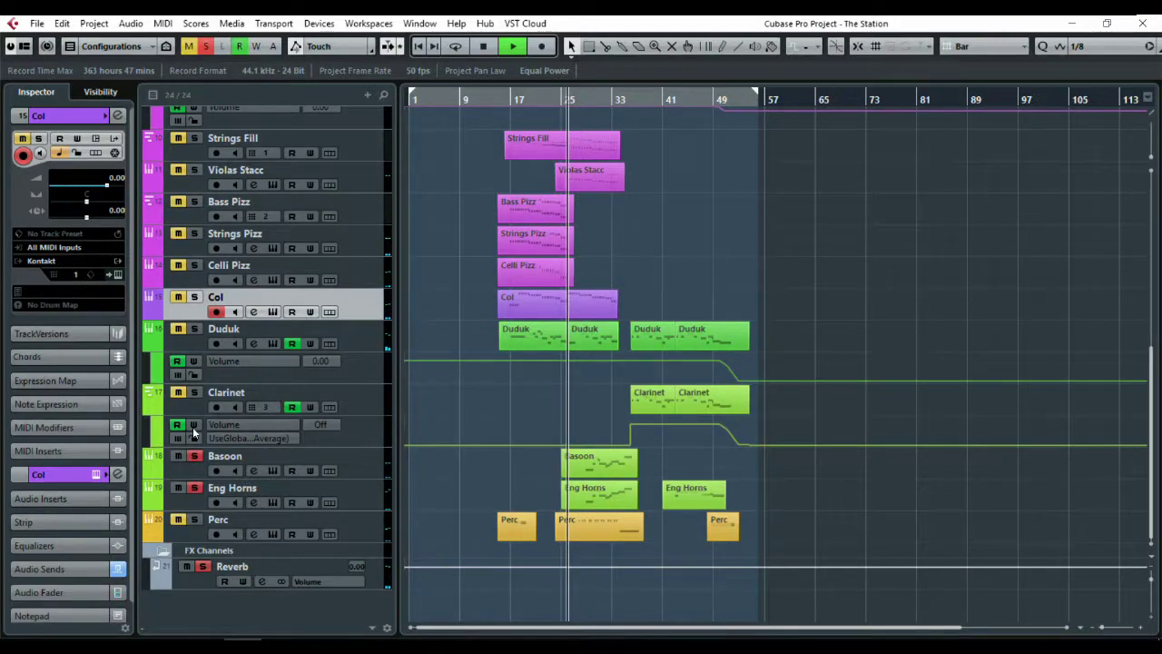
left_click(592, 100)
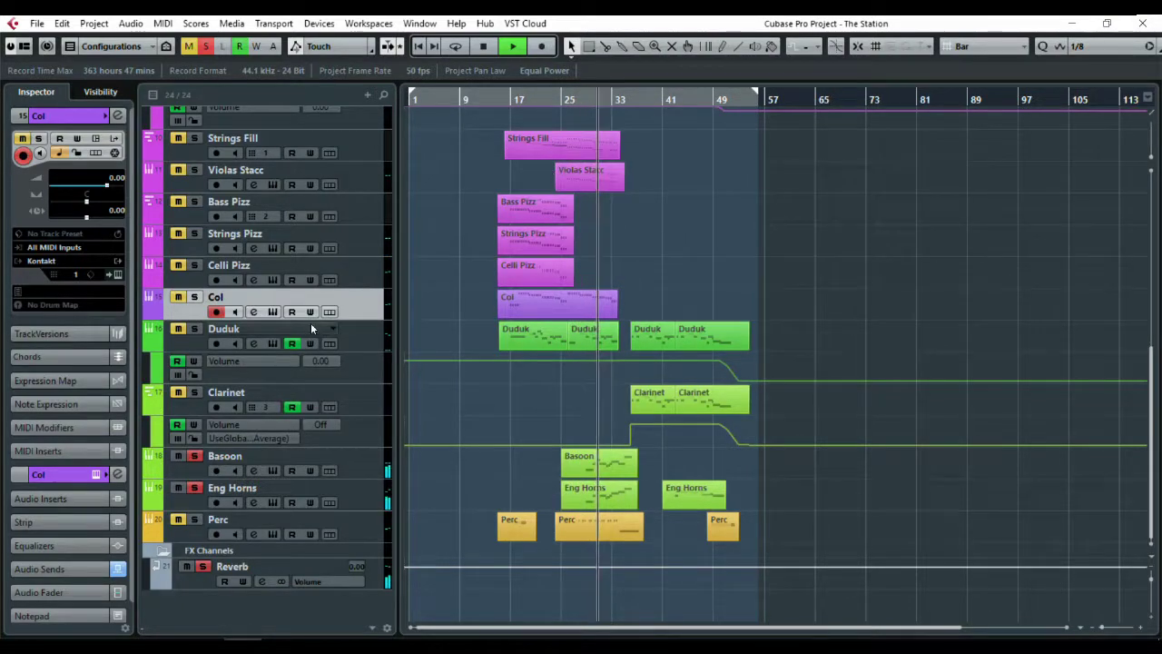
Clear all solos and play the full arrangement from about bar 28.
left_click(437, 99)
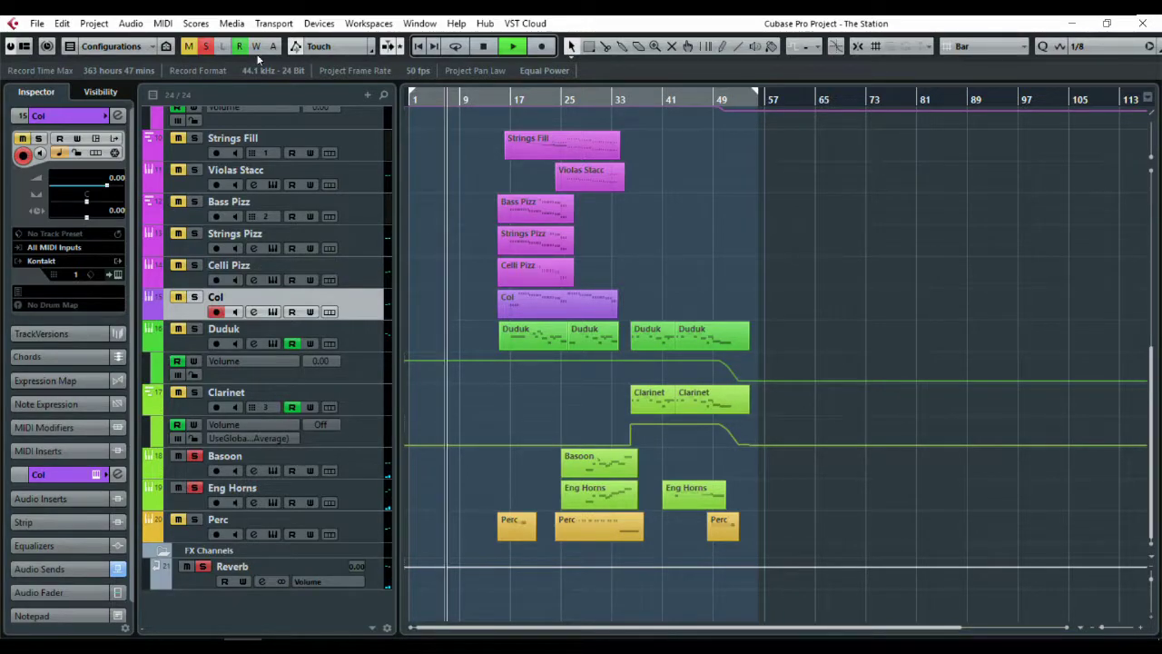
left_click(519, 329)
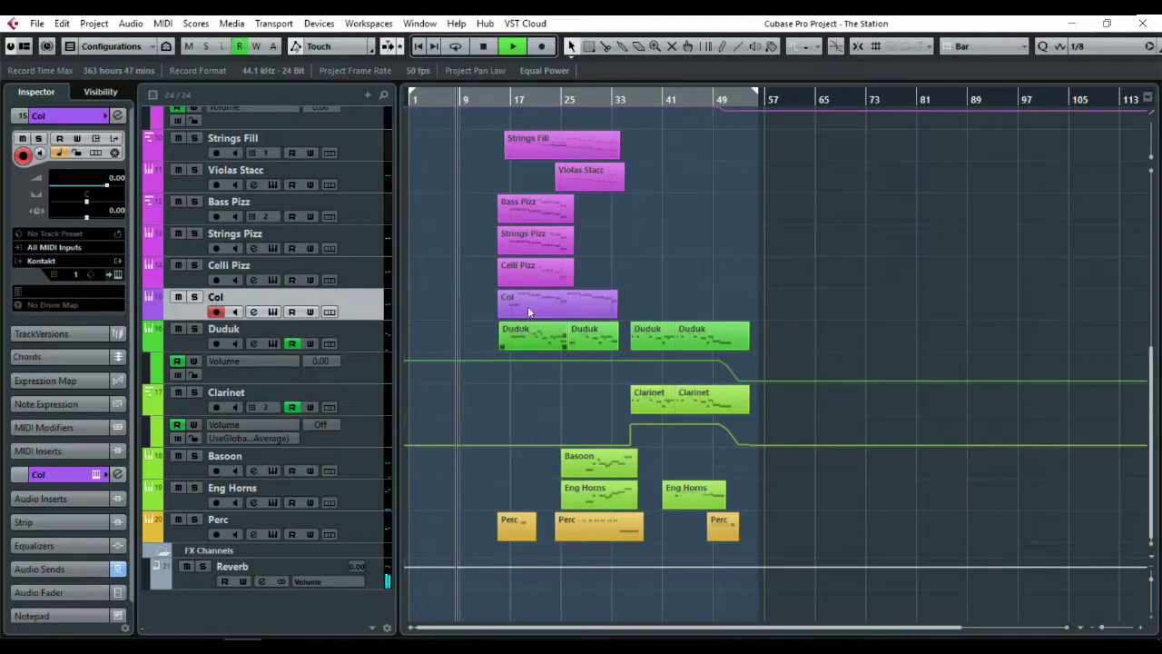
left_click(558, 102)
left_click(578, 102)
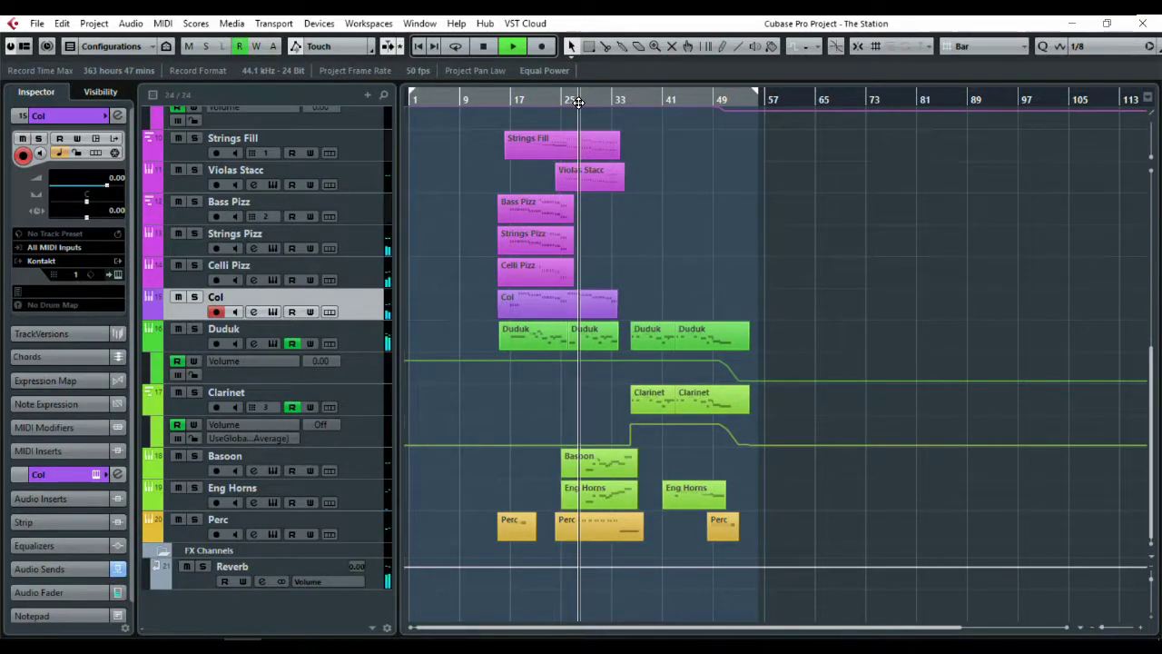
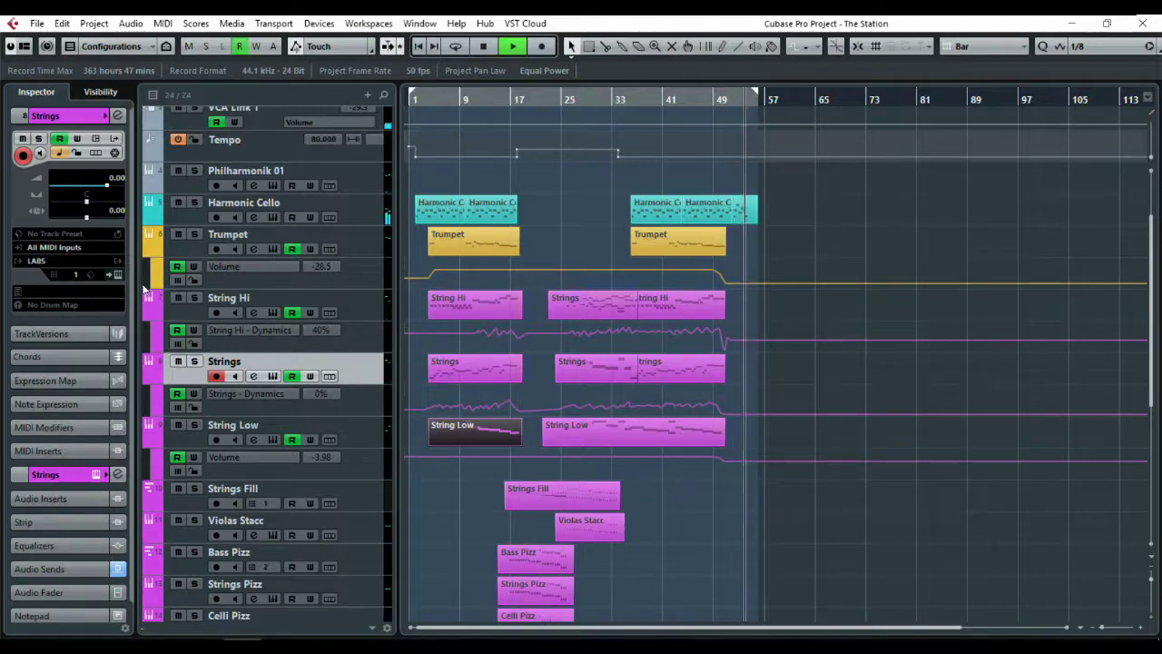
Audition the Clarinet and Duduk tracks soloed from about bar 37, and take Clarinet out of the solo.
scroll(649, 486, "down", 5)
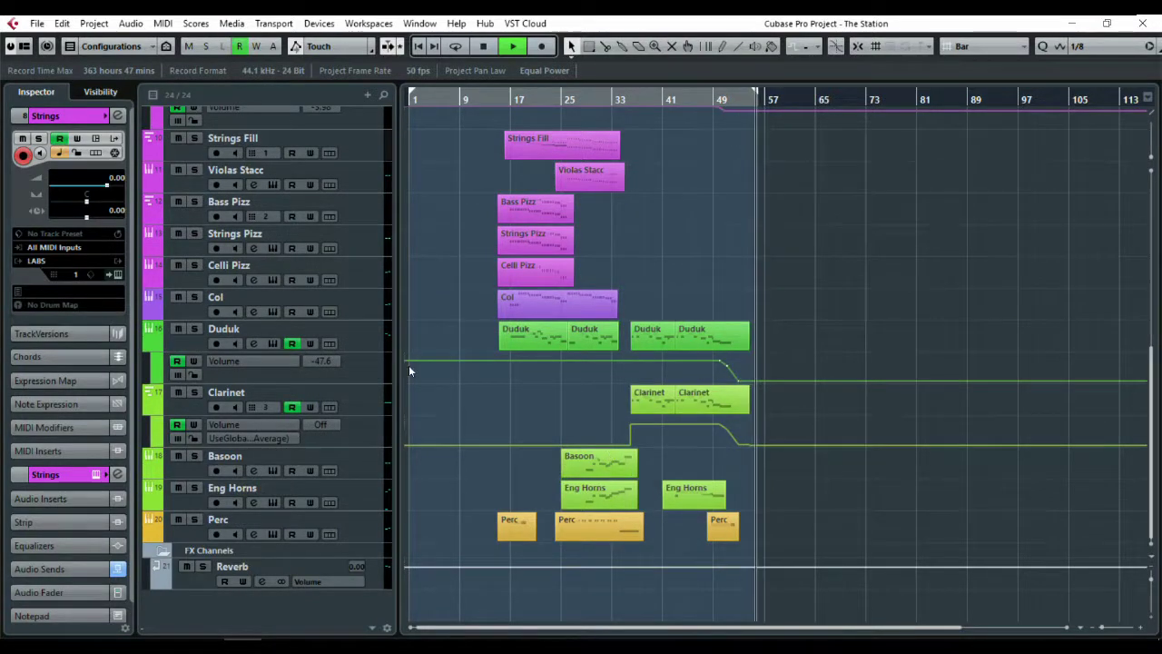
left_click(361, 399)
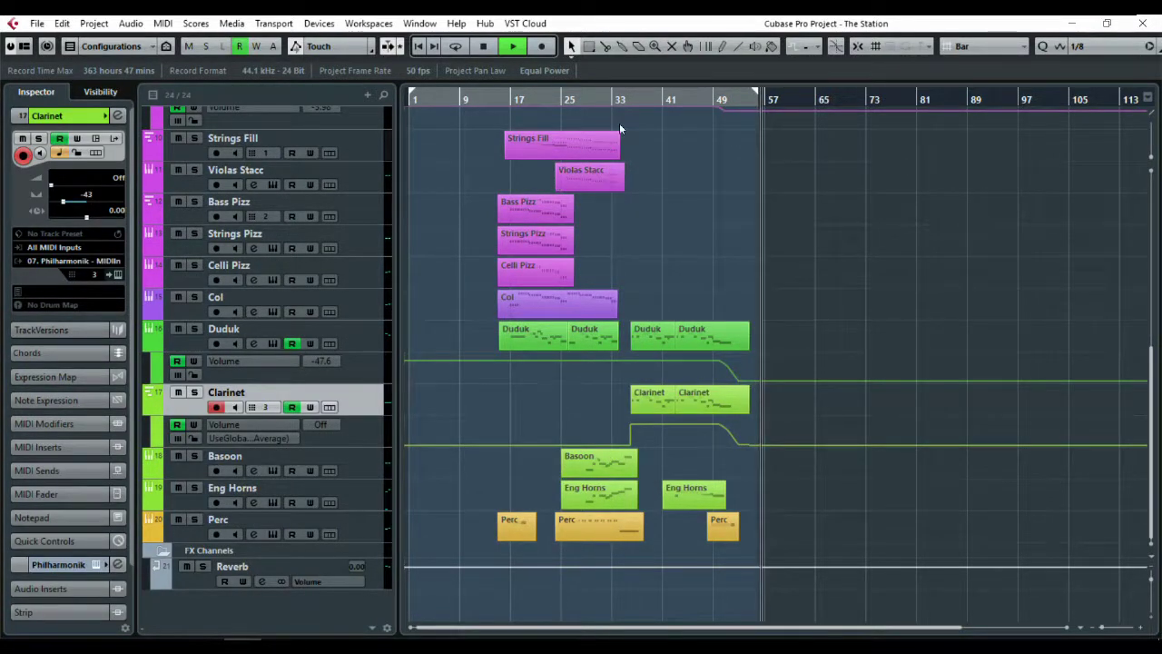
left_click(636, 100)
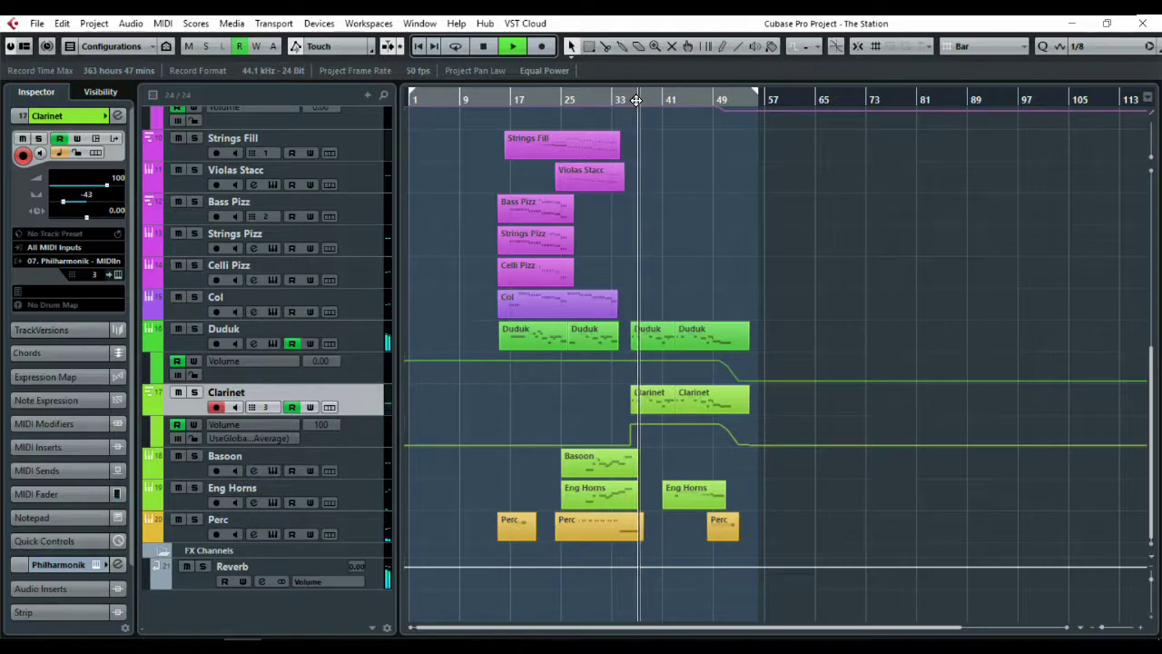
left_click(193, 392)
left_click(193, 329)
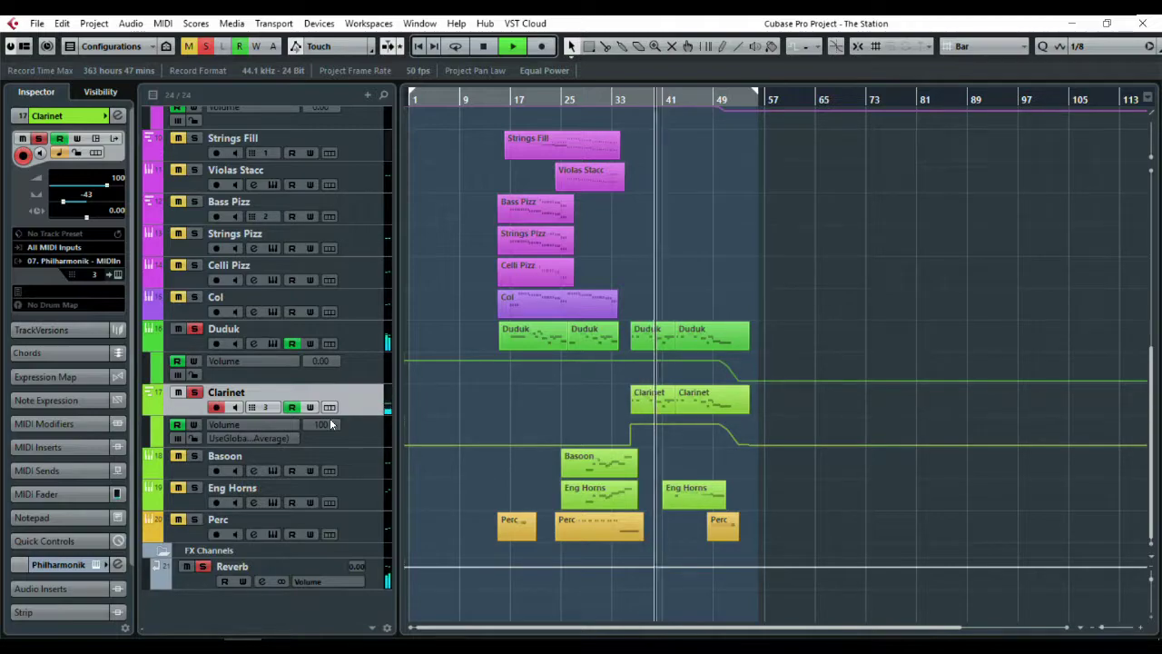
left_click(193, 392)
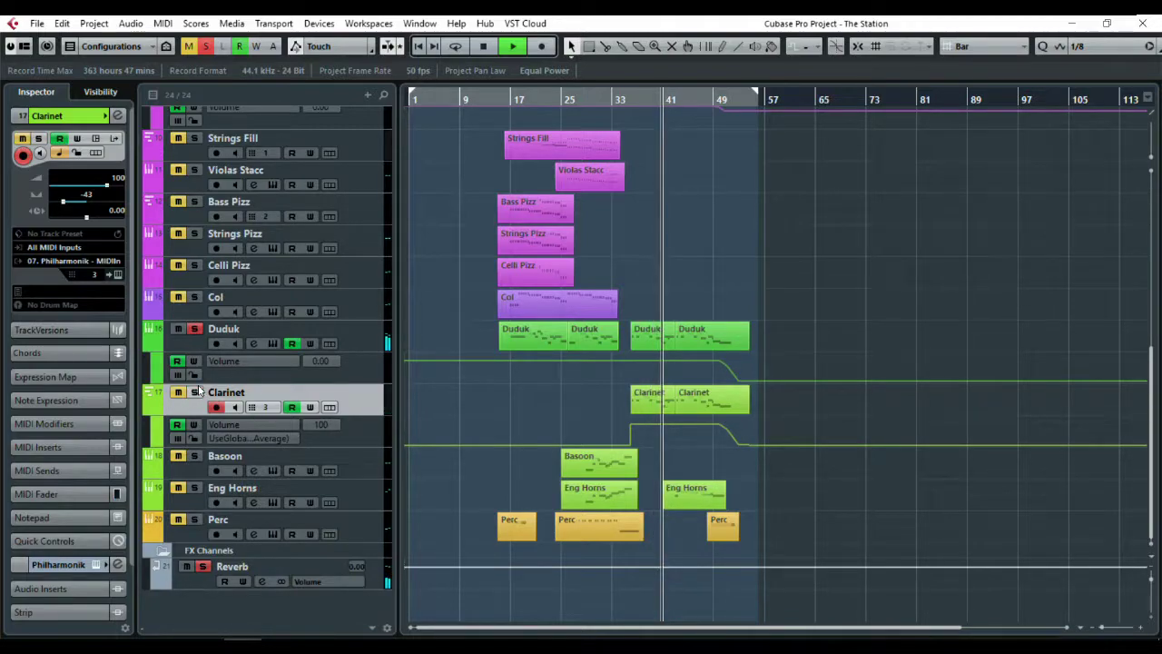
Compare the Clarinet track with the full arrangement by toggling its solo from about bar 41, and clear all solos.
left_click(207, 46)
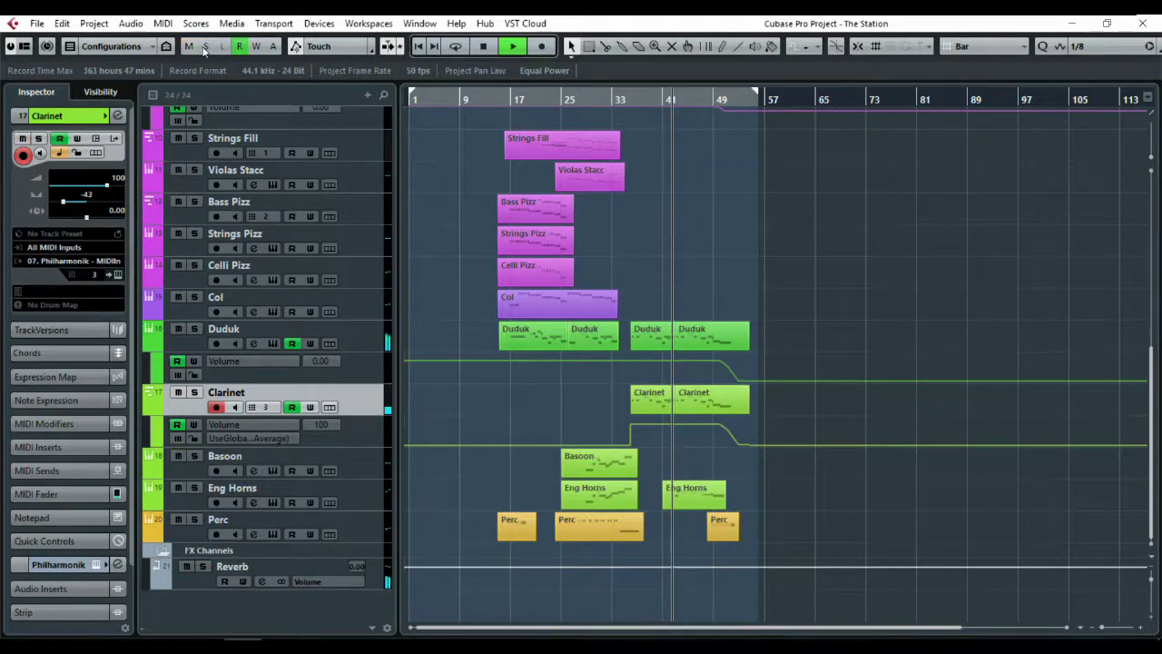
left_click(196, 393)
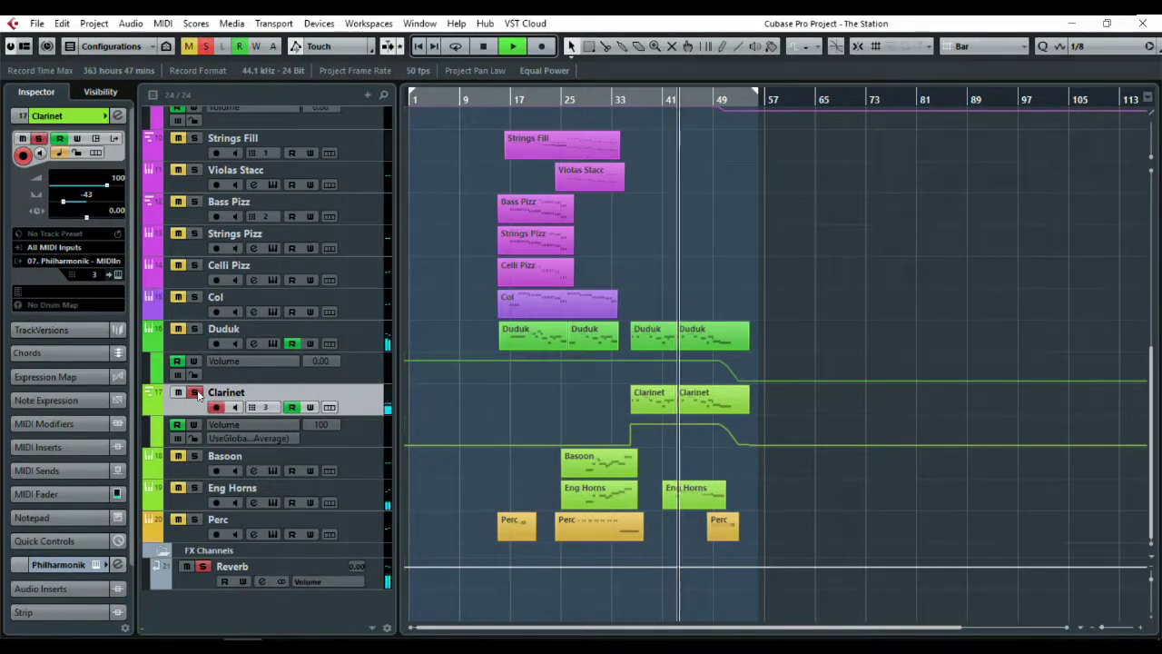
left_click(196, 393)
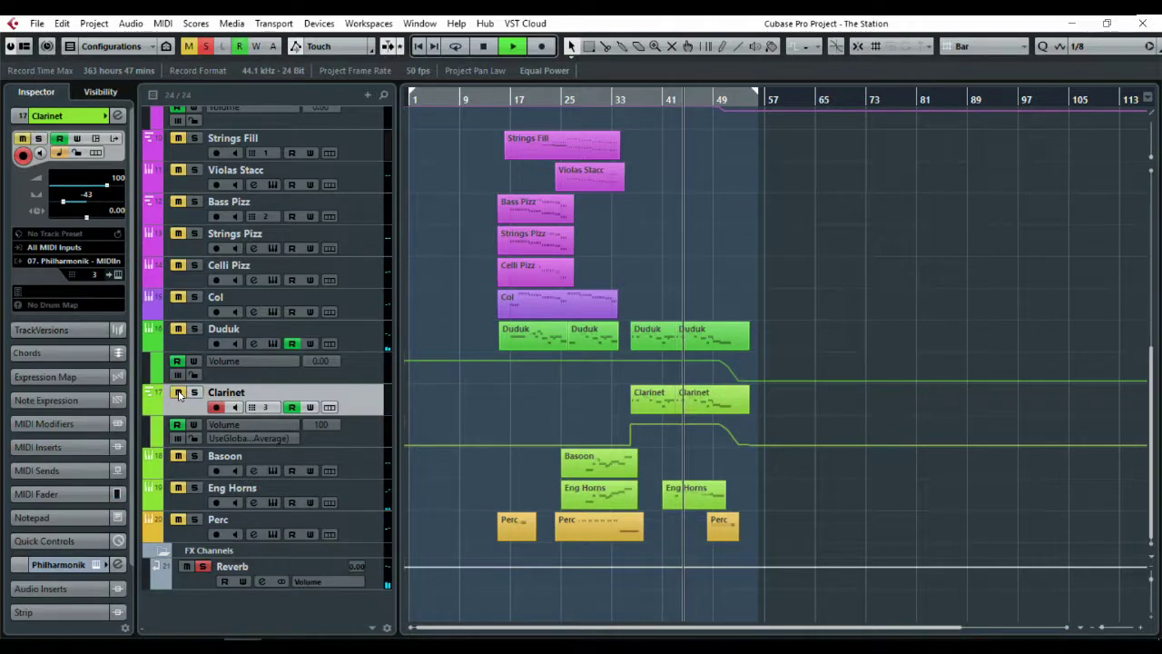
left_click(208, 47)
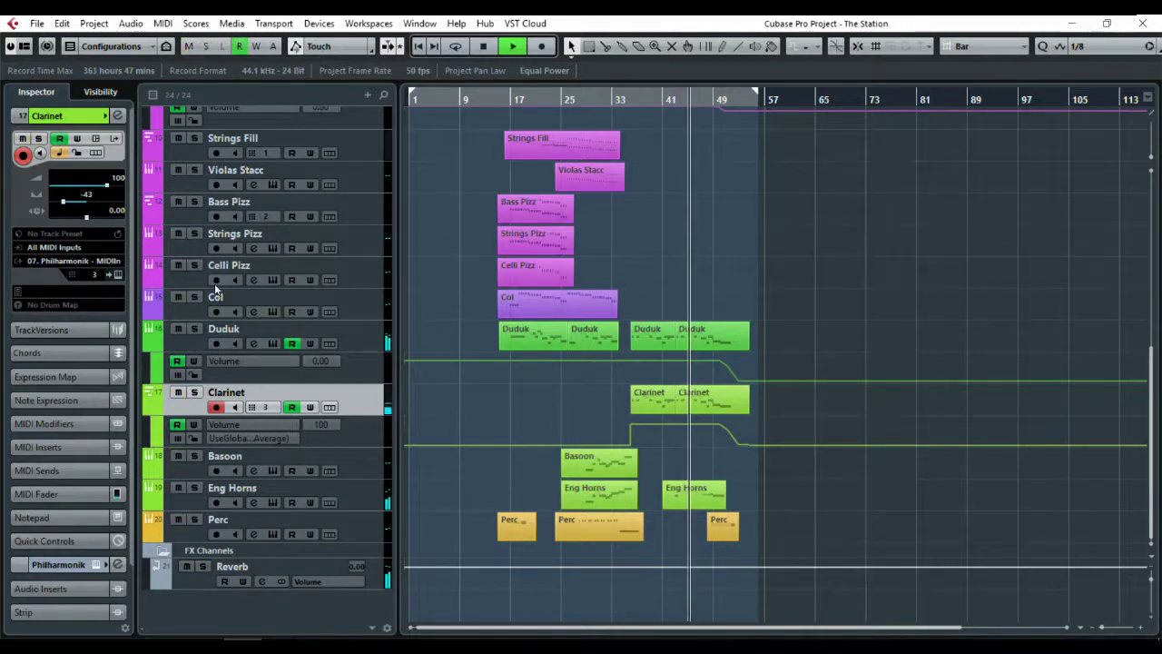
left_click(179, 393)
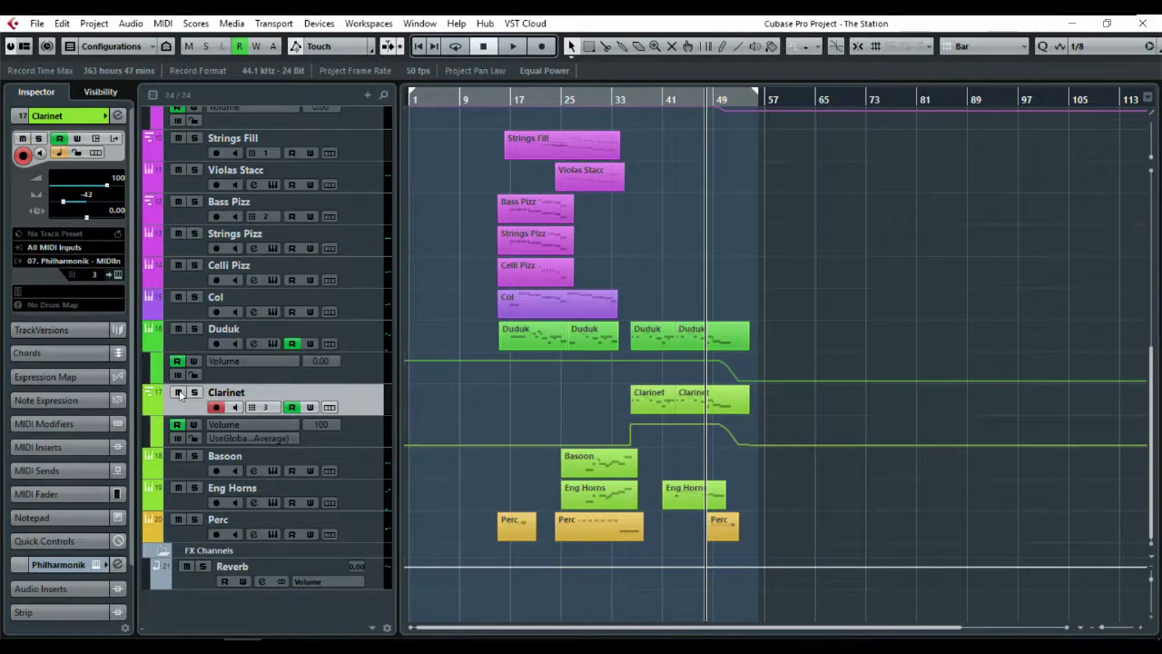
Audition the Duduk and Clarinet tracks soloed together from about bar 36 and Eng Horns alone from about bar 45, clearing the solos.
left_click(194, 329)
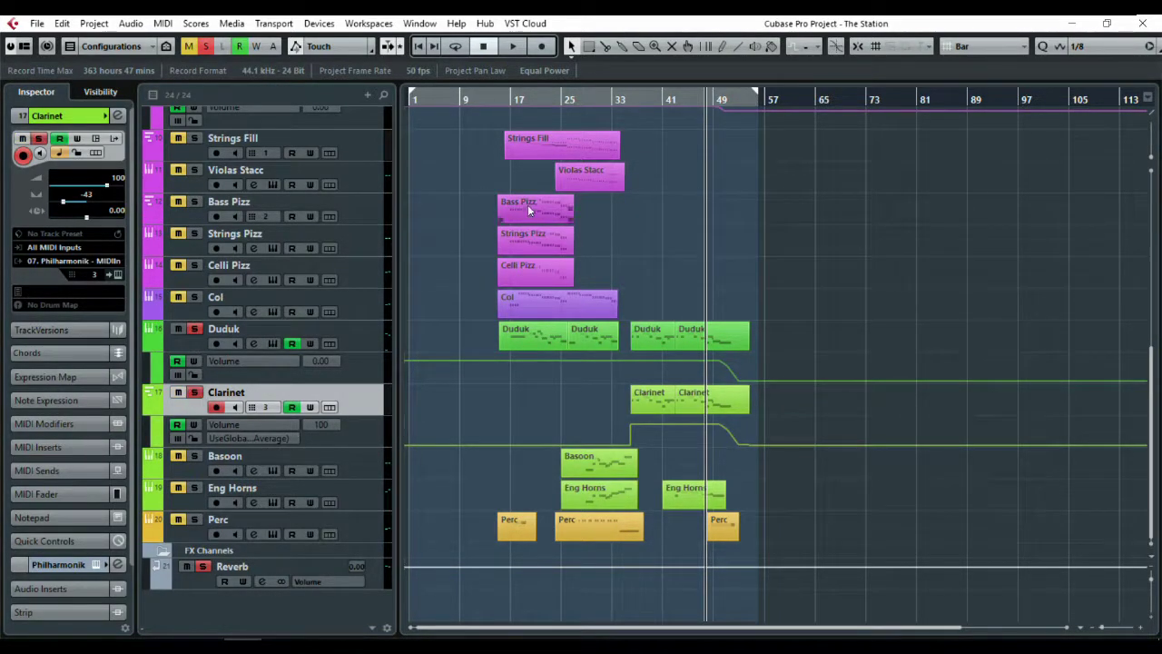
left_click(629, 98)
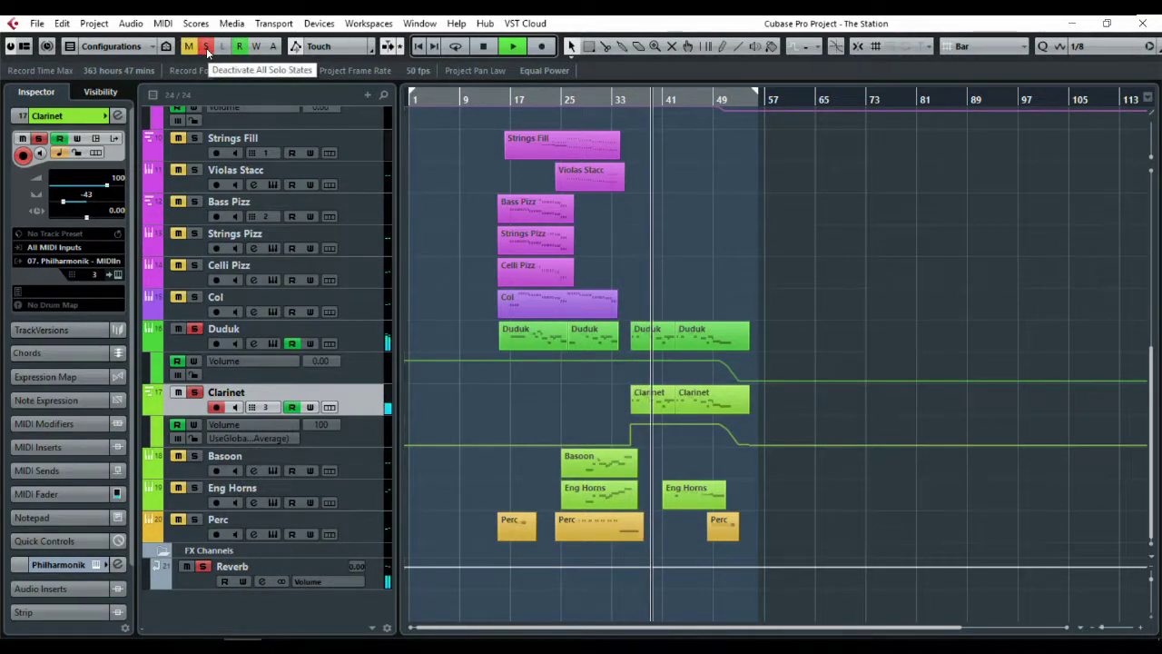
left_click(206, 47)
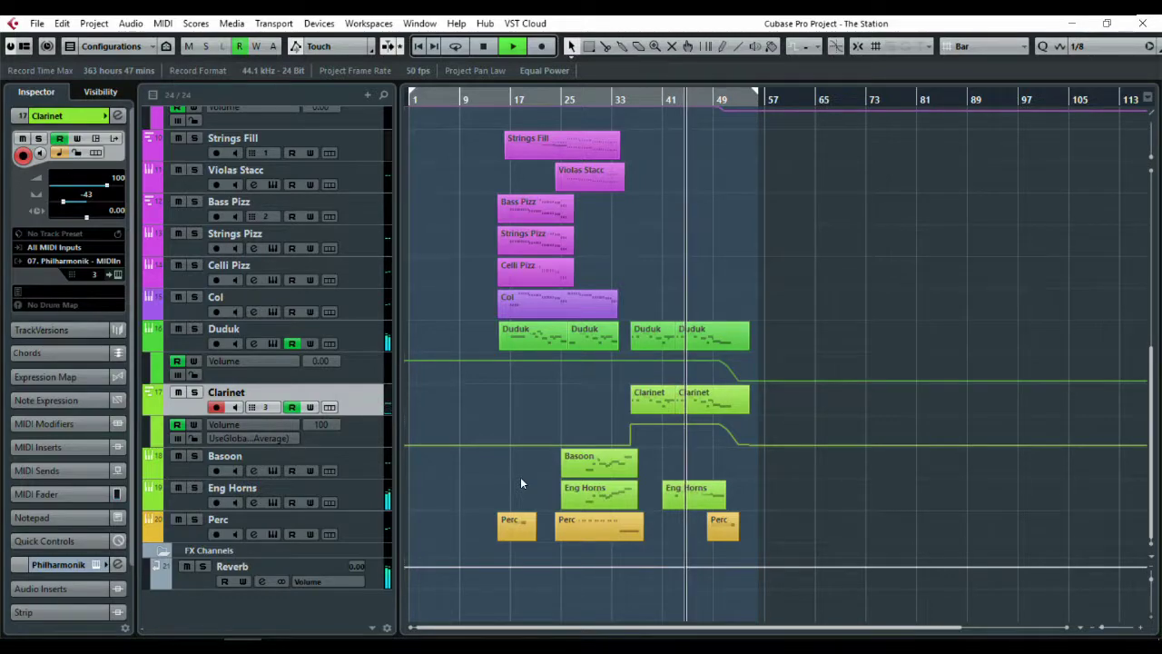
left_click(193, 488)
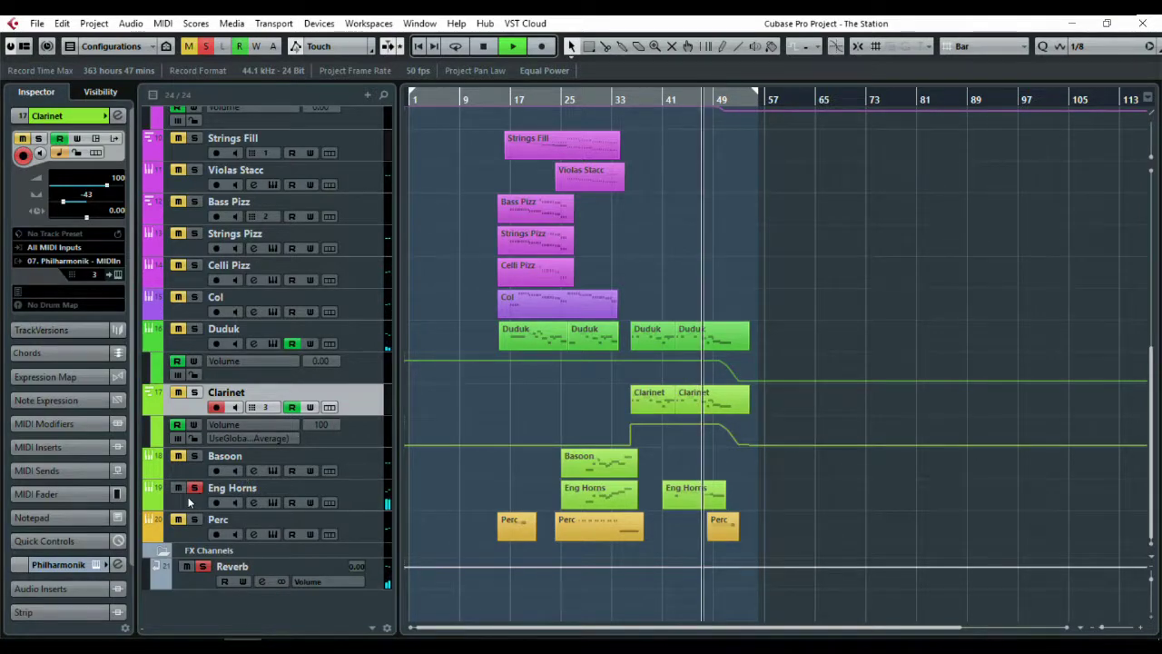
left_click(193, 487)
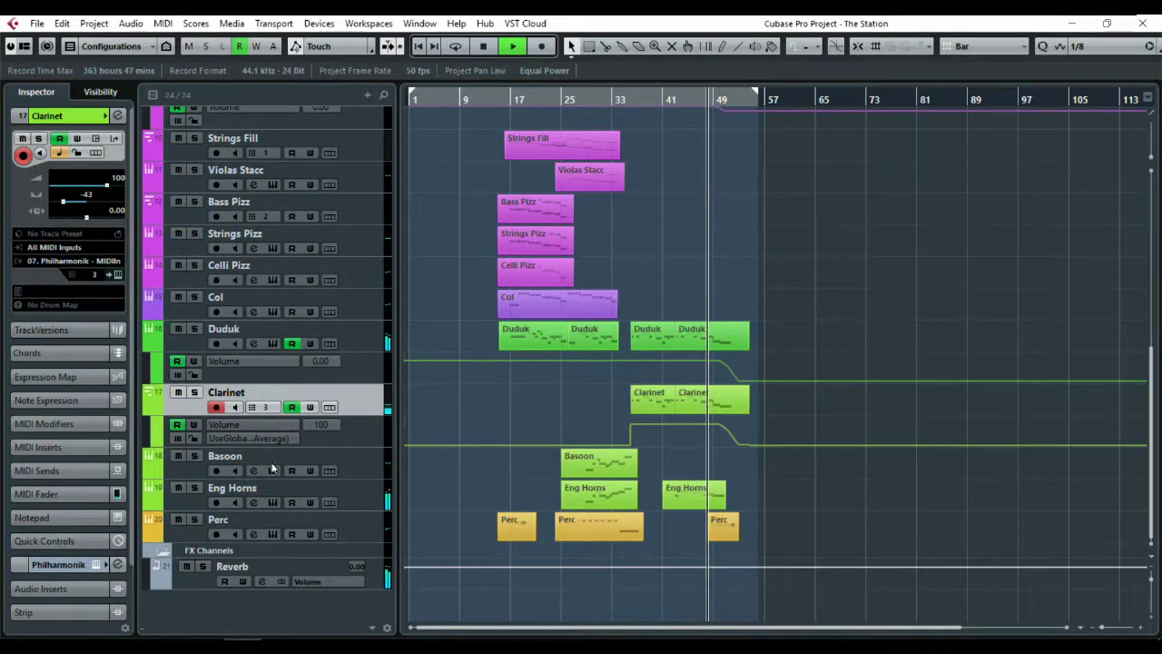
Inspect the Spitfire LABS instrument of the Harmonic Cello track and close its window.
scroll(454, 442, "up", 10)
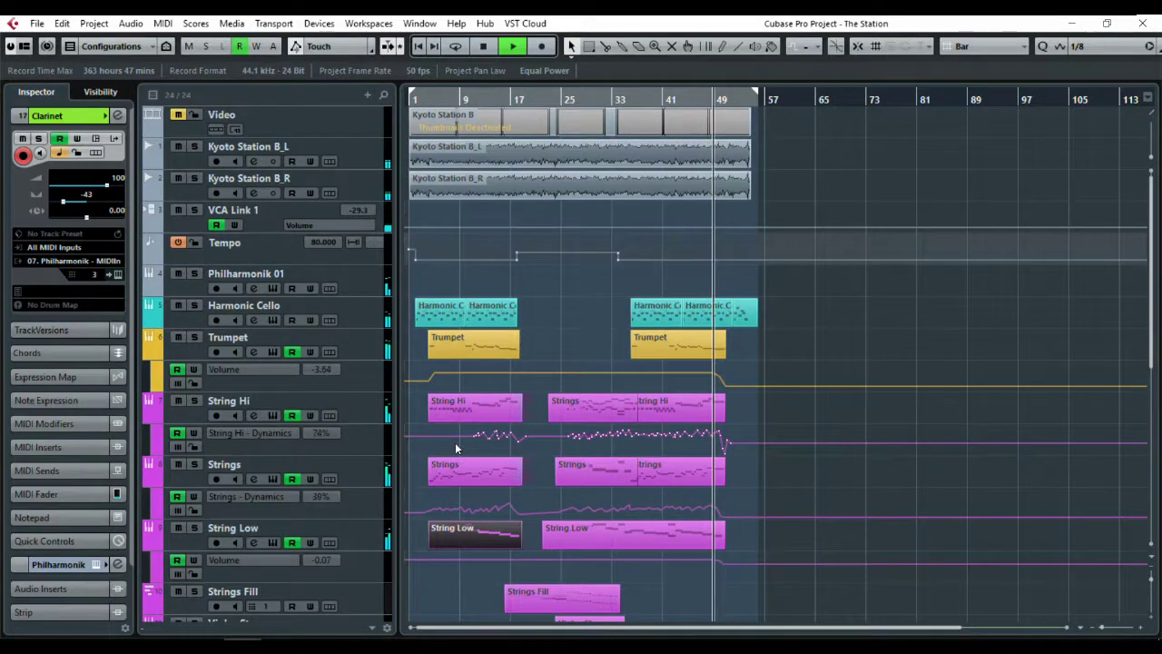
scroll(455, 442, "down", 3)
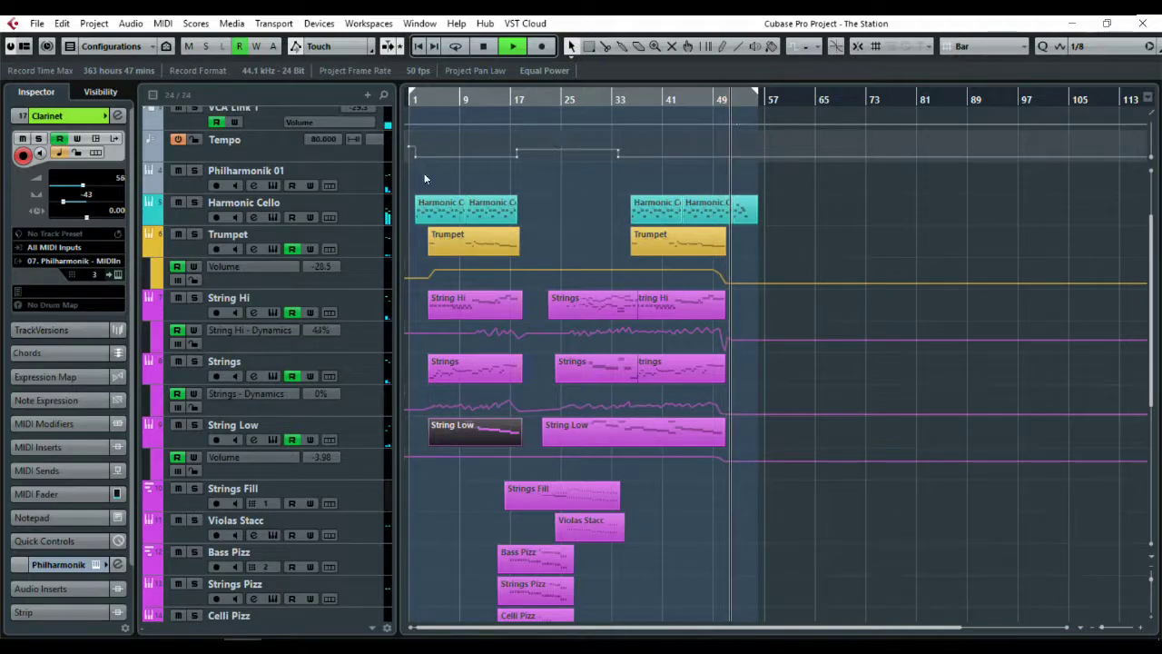
left_click(368, 212)
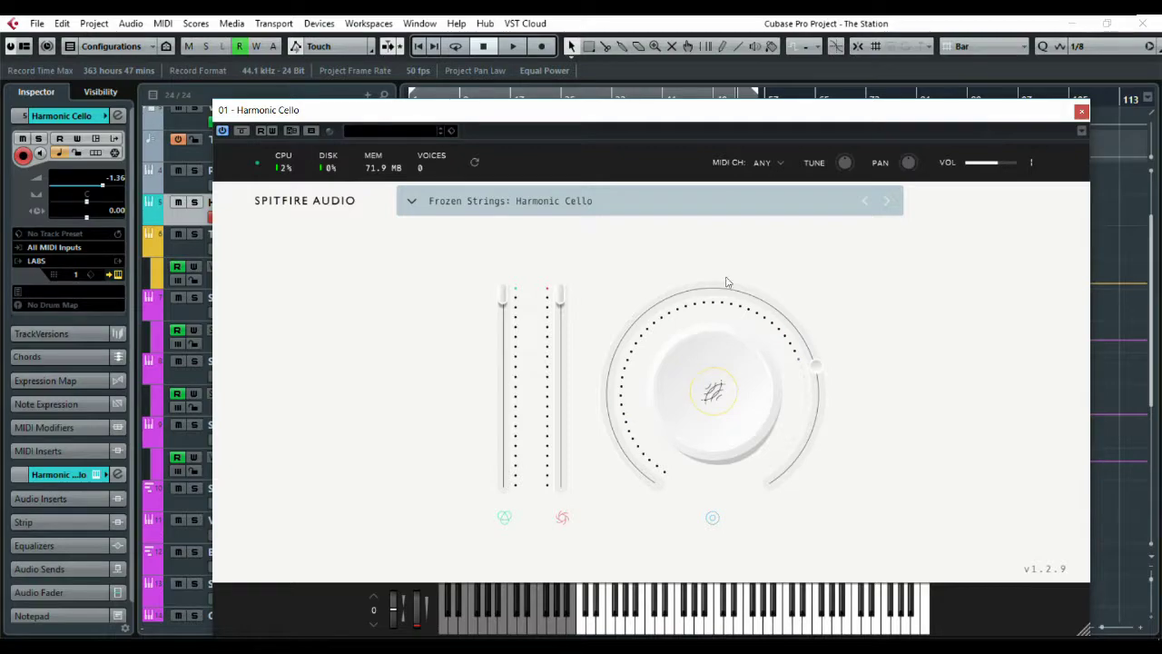
left_click(1082, 112)
Play the rest of the full arrangement from about bar 53 and stop at its end.
key("space")
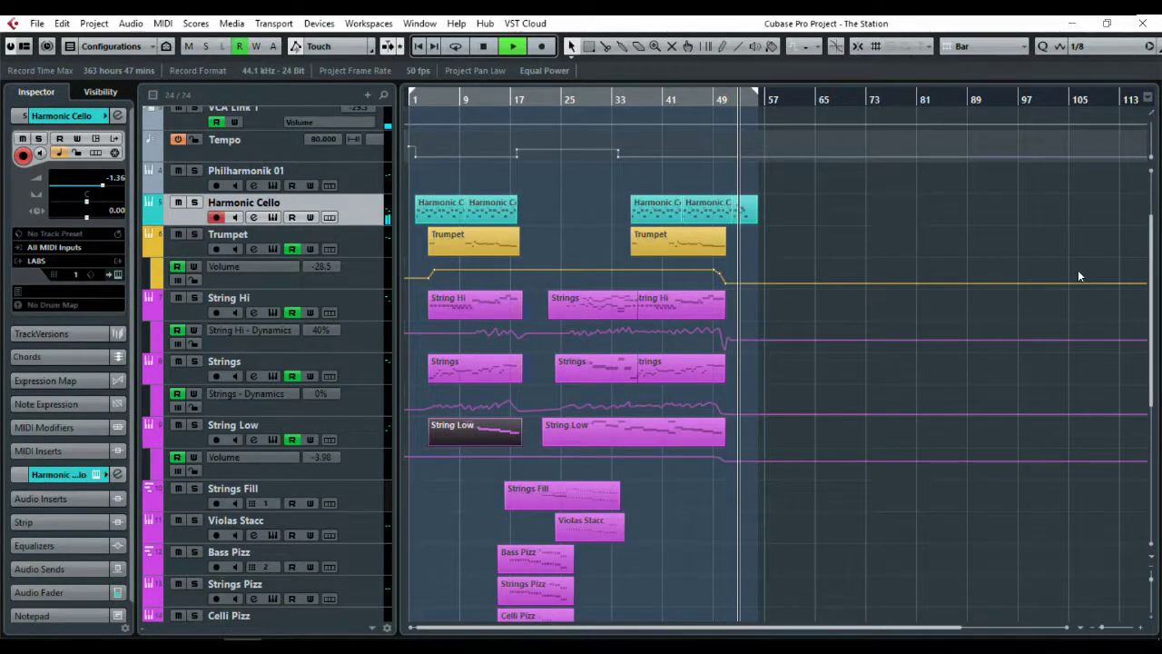
scroll(1078, 270, "down", 5)
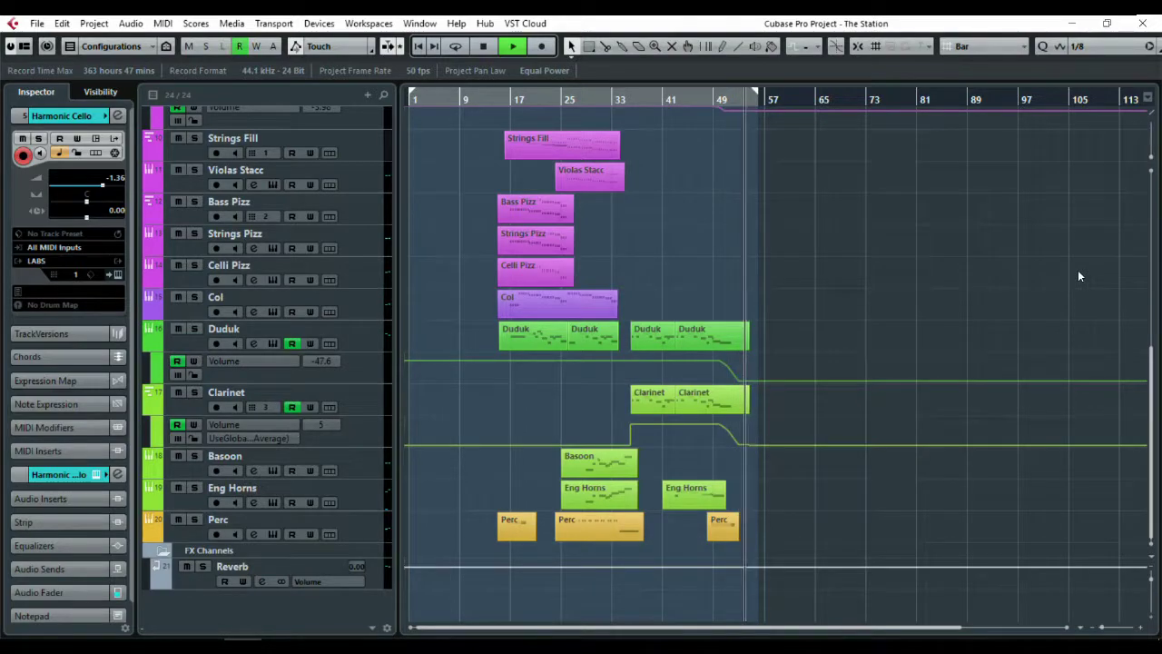
key("space")
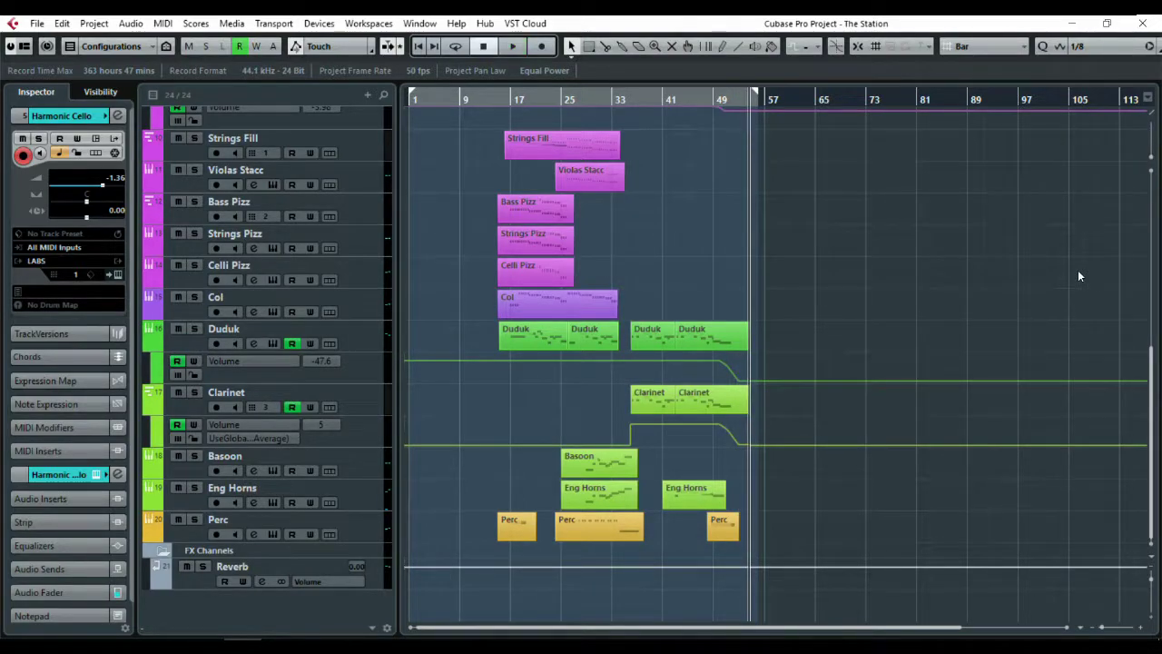
Select the Strings track and move the playback position to about bar 4.
scroll(1078, 276, "up", 5)
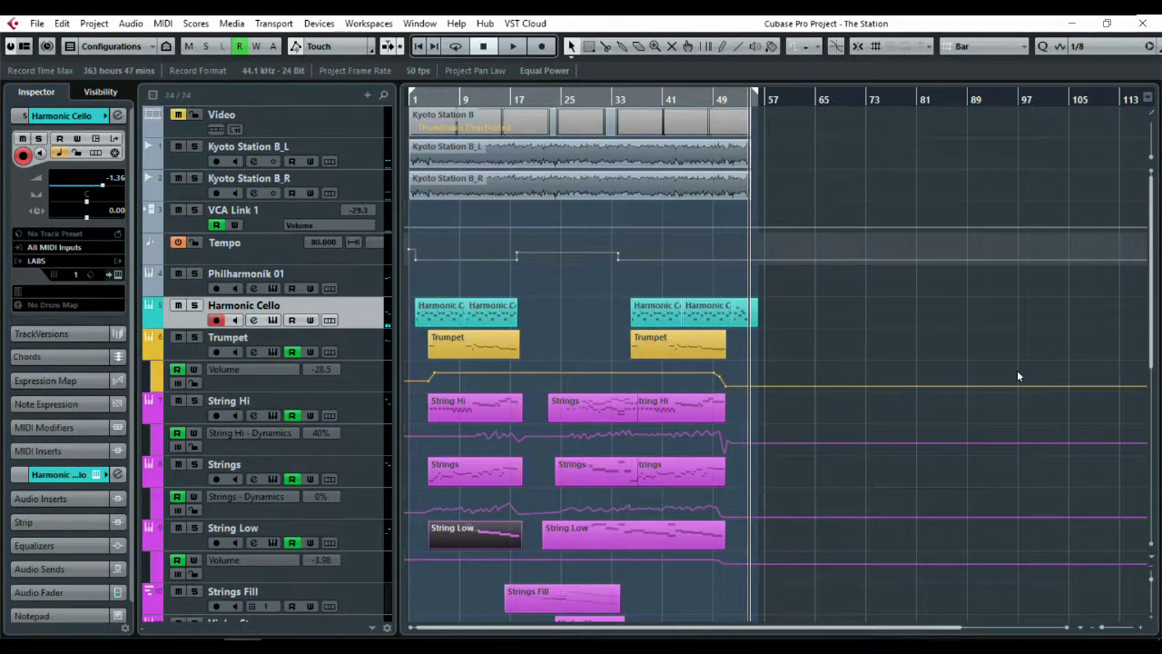
left_click(370, 417)
left_click(368, 475)
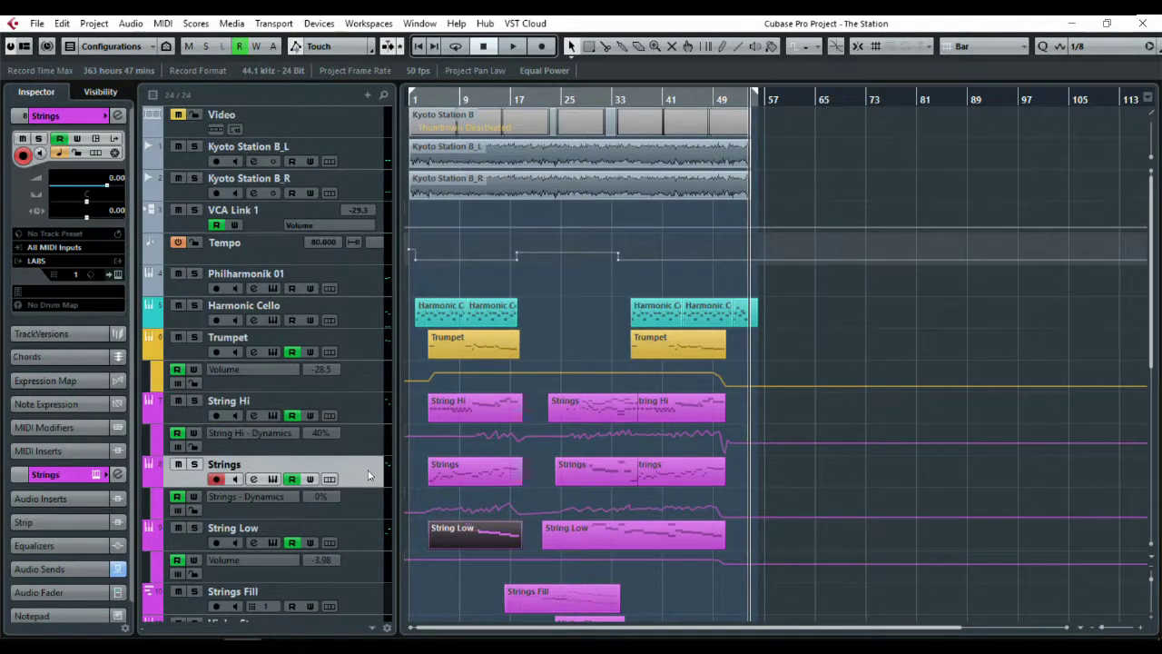
scroll(369, 474, "down", 3)
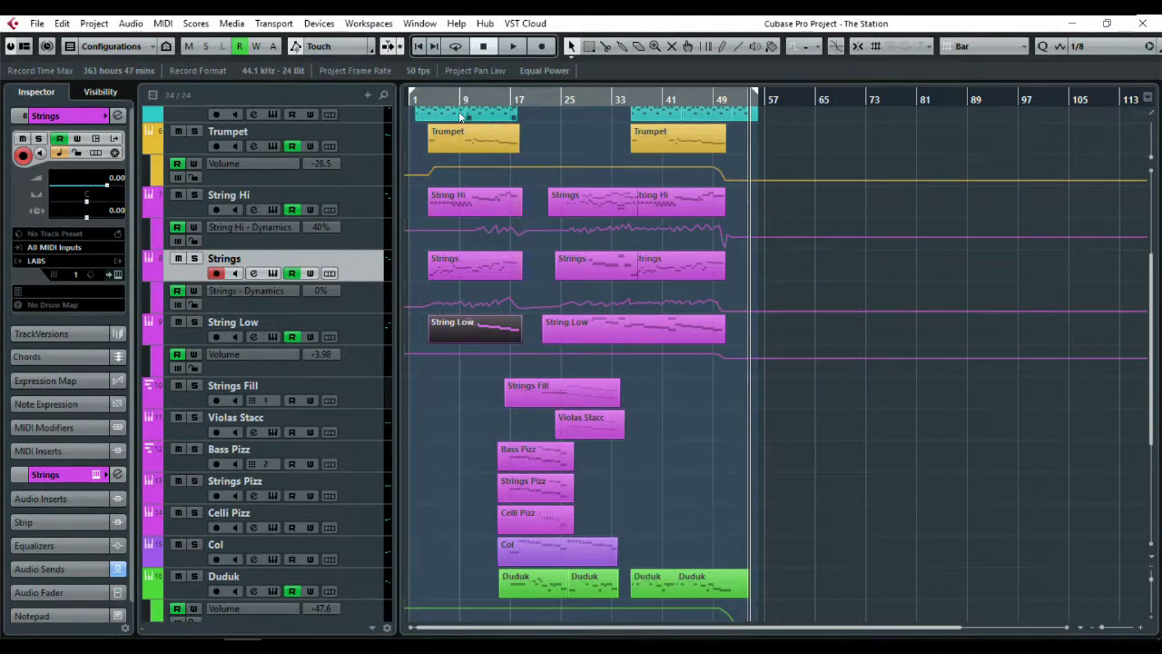
left_click(429, 99)
scroll(441, 166, "up", 3)
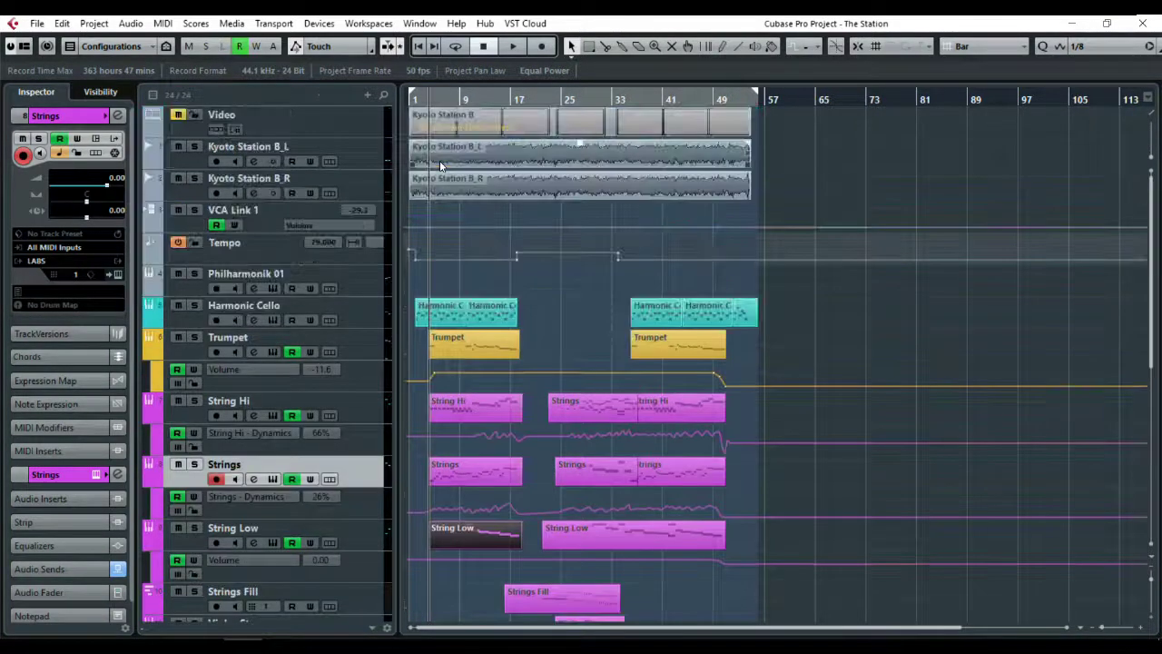
Open the Trumpet track's Play instrument and dismiss the reverb impulse data warning.
left_click(365, 340)
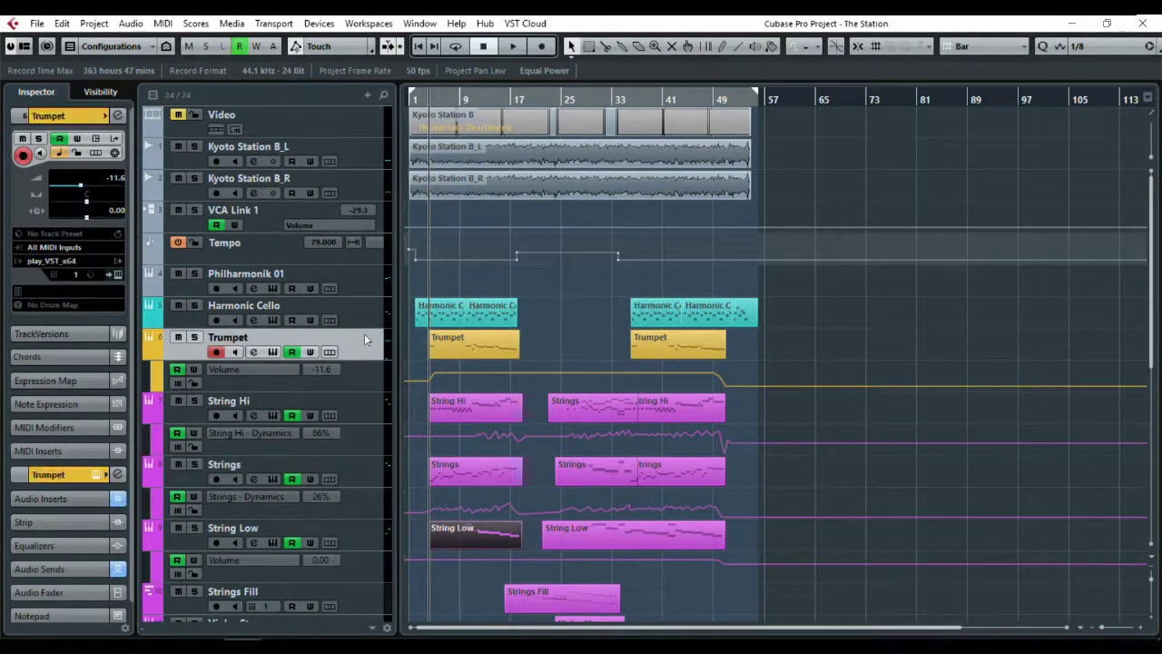
left_click(118, 274)
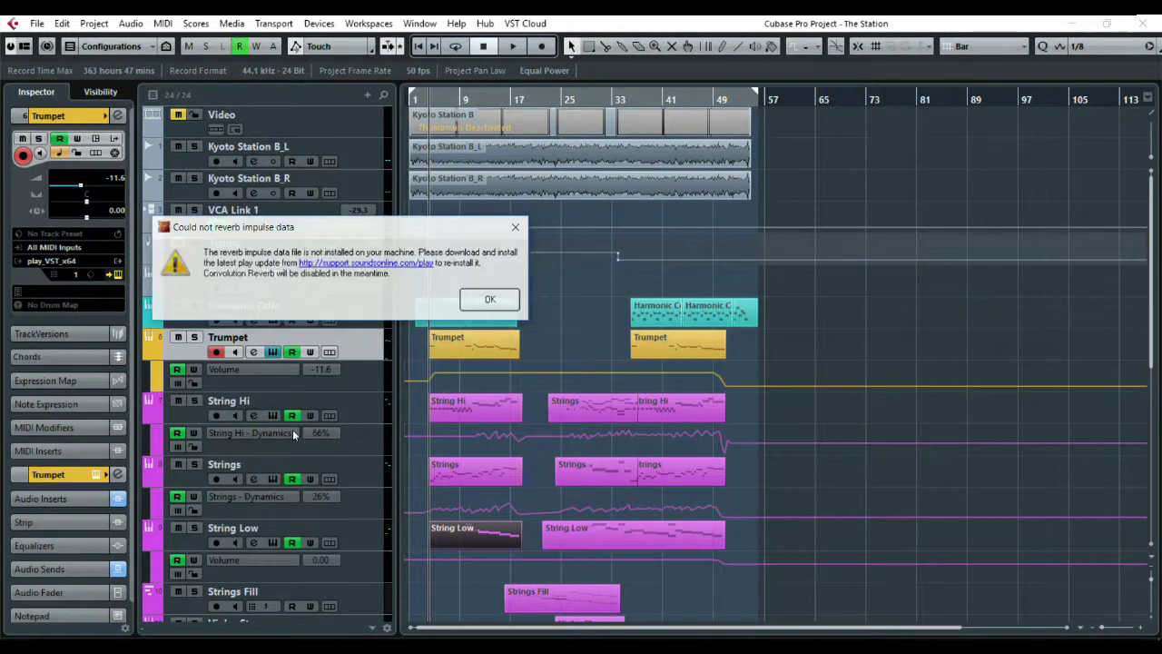
left_click(485, 302)
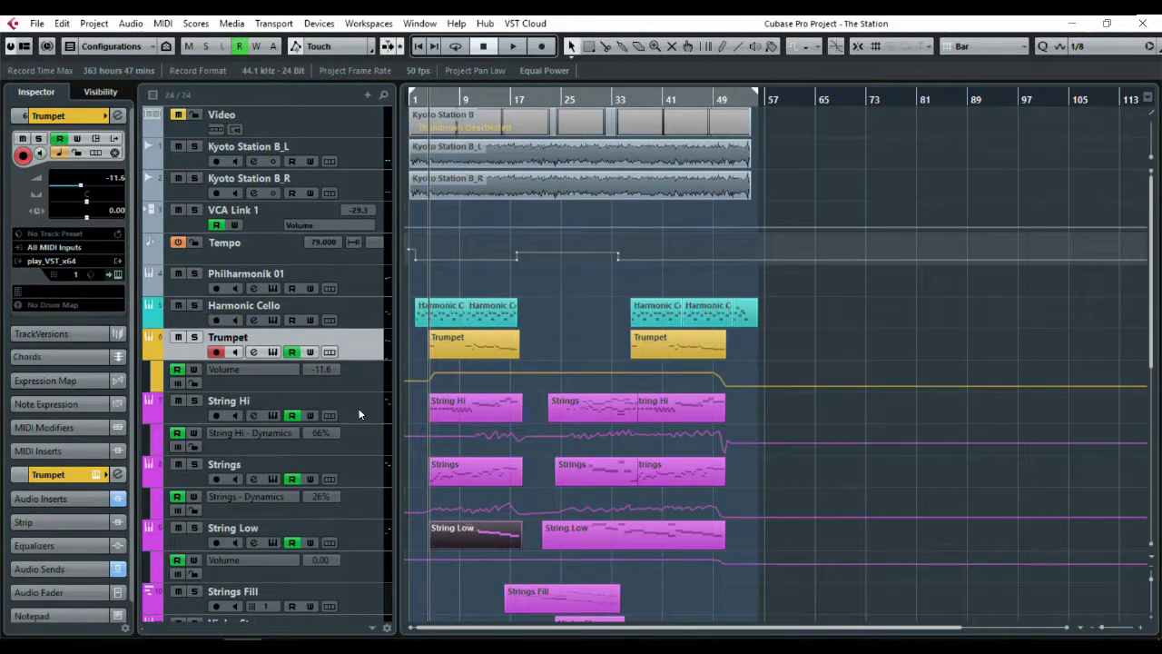
Inspect the reverb sends in the channel settings of the String Hi, Strings and String Low tracks, and close the window.
left_click(359, 414)
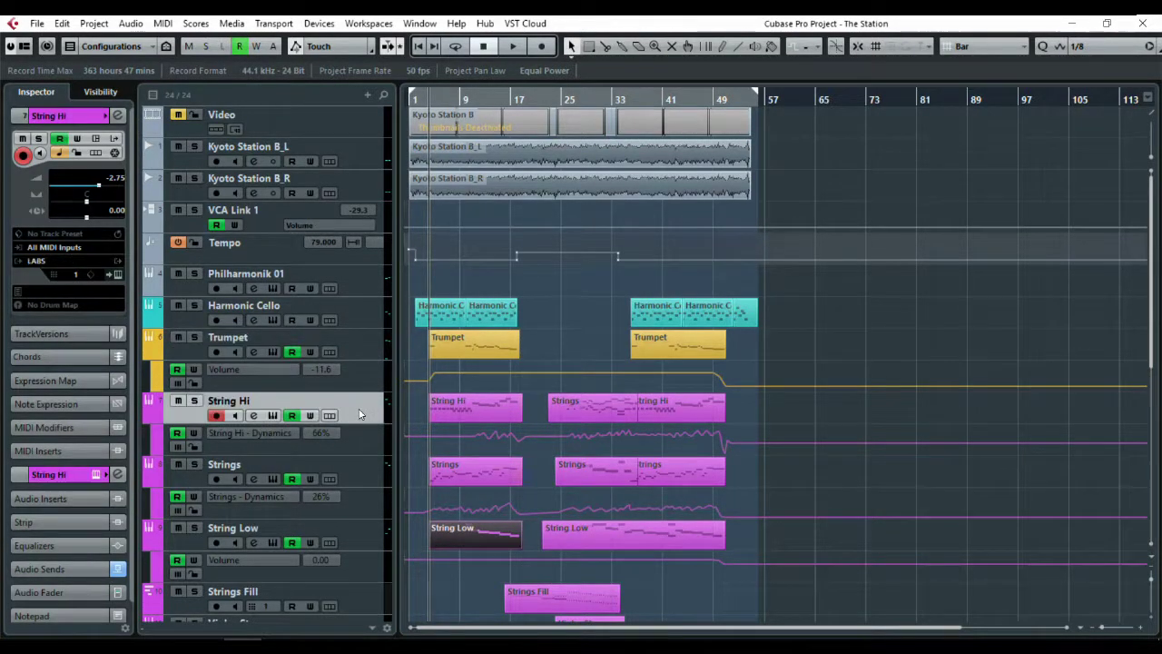
key("e")
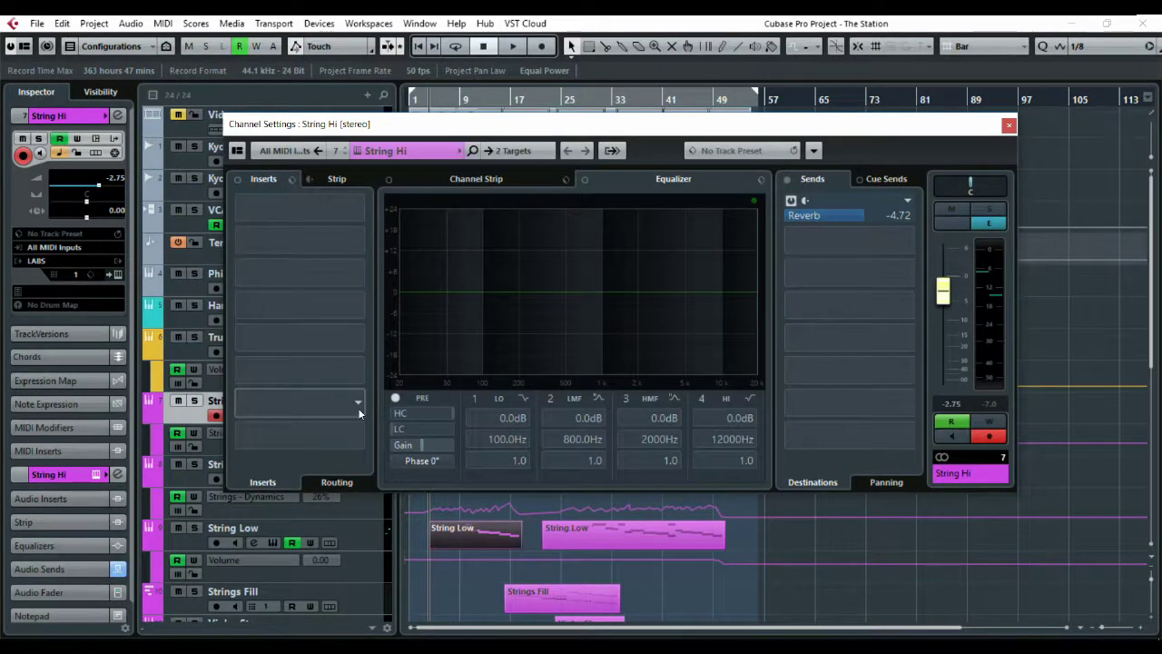
left_click(182, 487)
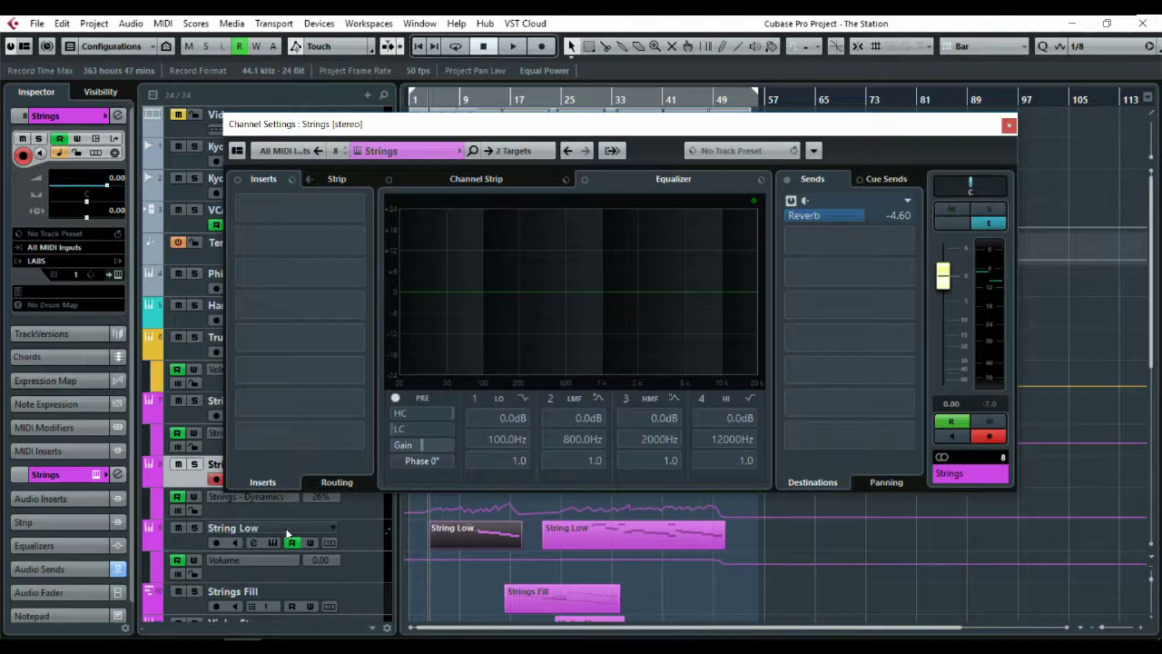
left_click(359, 542)
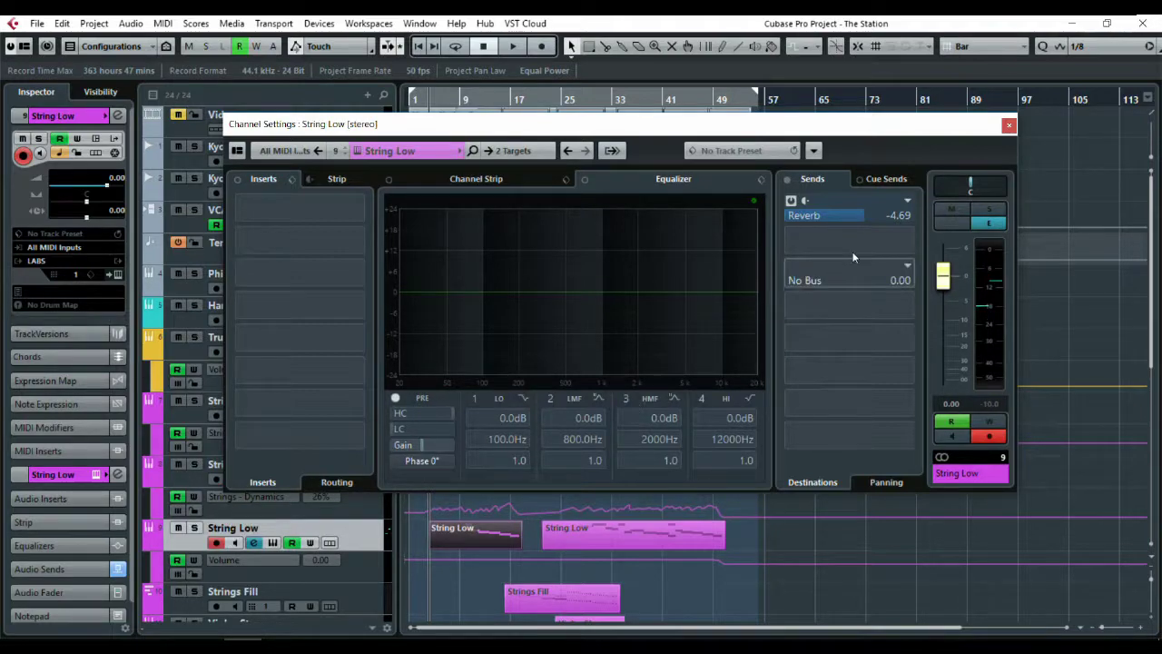
left_click(1008, 125)
Inspect the REVelation insert on the Reverb FX channel, and close its editor and the channel settings.
scroll(858, 332, "down", 10)
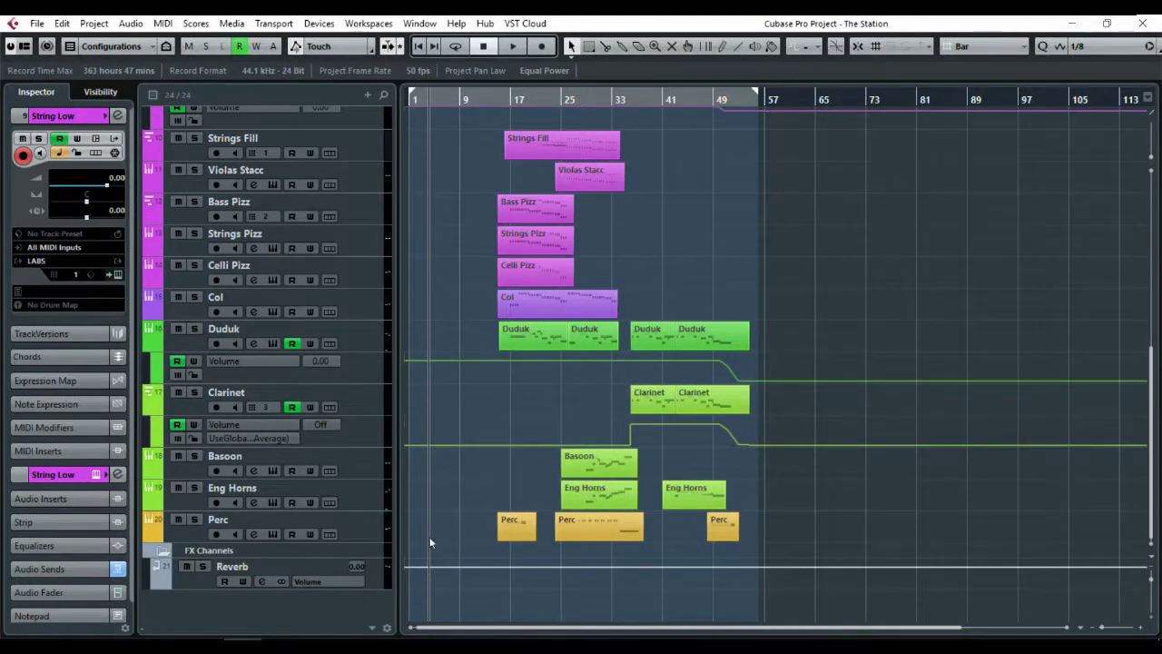
left_click(372, 580)
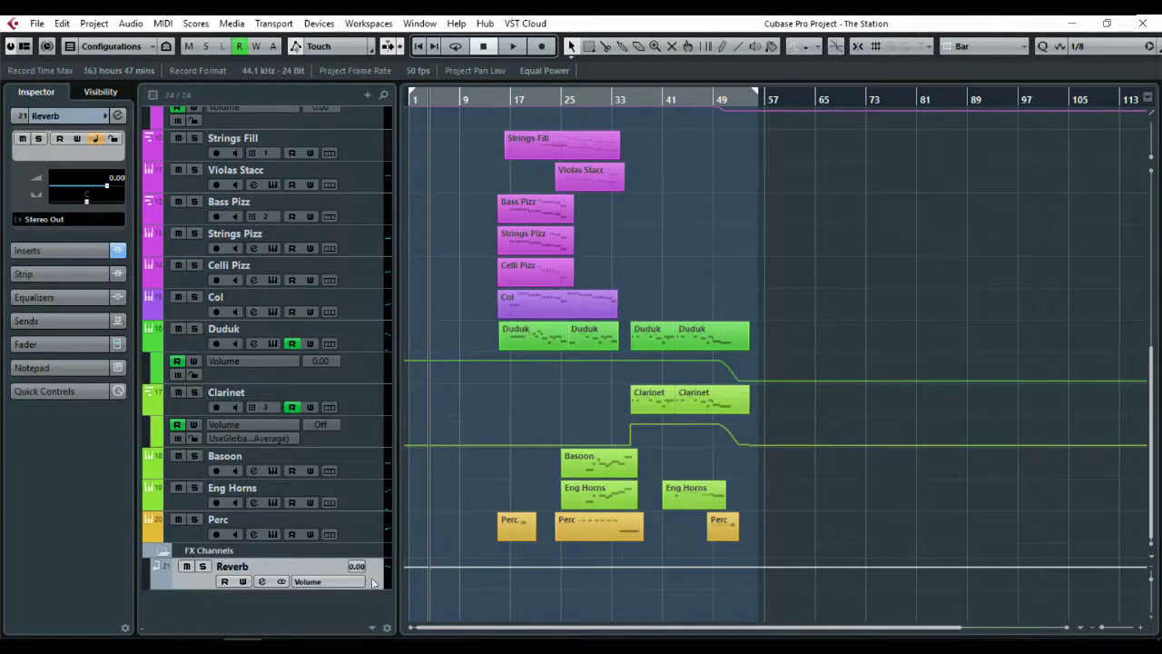
key("e")
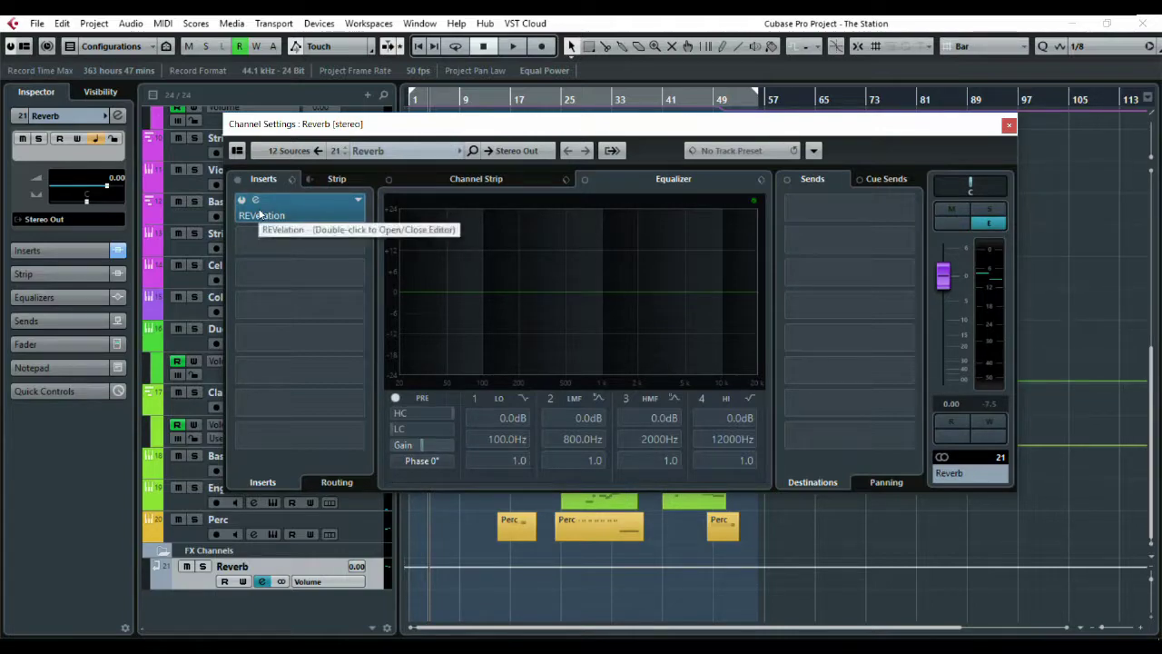
double_click(259, 202)
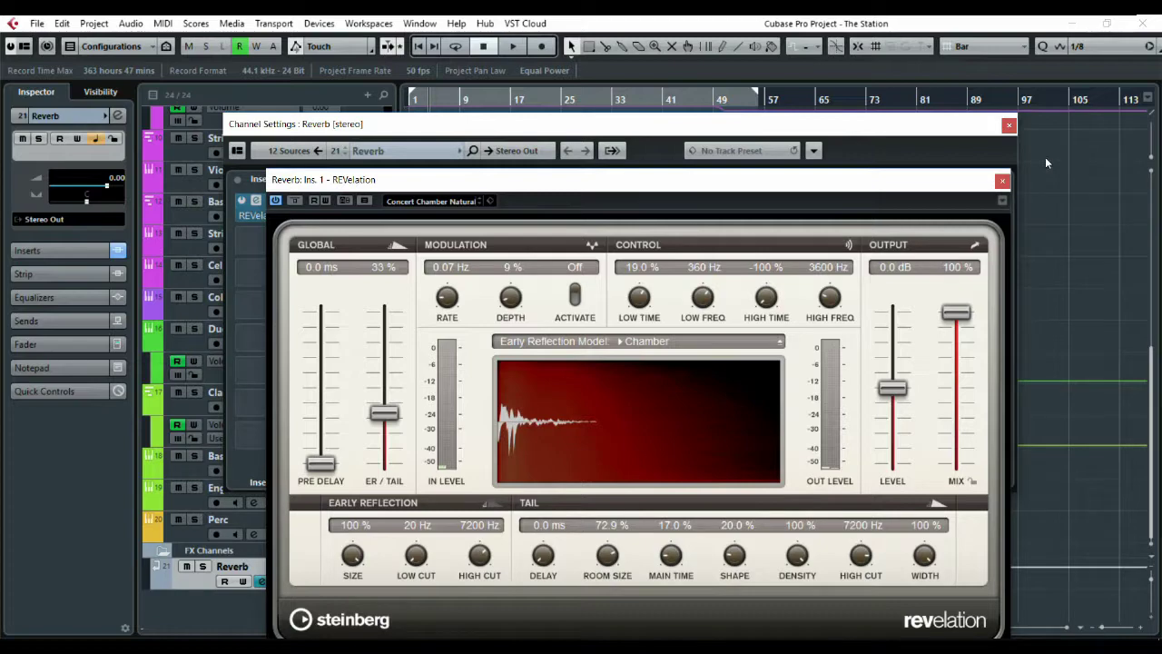
left_click(1002, 180)
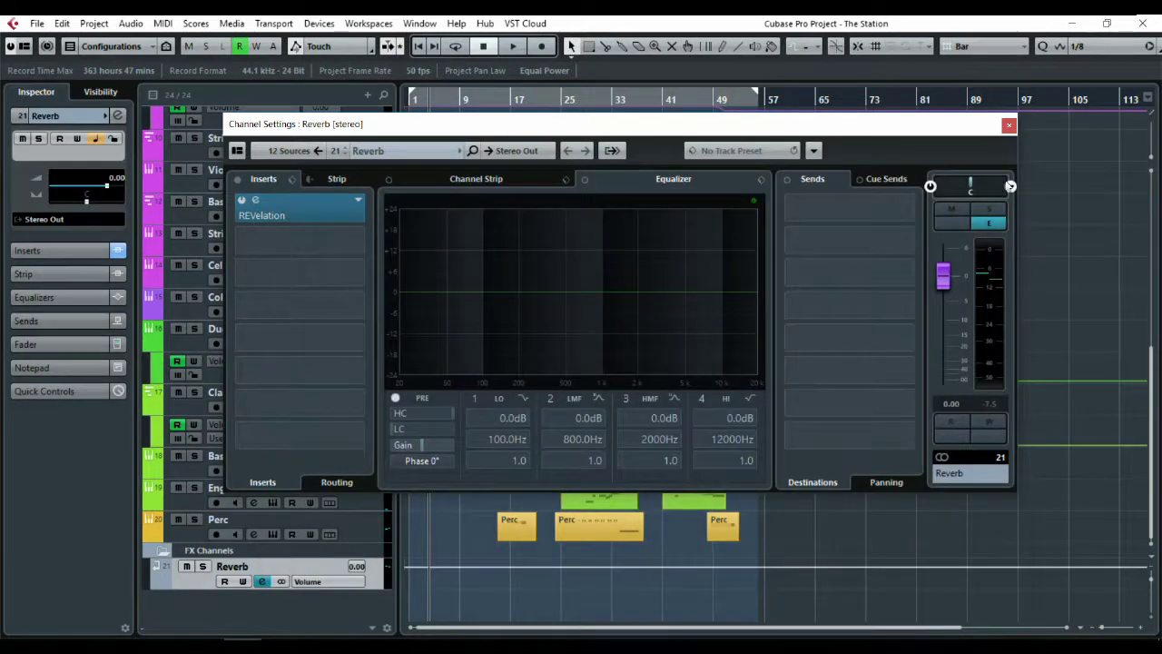
left_click(1009, 126)
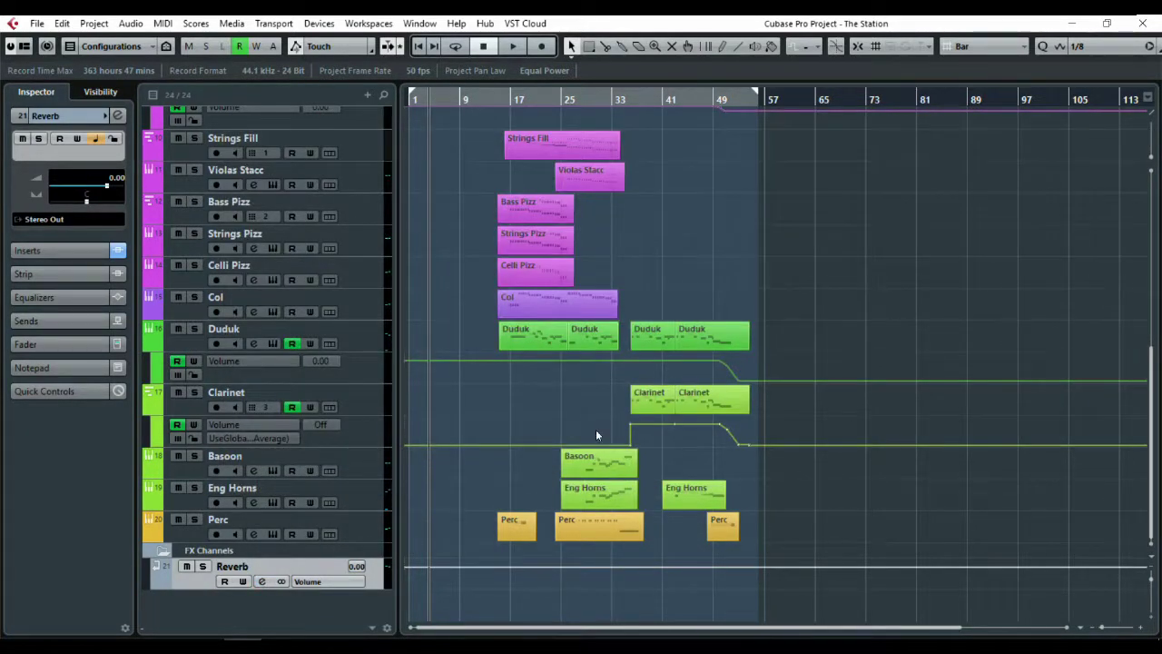
Audition the Duduk track soloed from about bar 17 with its Kontakt instrument open, then close the instrument and clear the solo.
left_click(370, 346)
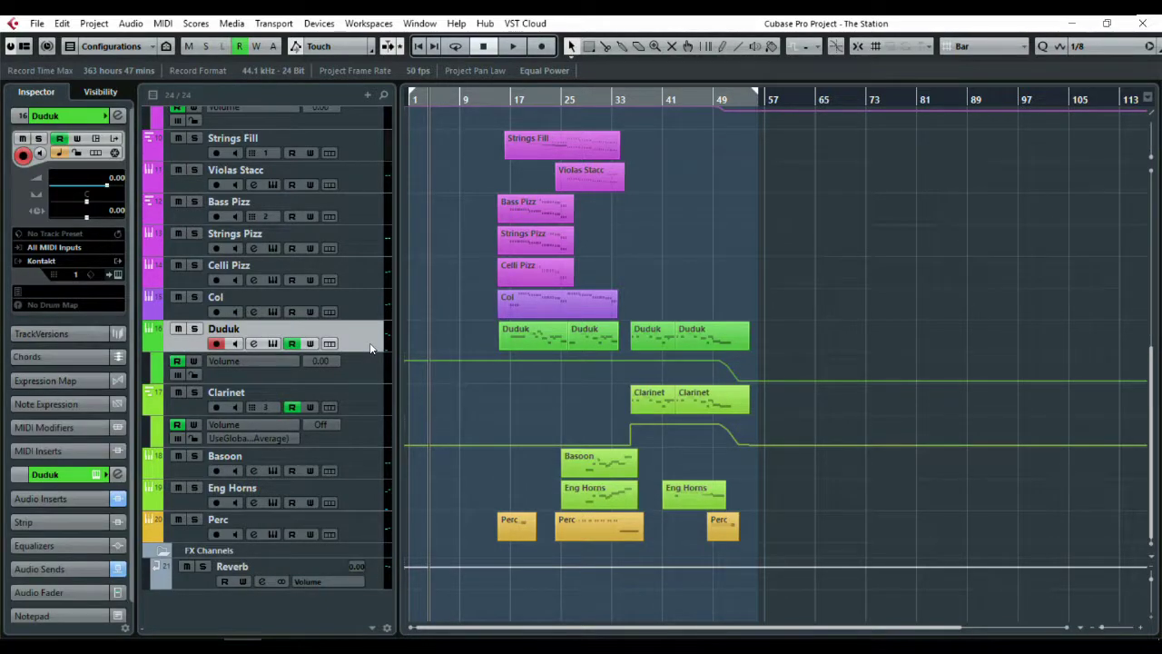
key("ctrl+e")
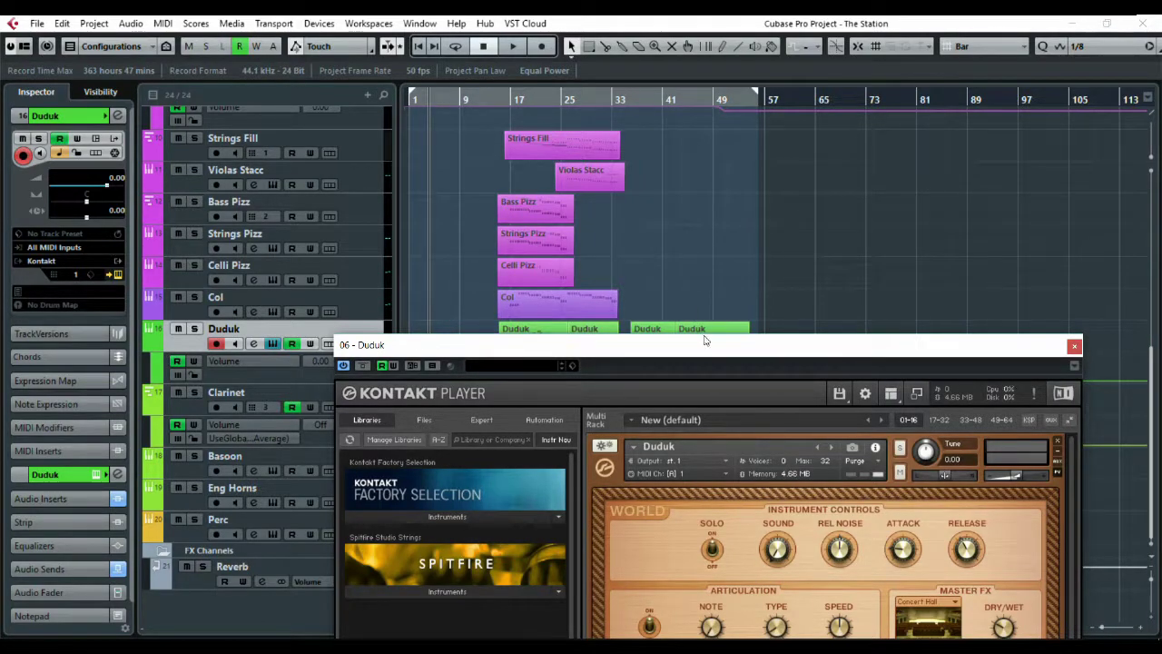
left_click_drag(712, 349, 710, 229)
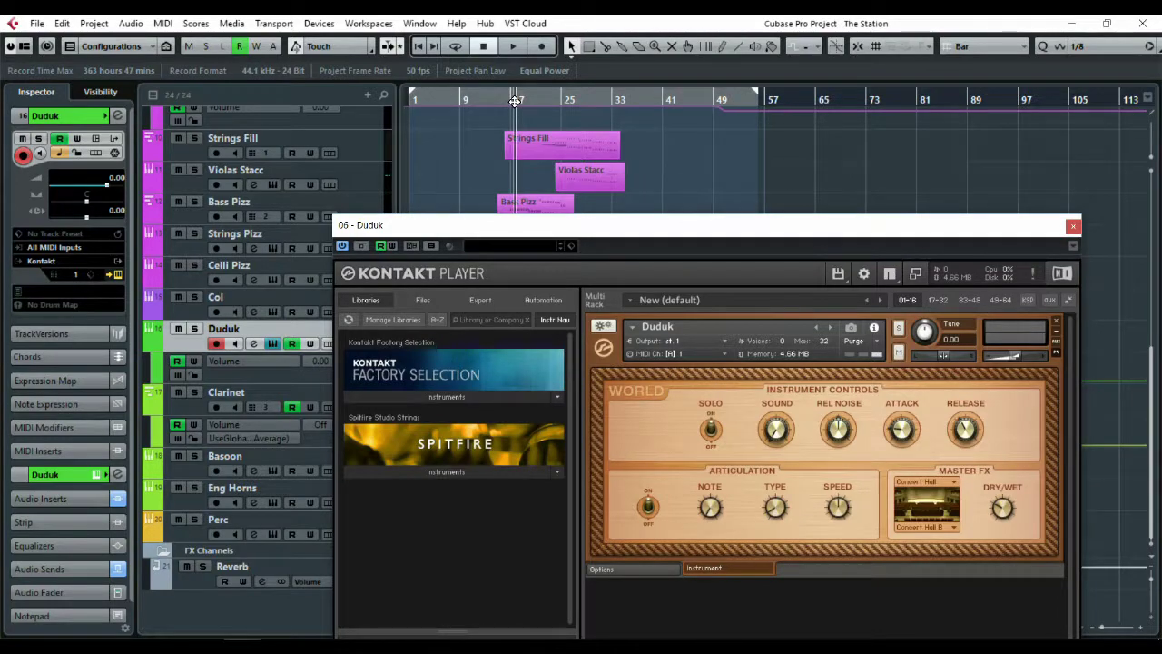
key("space")
key("s")
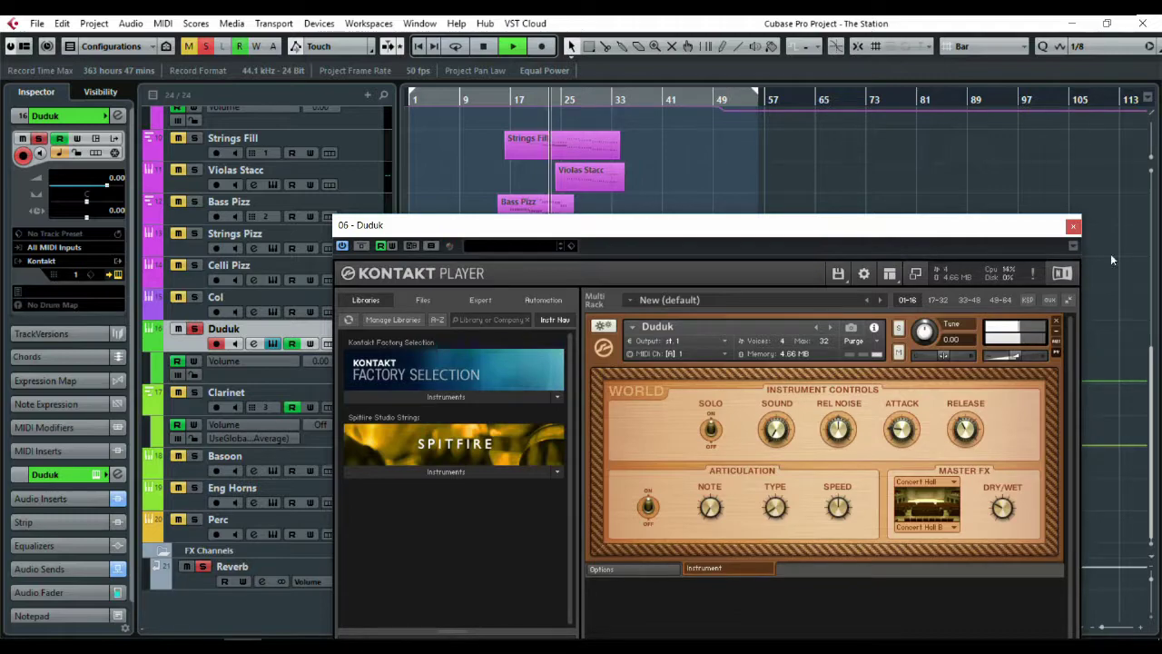
left_click(1073, 227)
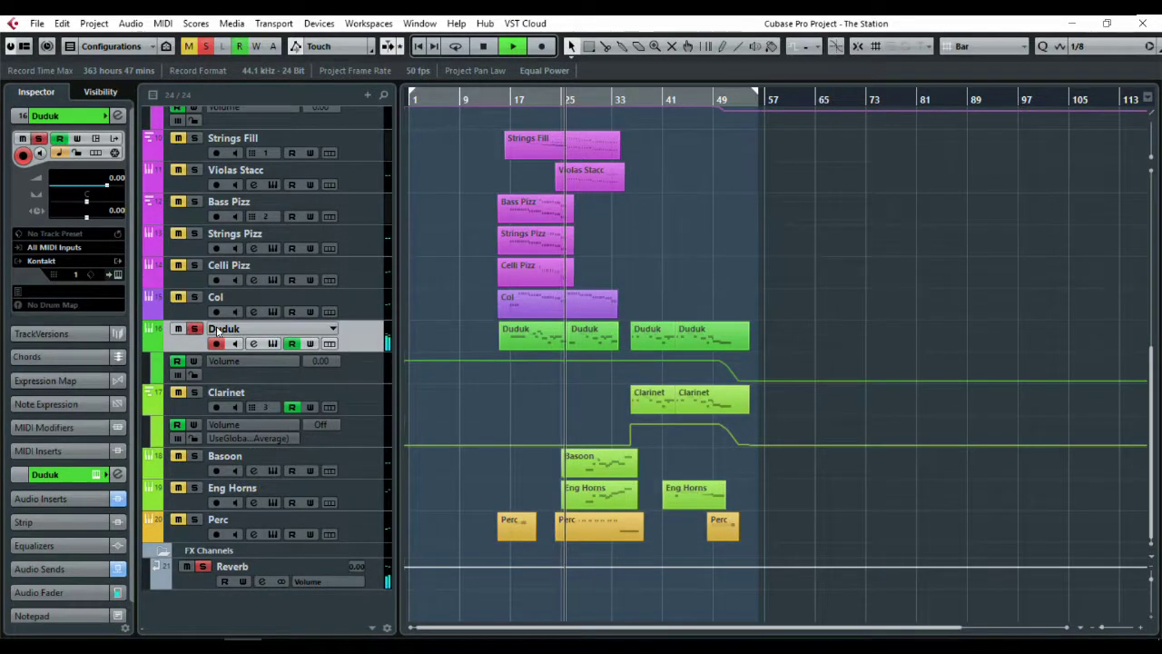
left_click(193, 331)
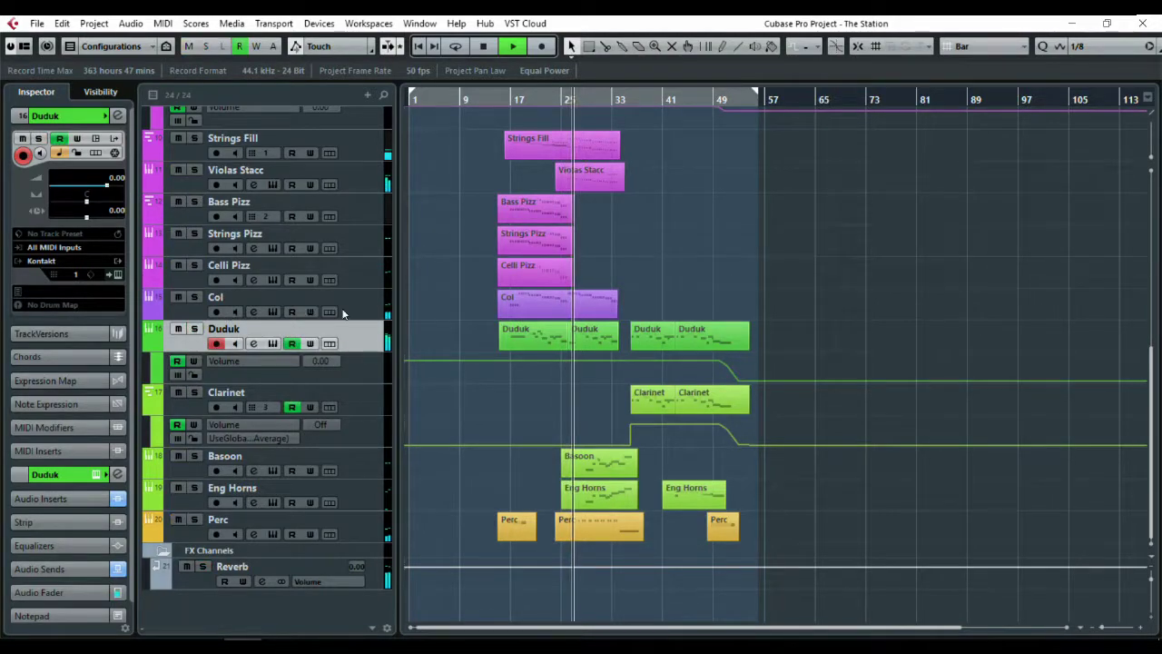
Select the Col track, open the MixConsole and show the channels' insert effects.
left_click(354, 311)
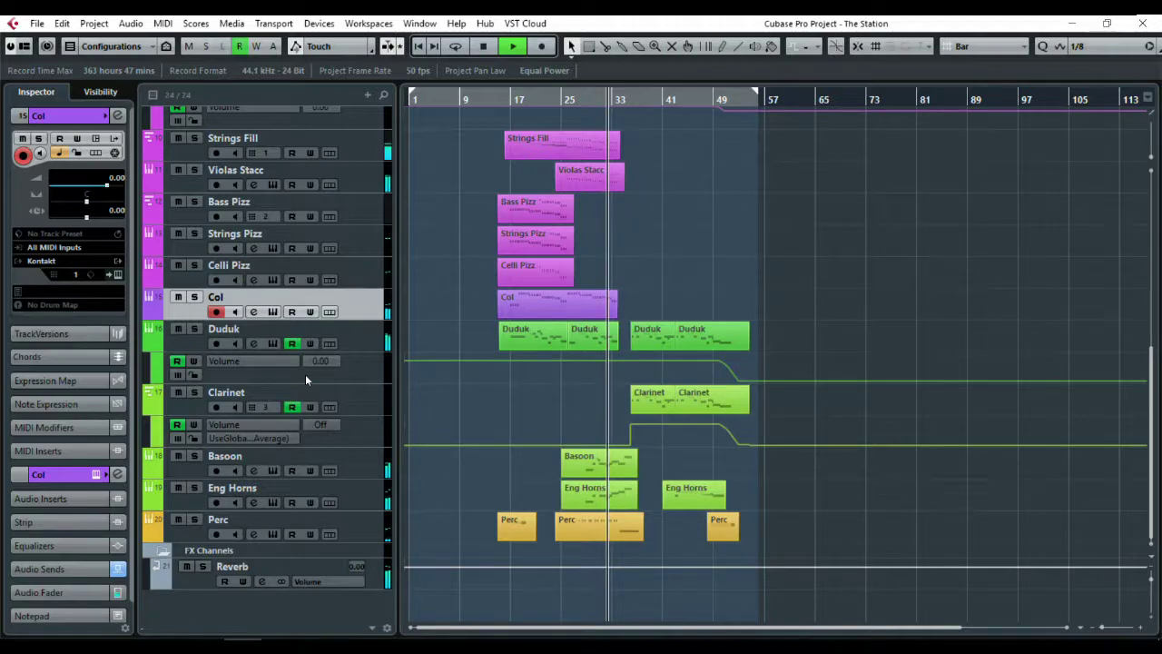
key("F2")
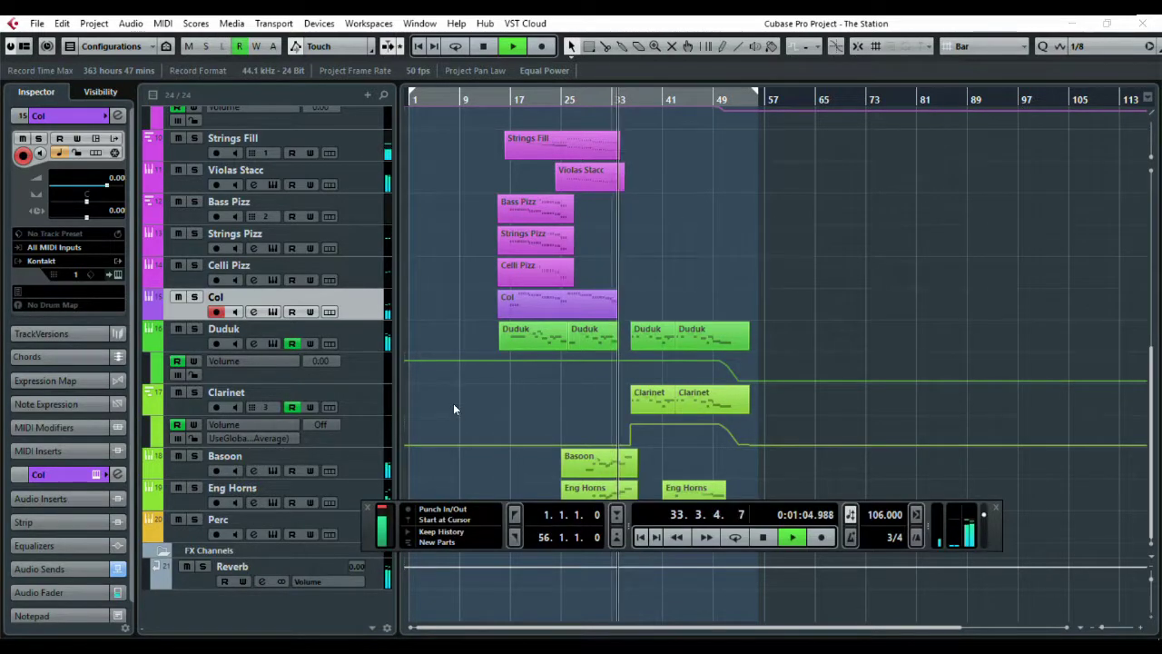
key("F2")
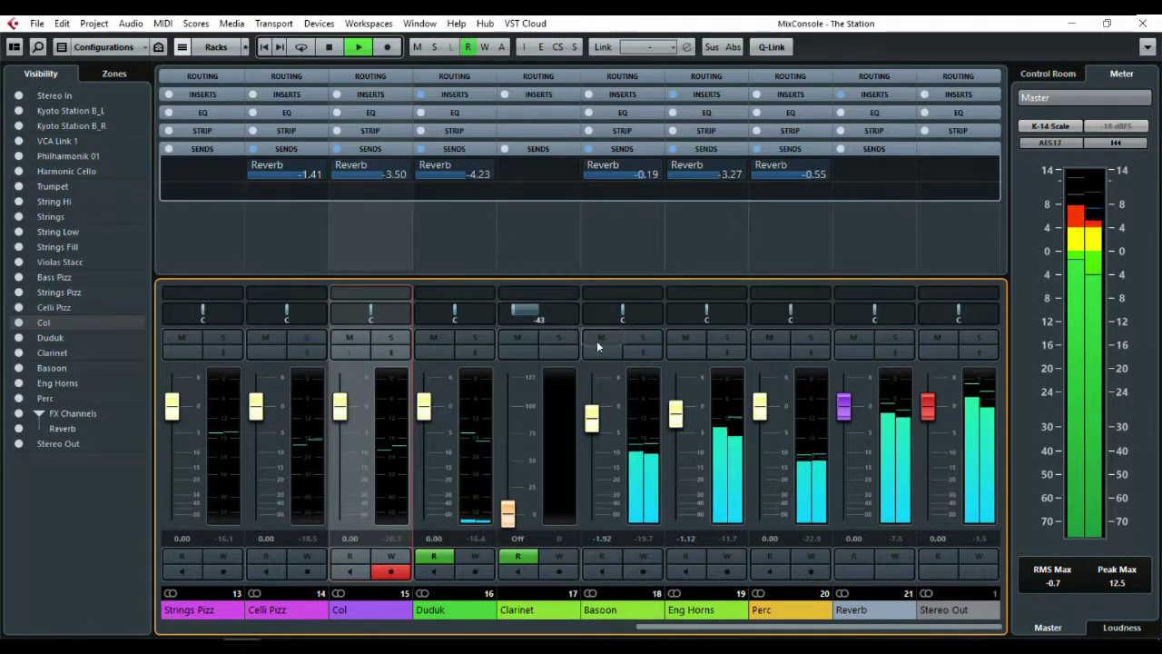
left_click(470, 94)
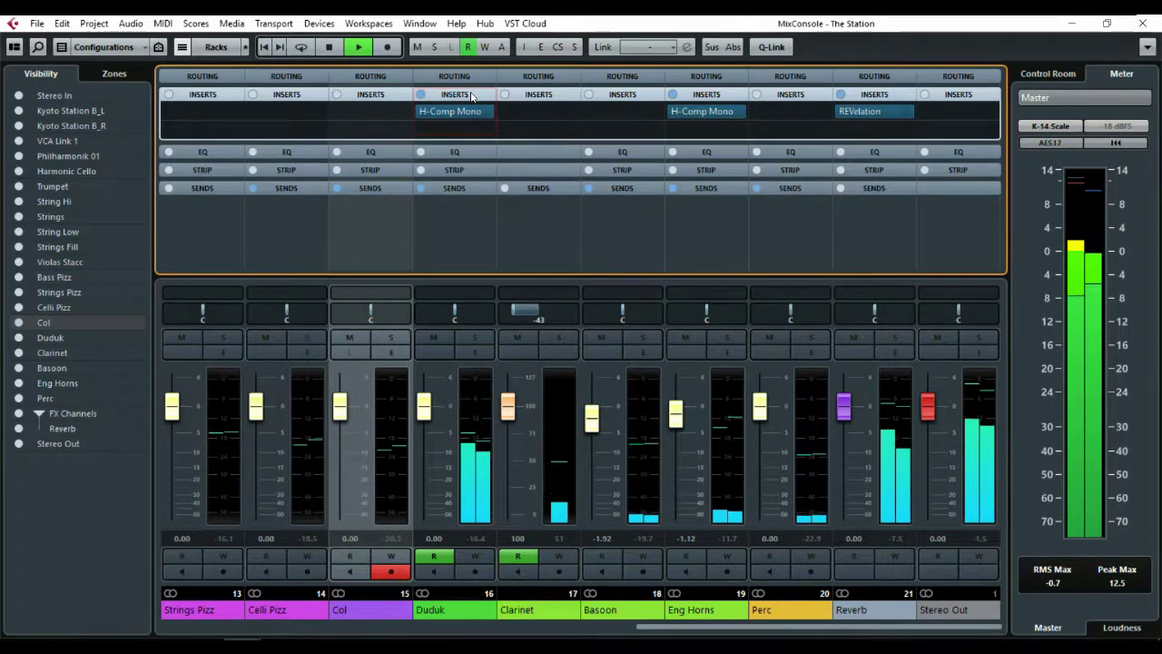
Inspect the H-Comp Mono insert on the Duduk channel, close its editor and stop playback.
left_click(465, 609)
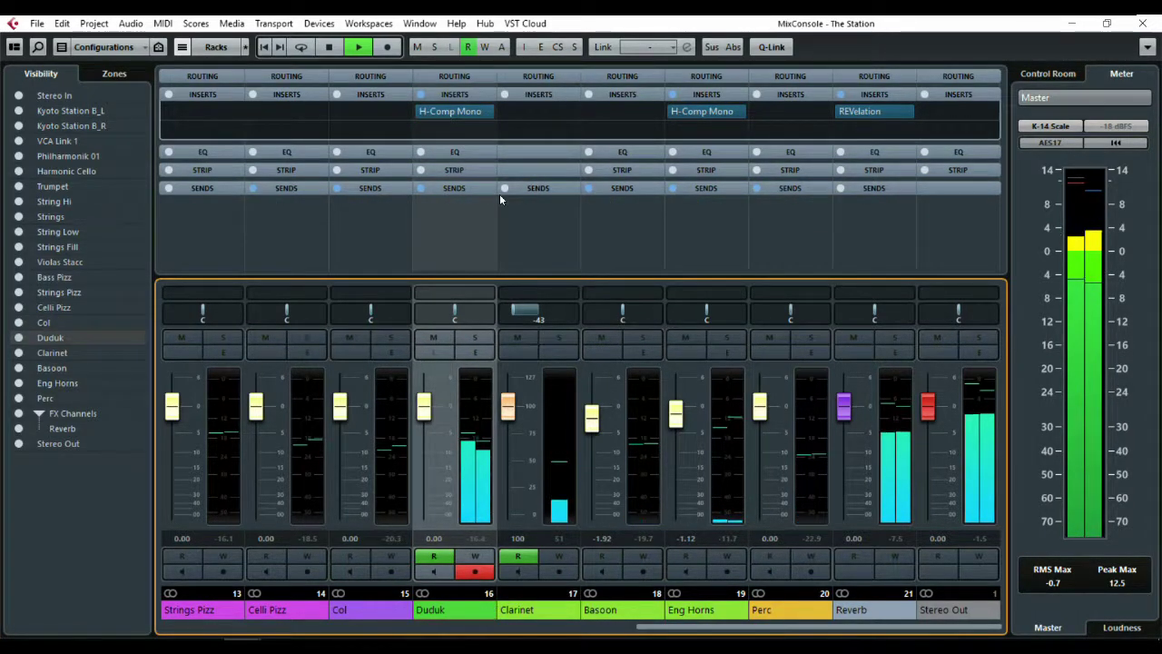
left_click(474, 112)
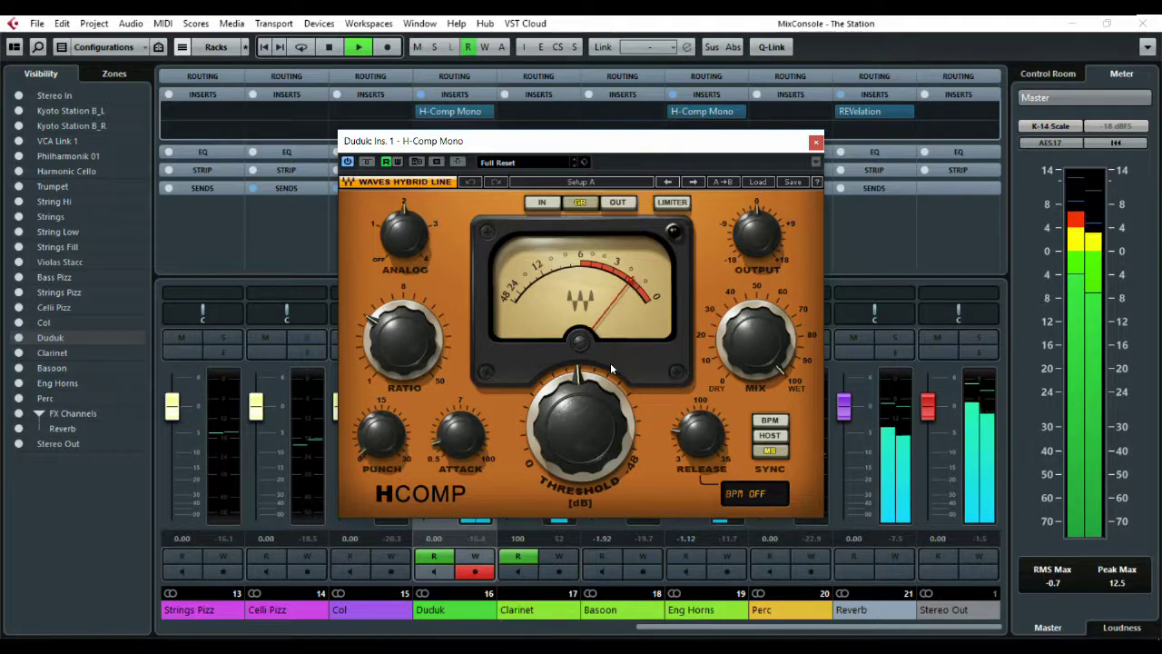
key("space")
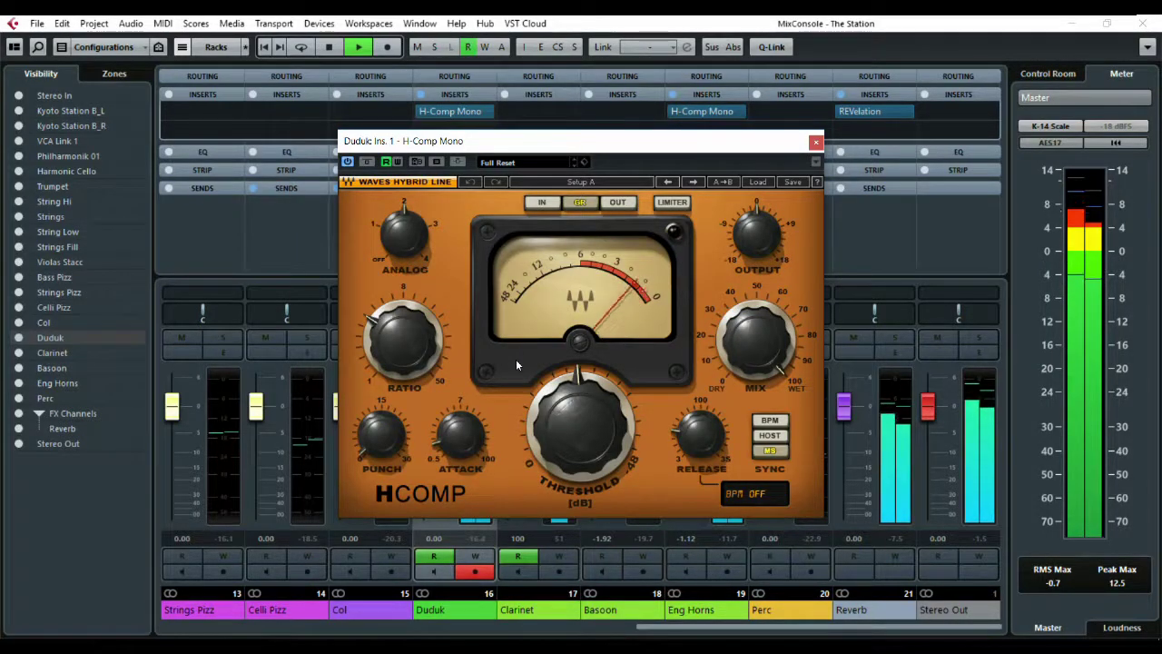
left_click(817, 143)
key("space")
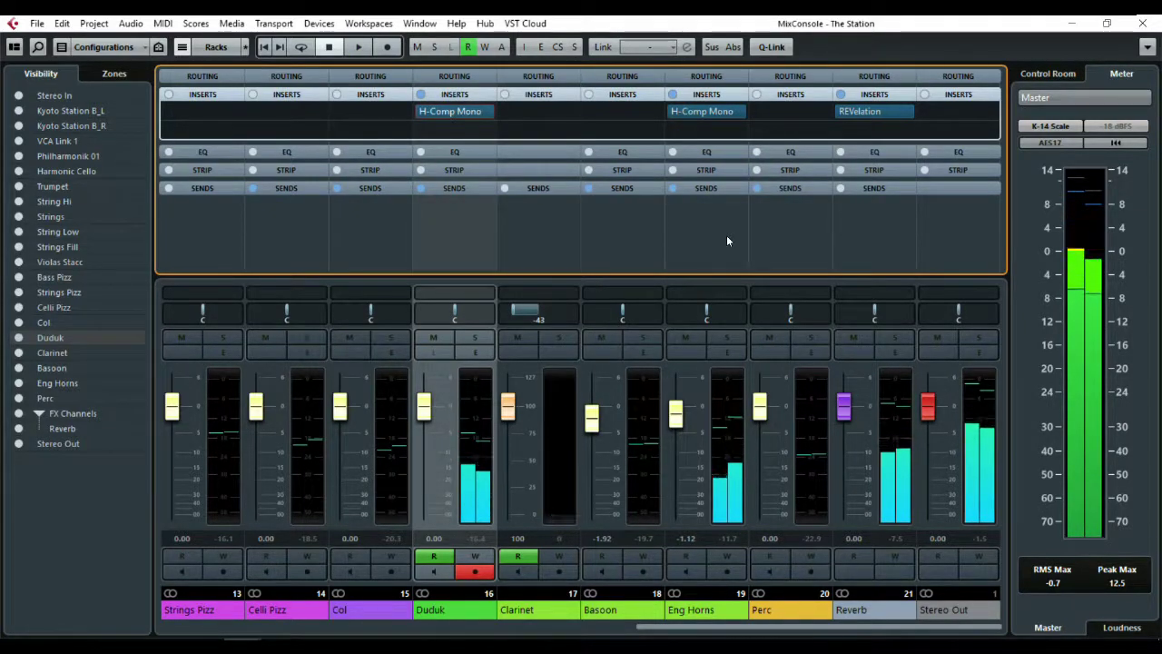
Play the Eng Horns channel soloed while inspecting its H-Comp Mono insert, and close the editor and clear the solo.
left_click(726, 240)
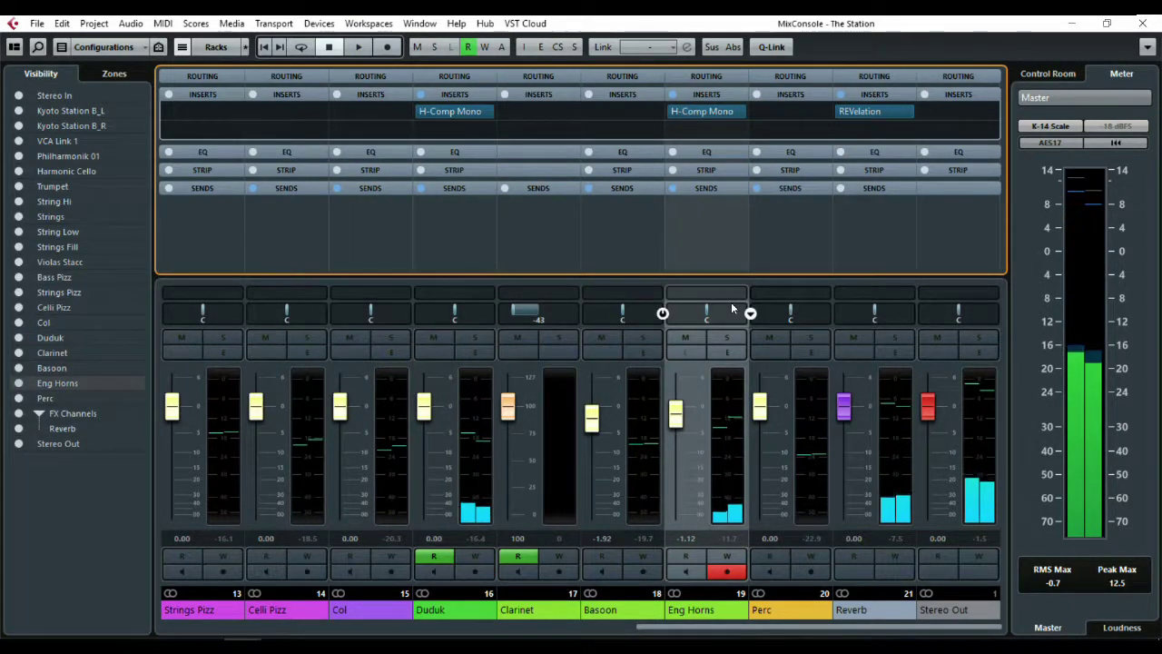
key("s")
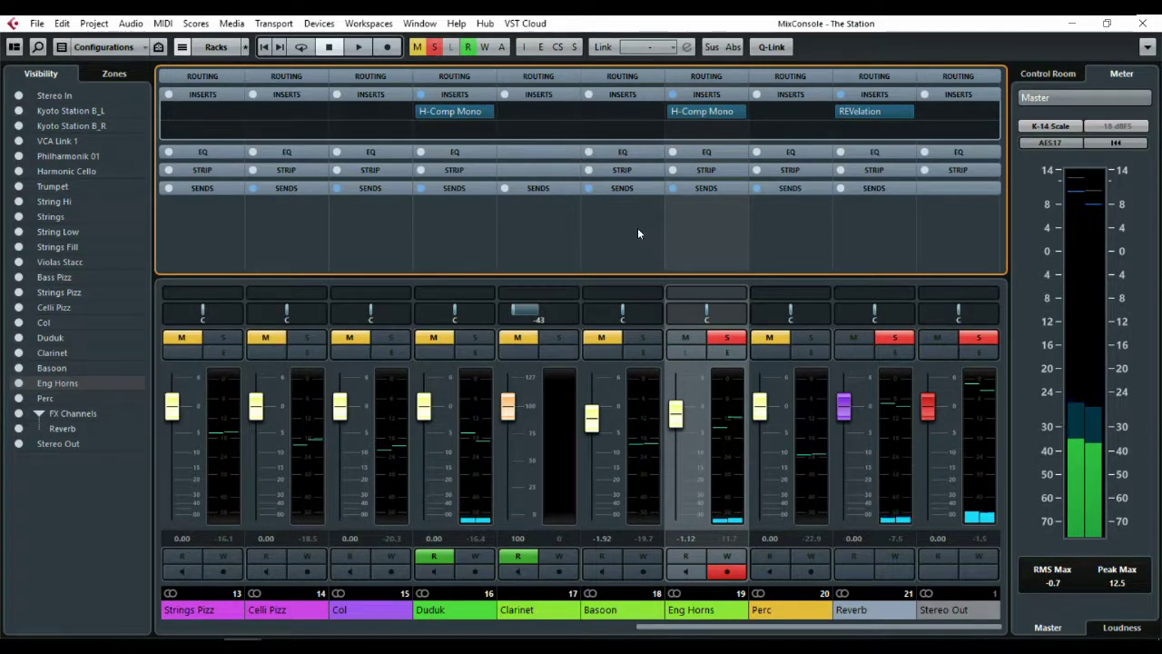
key("space")
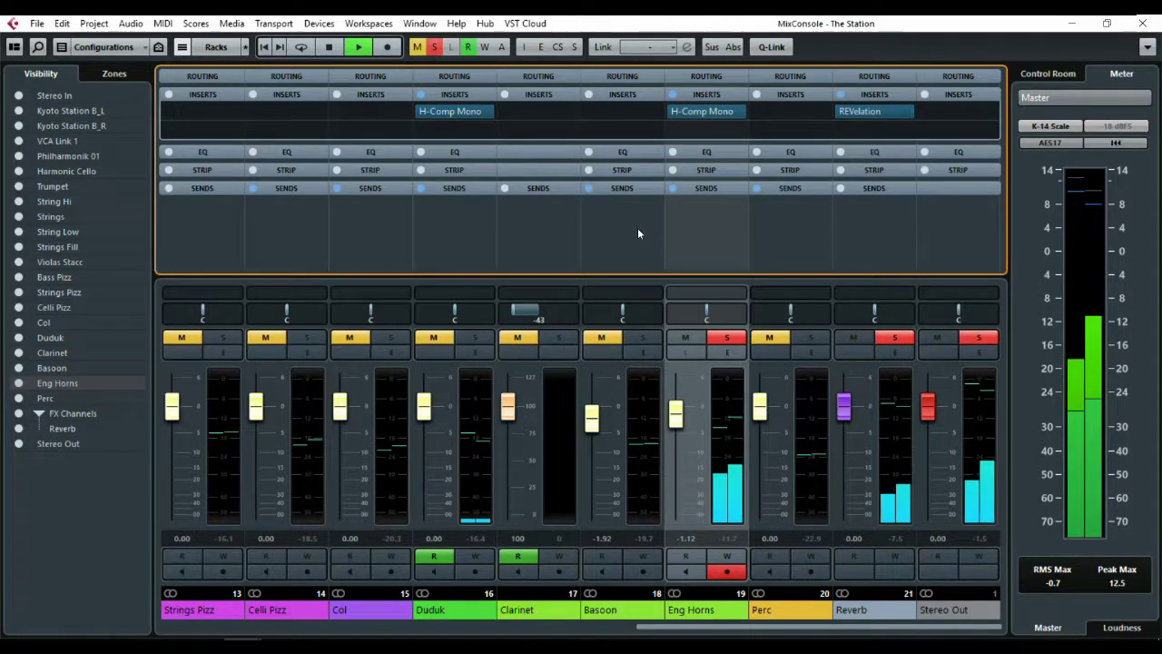
left_click(712, 113)
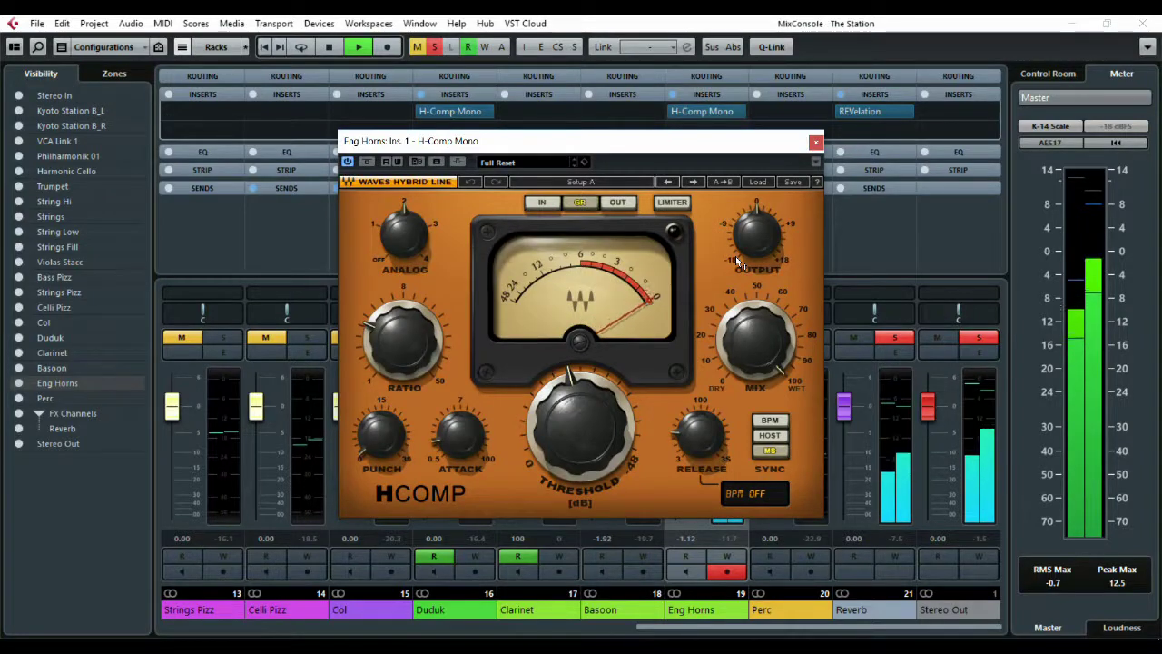
mouse_move(736, 259)
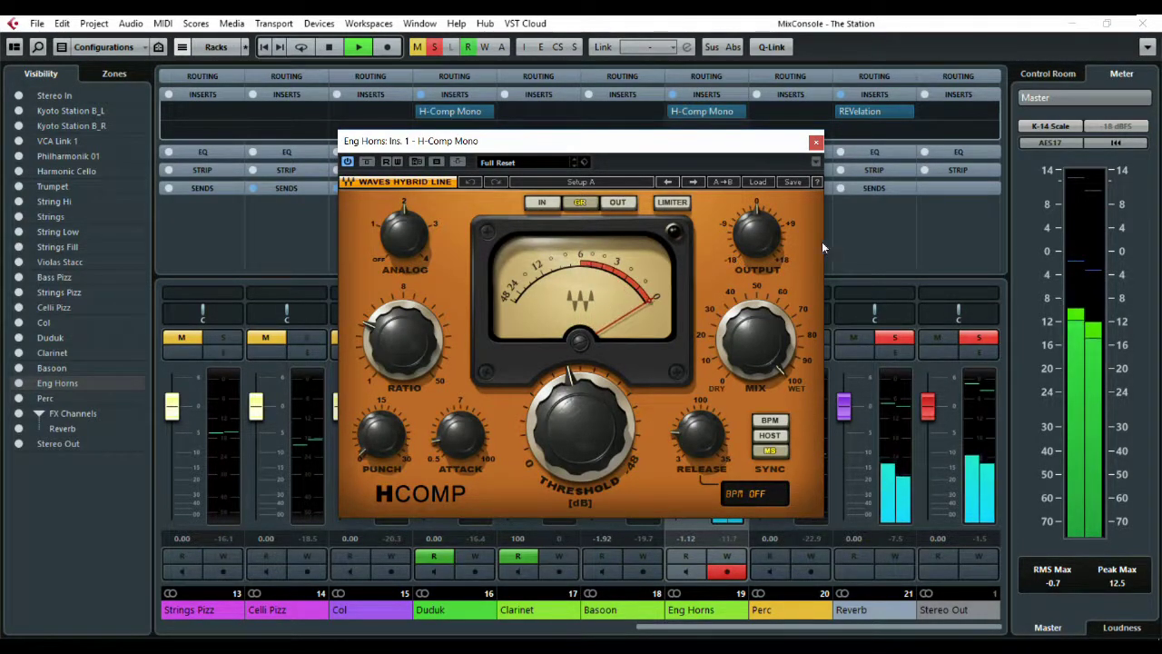
left_click(816, 144)
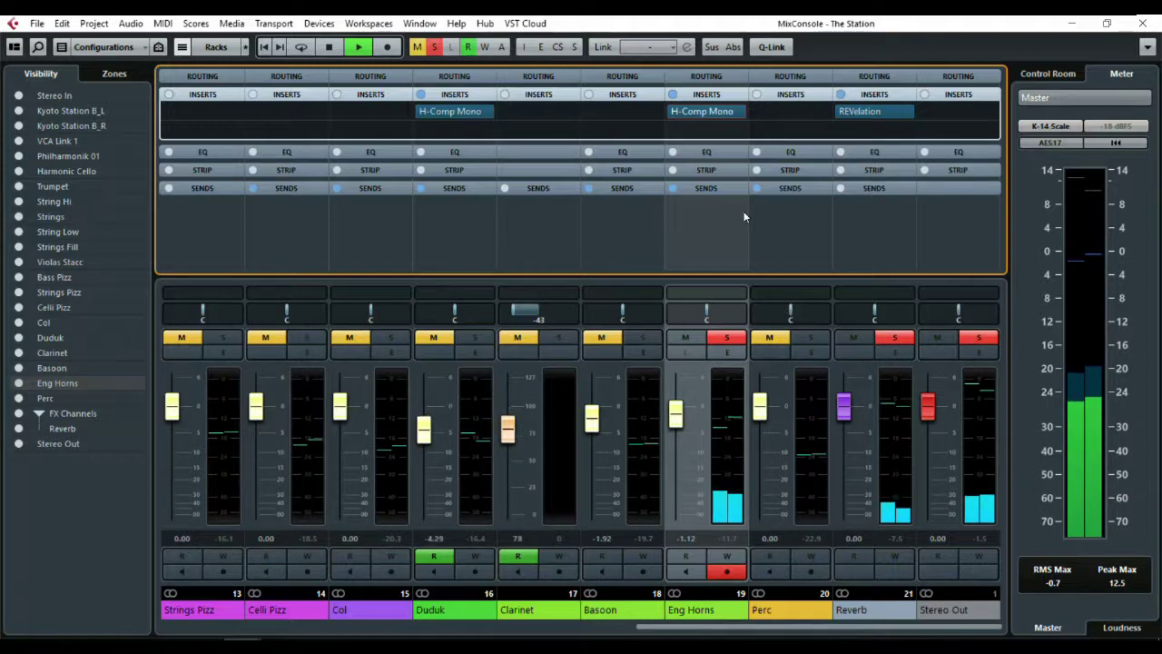
left_click(725, 339)
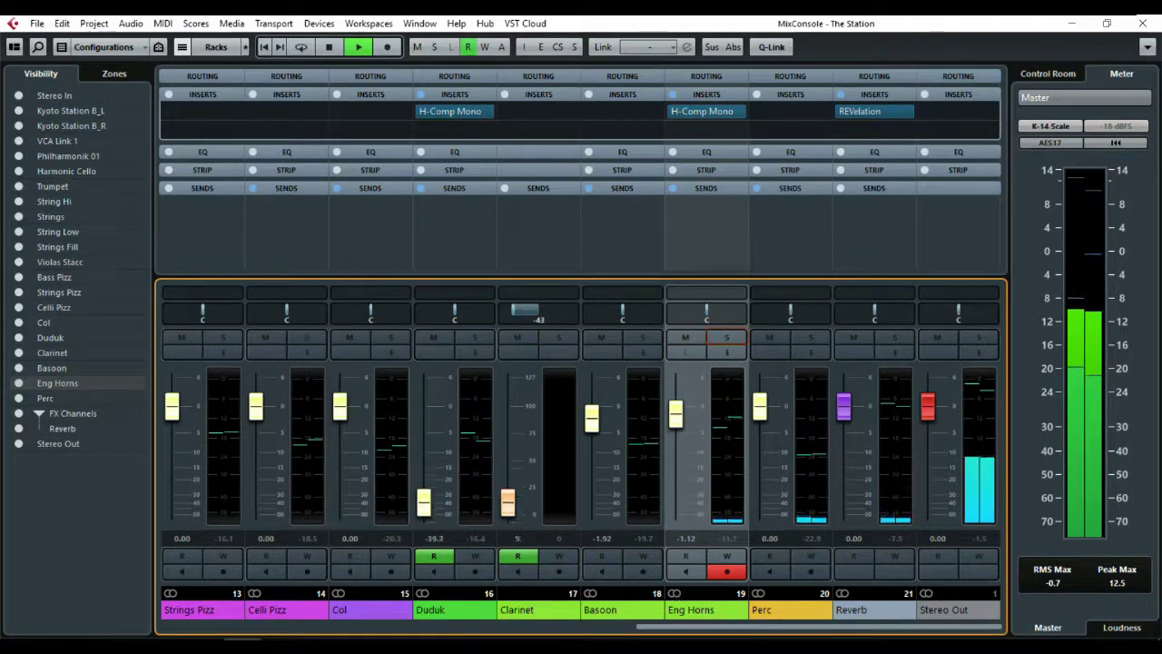
Select the Violas Stacc channel in the mixer and return to the project window.
scroll(651, 636, "left", 5)
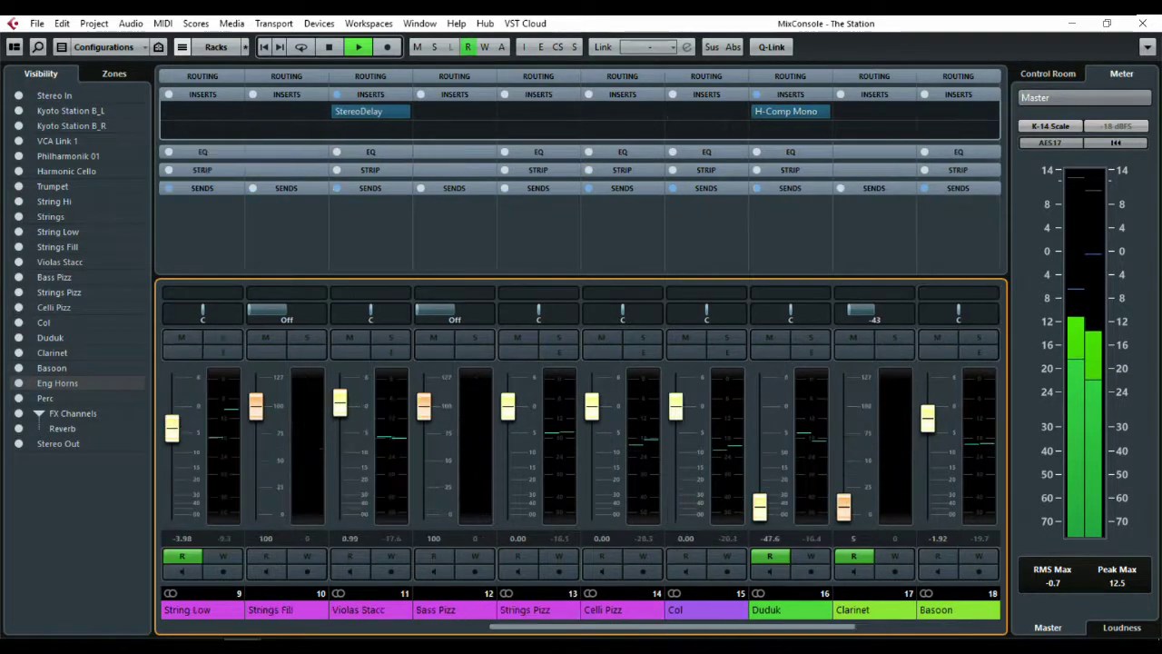
scroll(581, 454, "left", 4)
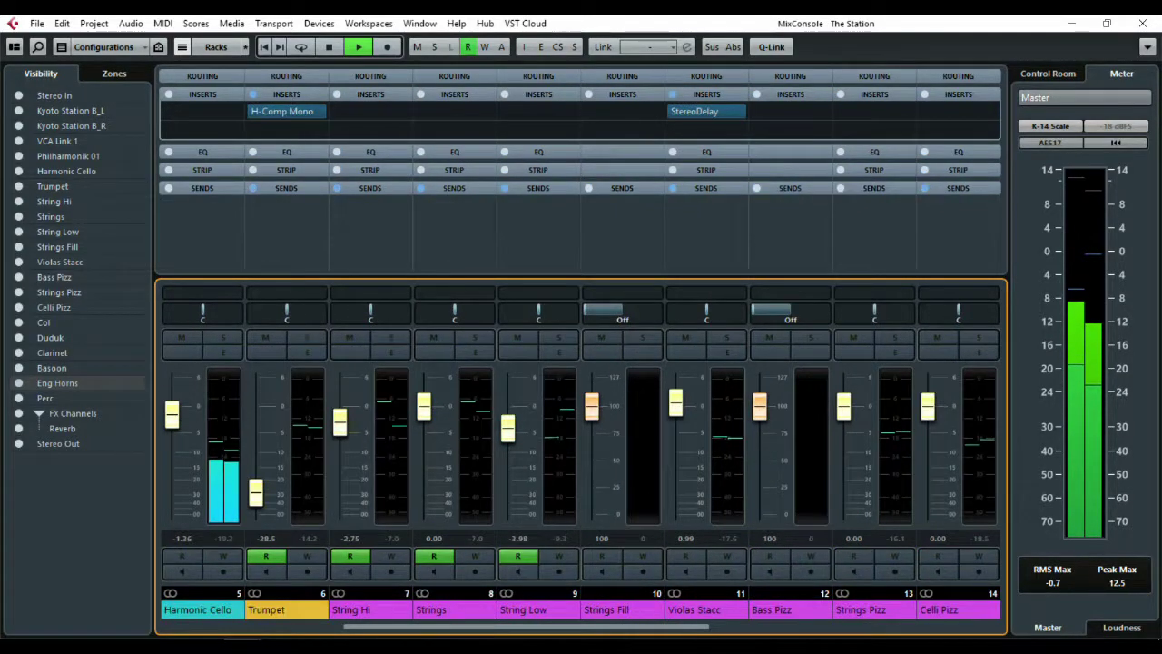
left_click(706, 609)
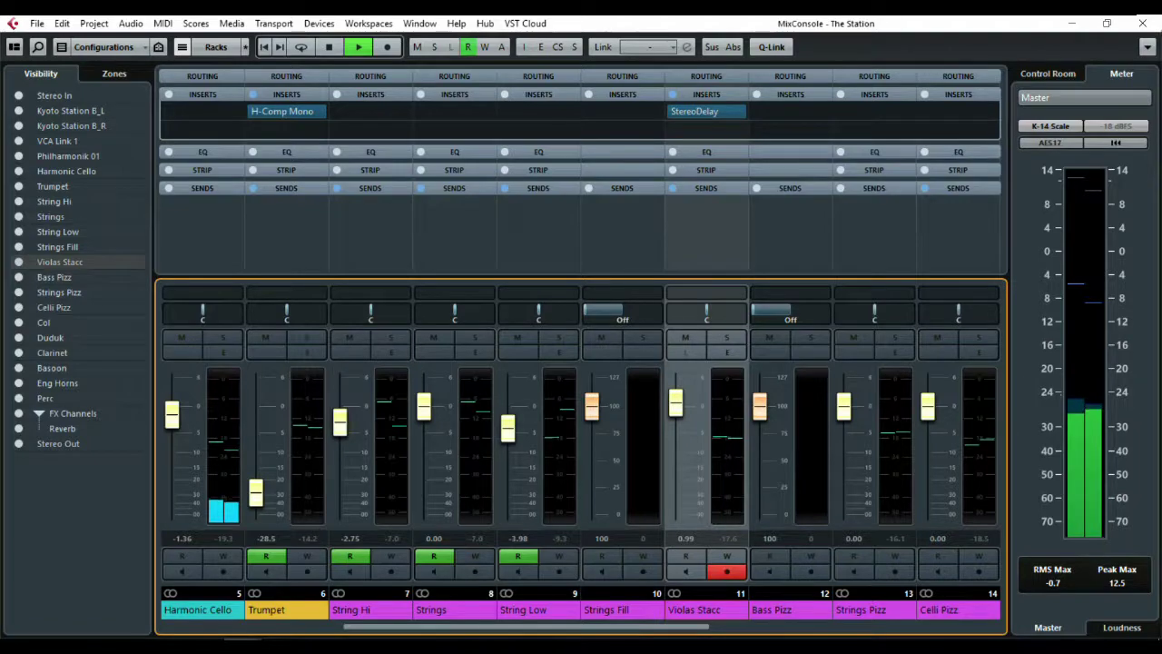
left_click(1157, 18)
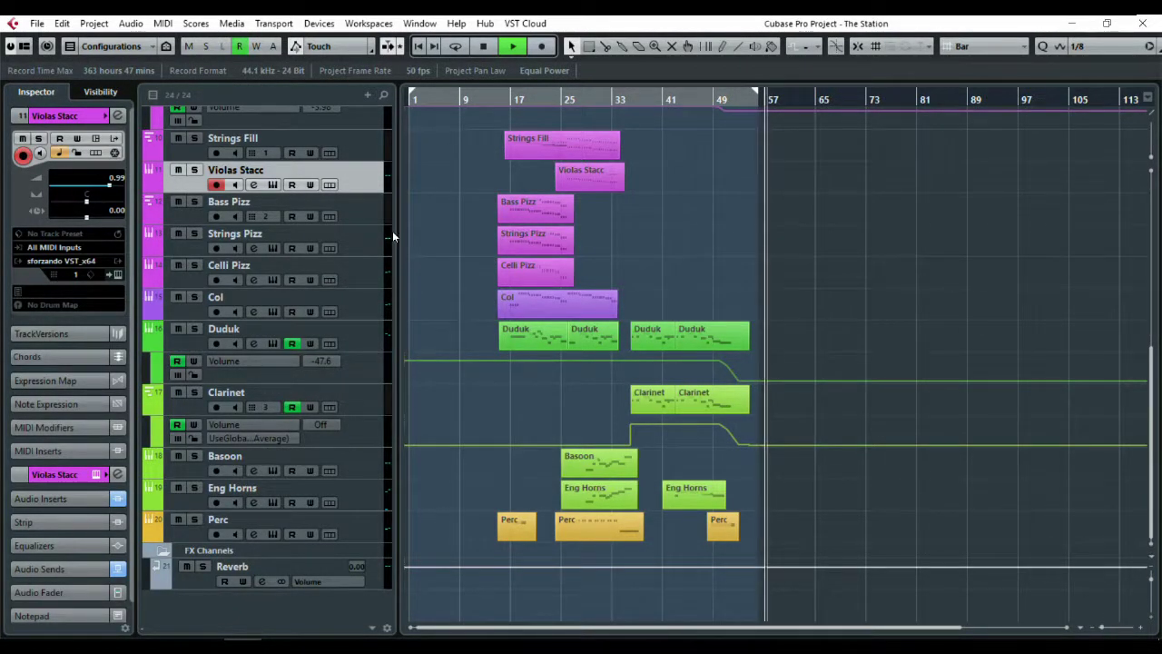
Start playback from about bar 24 and solo the Violas Stacc track.
left_click(553, 99)
key("space")
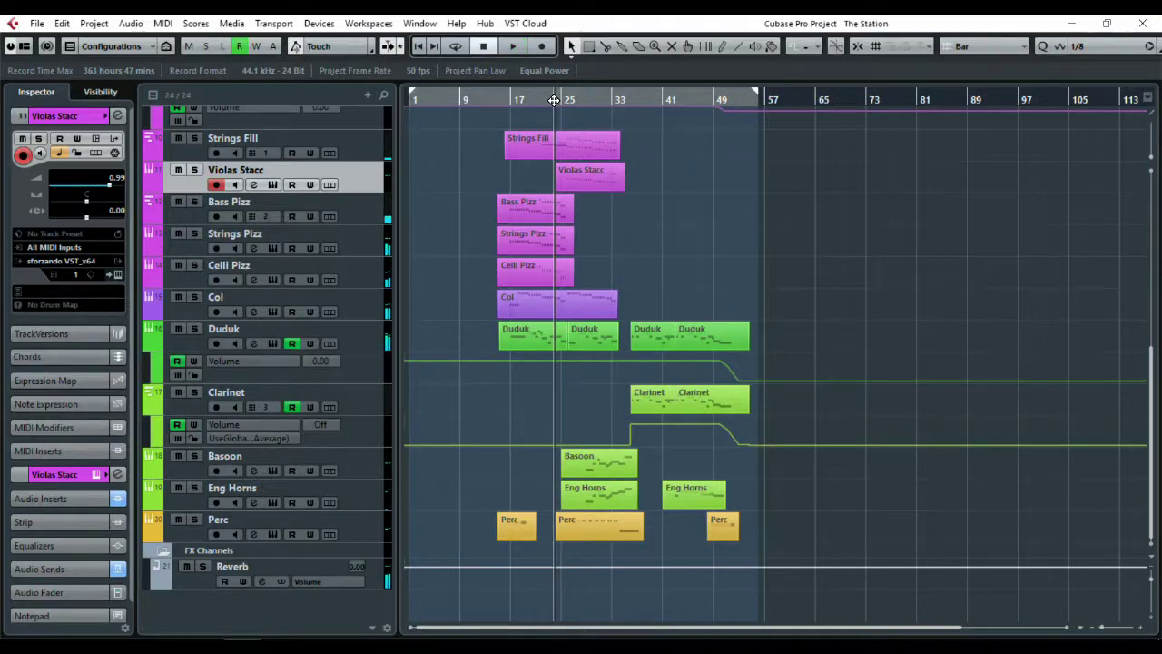
key("space")
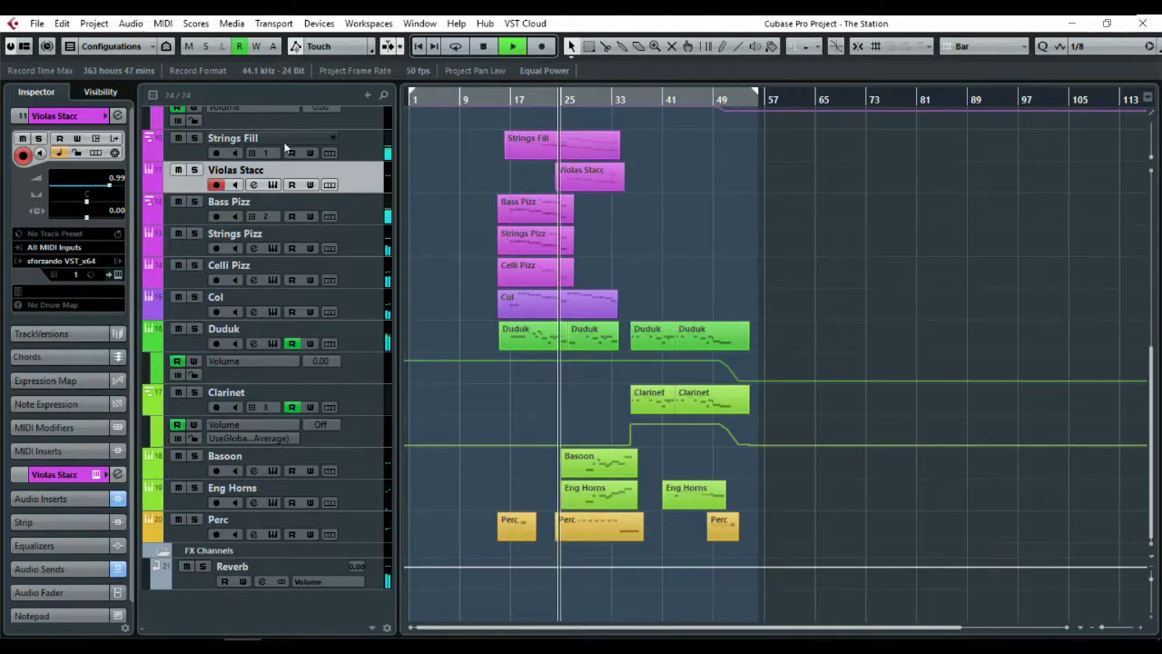
left_click(193, 170)
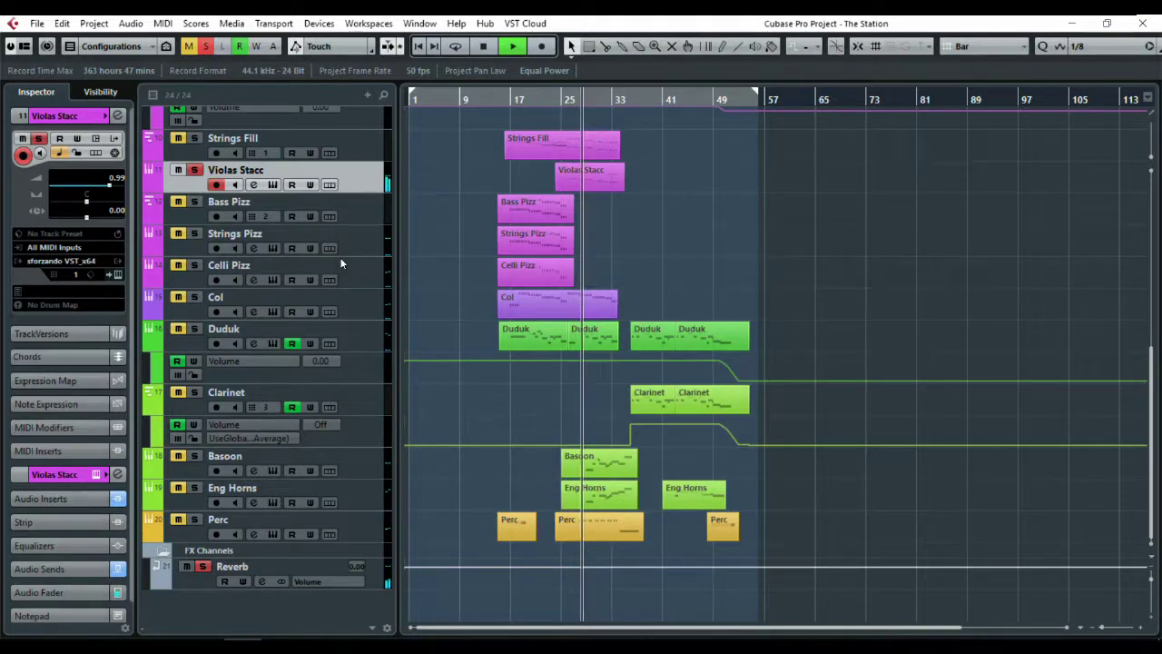
Inspect the sforzando instrument used on the Violas Stacc track and close it.
left_click(116, 275)
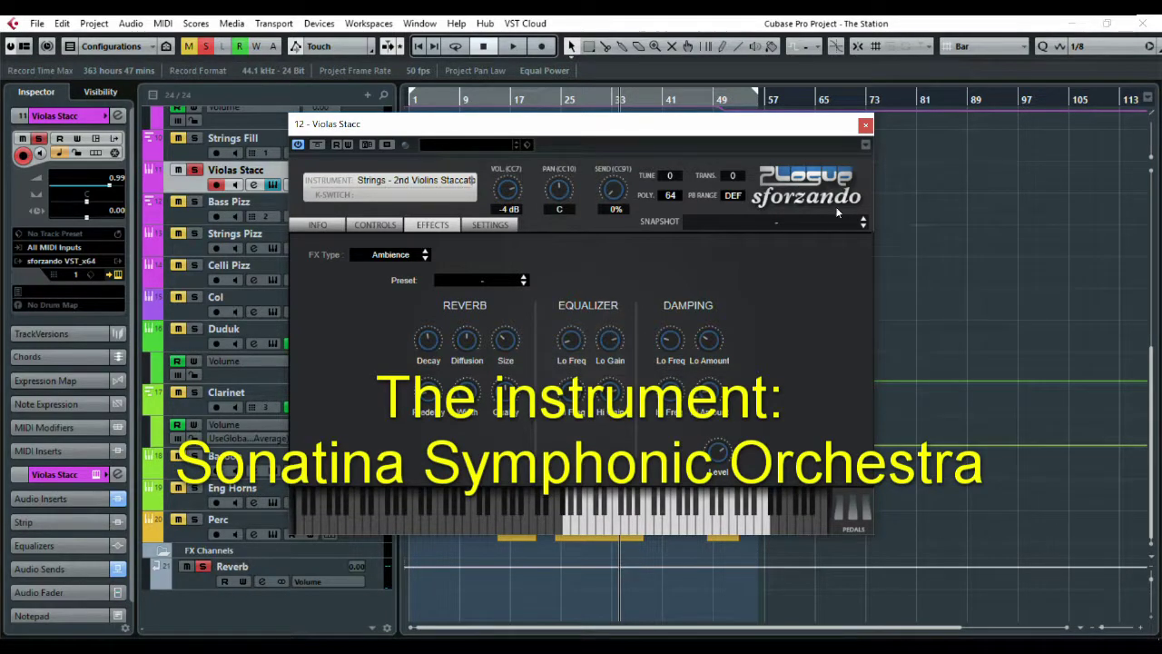
left_click(865, 127)
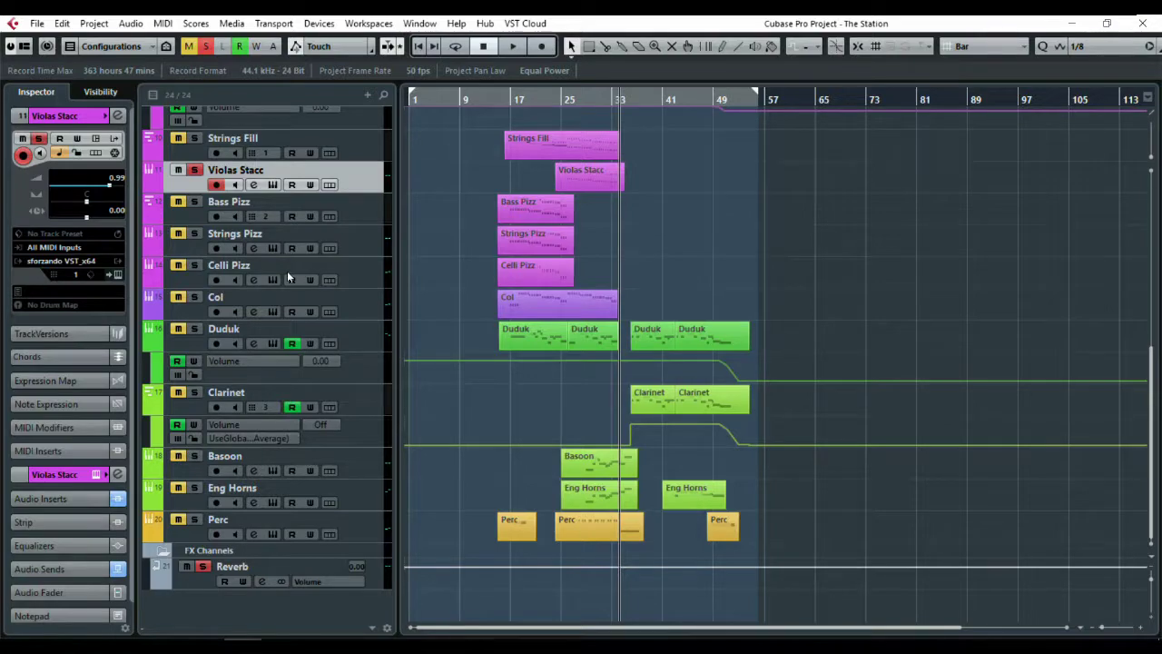
left_click(128, 276)
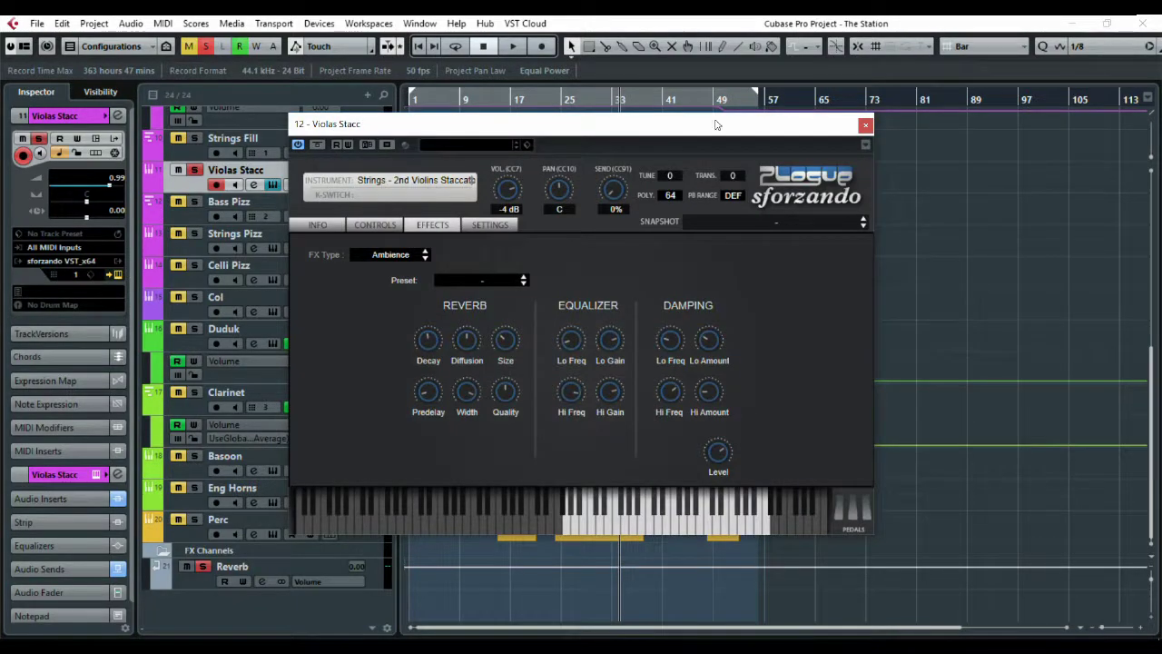
left_click(866, 125)
Open the Violas Stacc channel settings, play from about bar 24 and open the StereoDelay insert's editor.
key("e")
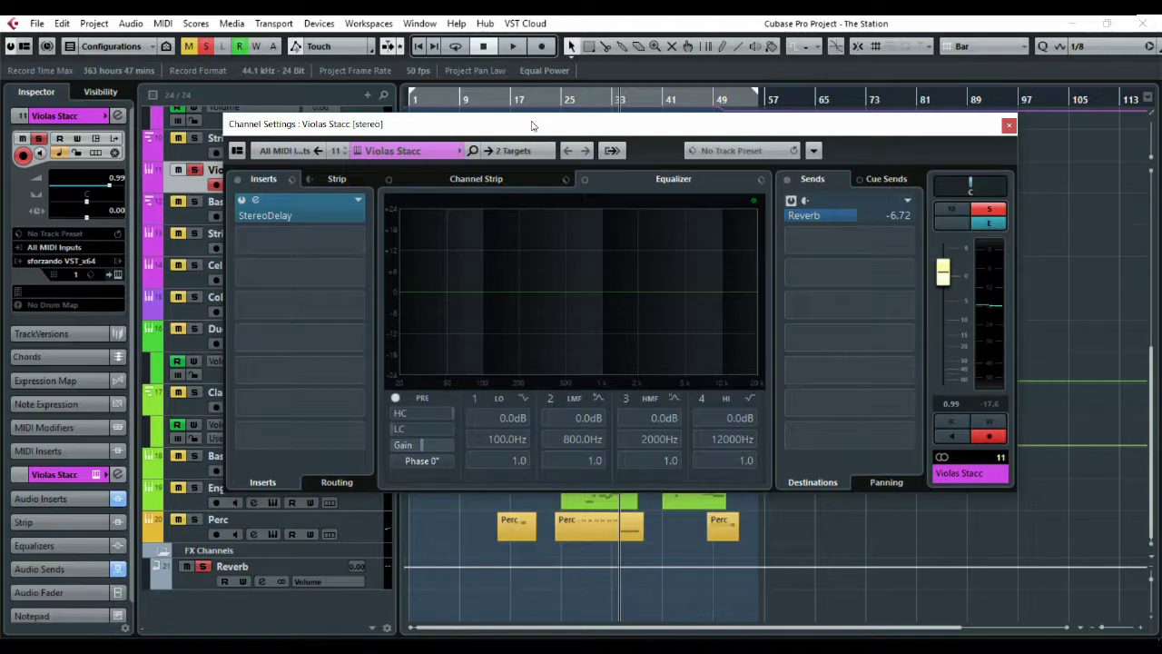
left_click_drag(536, 128, 648, 248)
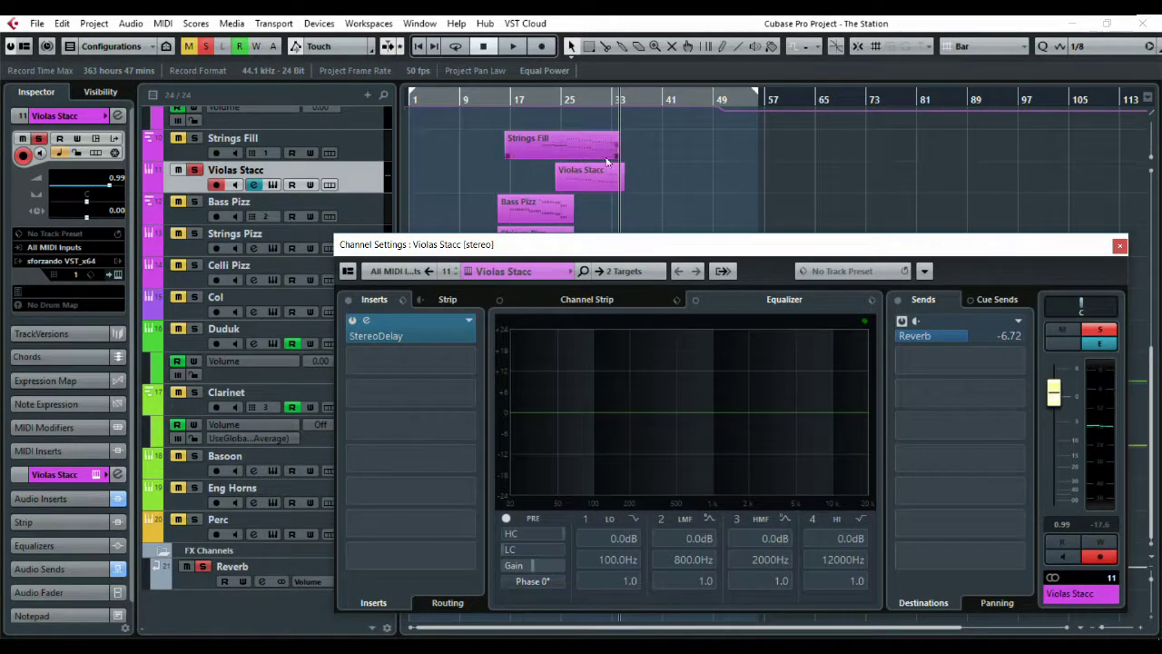
left_click(556, 99)
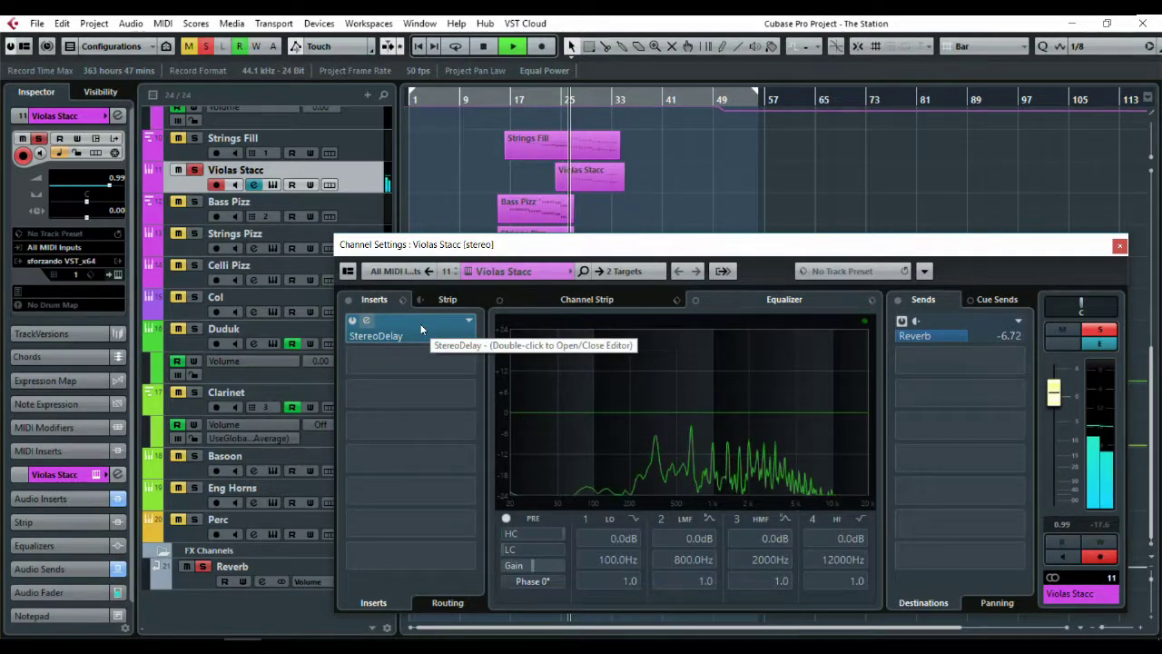
double_click(366, 324)
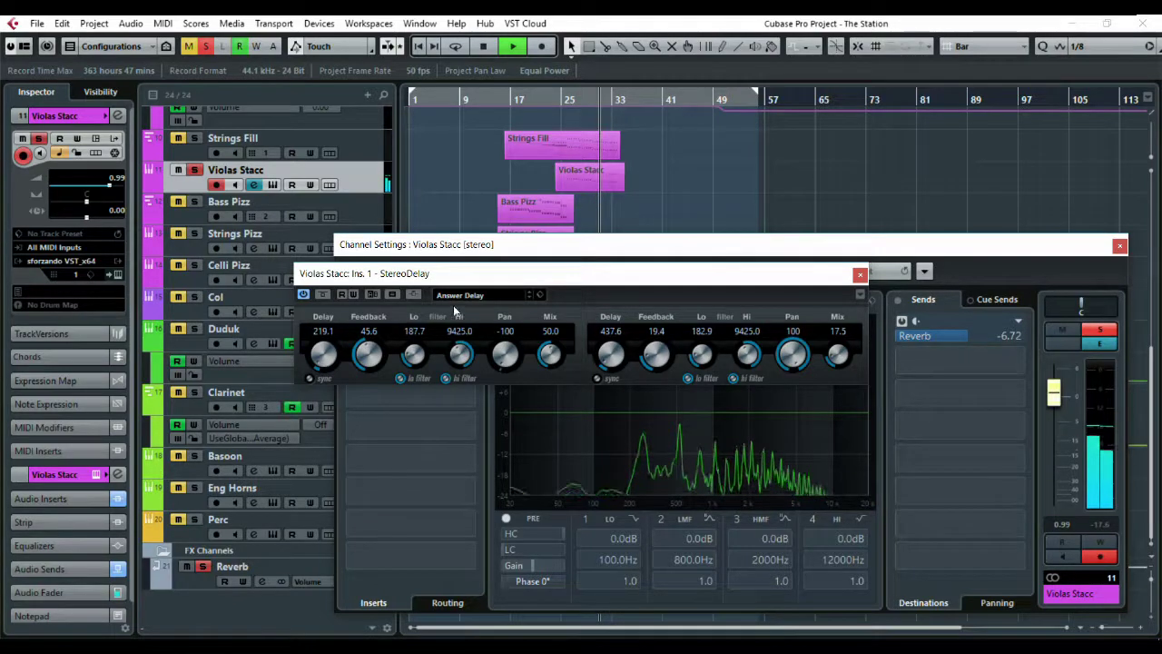
Close the StereoDelay editor and the channel settings, and take the Violas Stacc track out of solo.
left_click(859, 275)
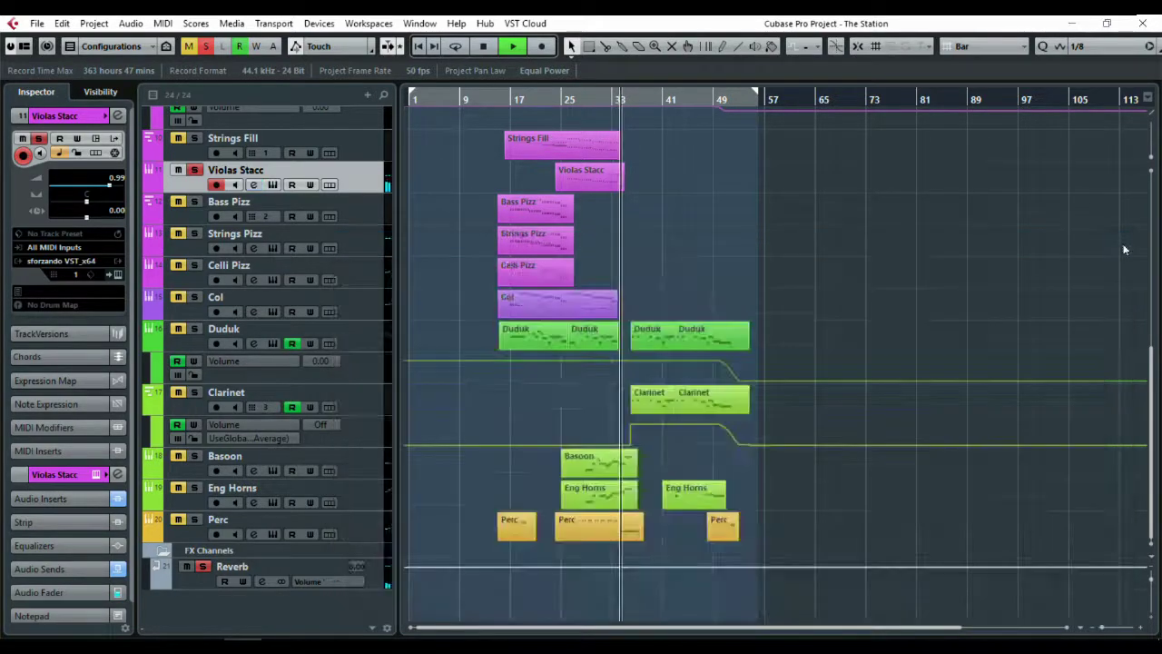
left_click(1120, 245)
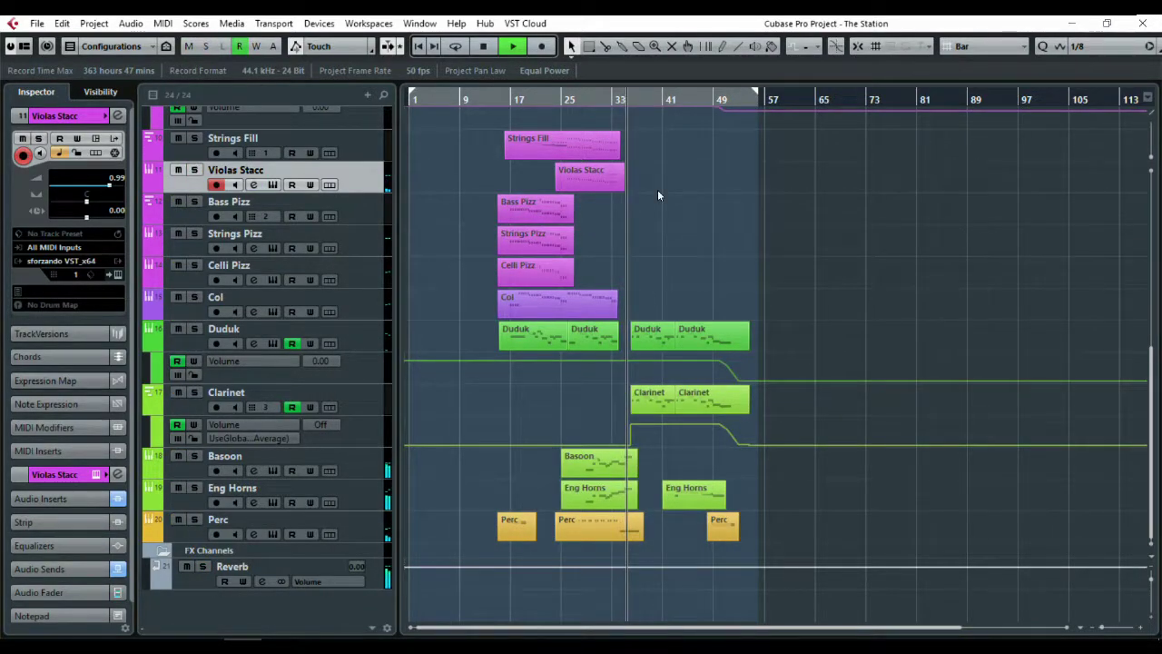
Select the Strings Fill track, inspect the Philharmonik instrument it is routed to and close it.
left_click(282, 146)
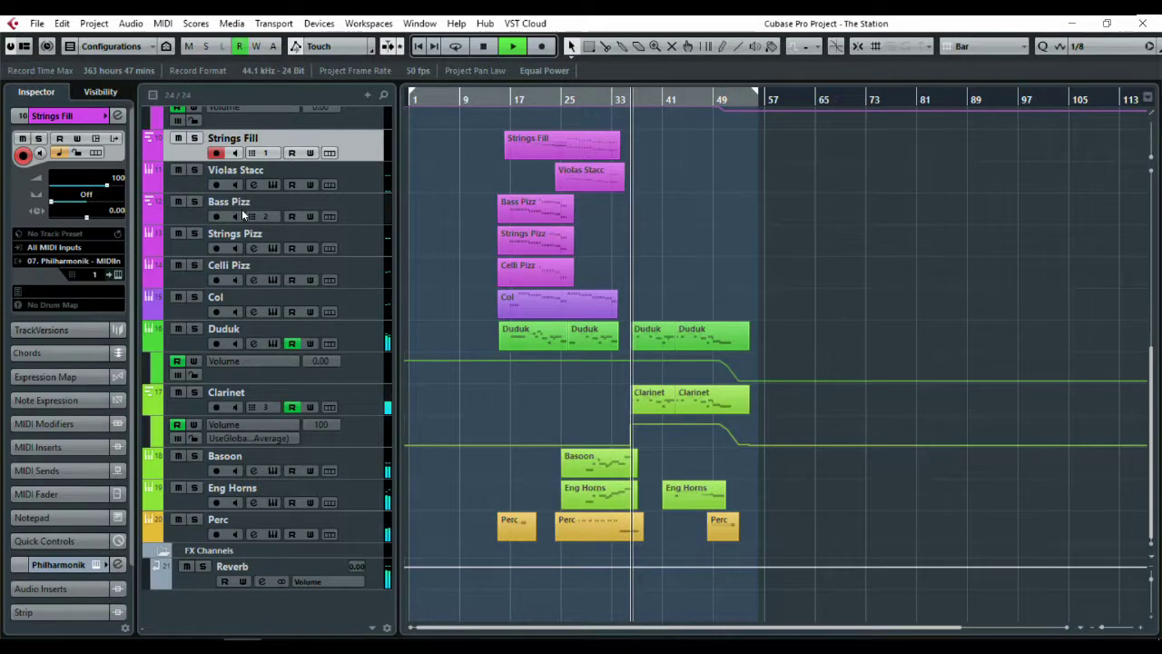
left_click(116, 274)
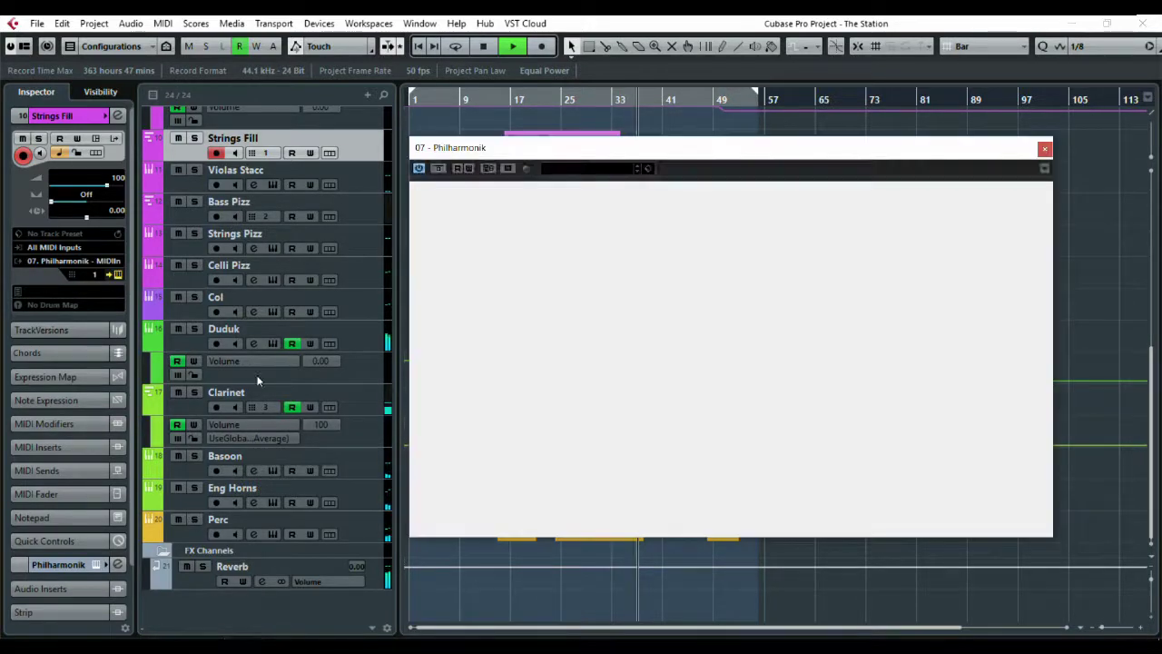
left_click(1044, 149)
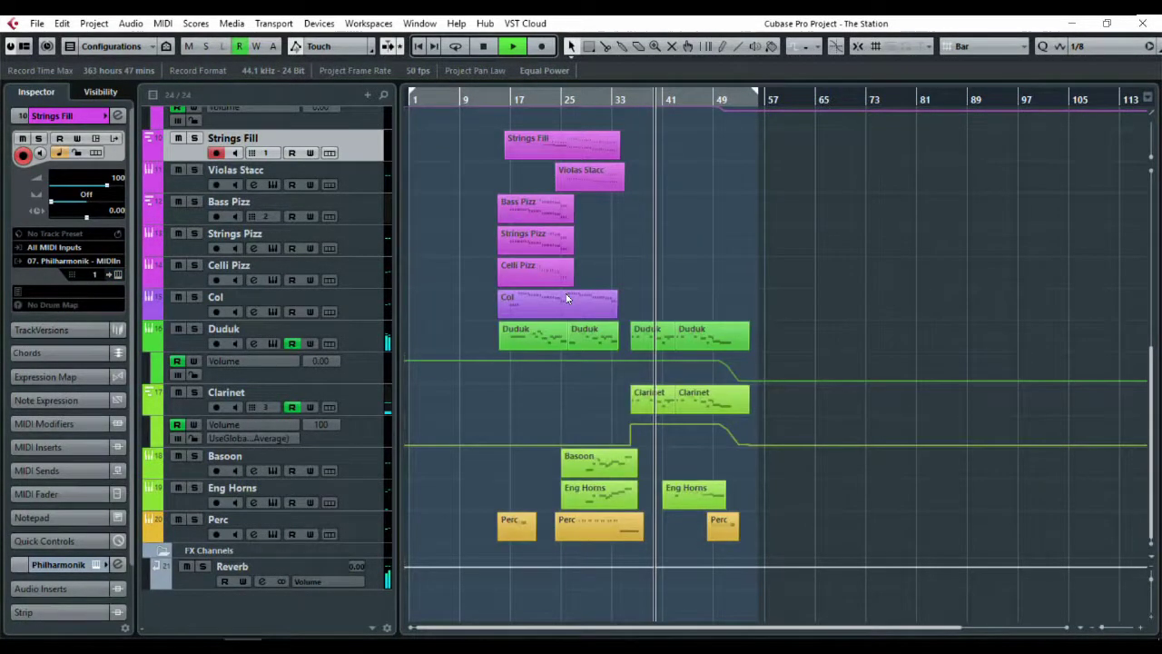
key("e")
key("e")
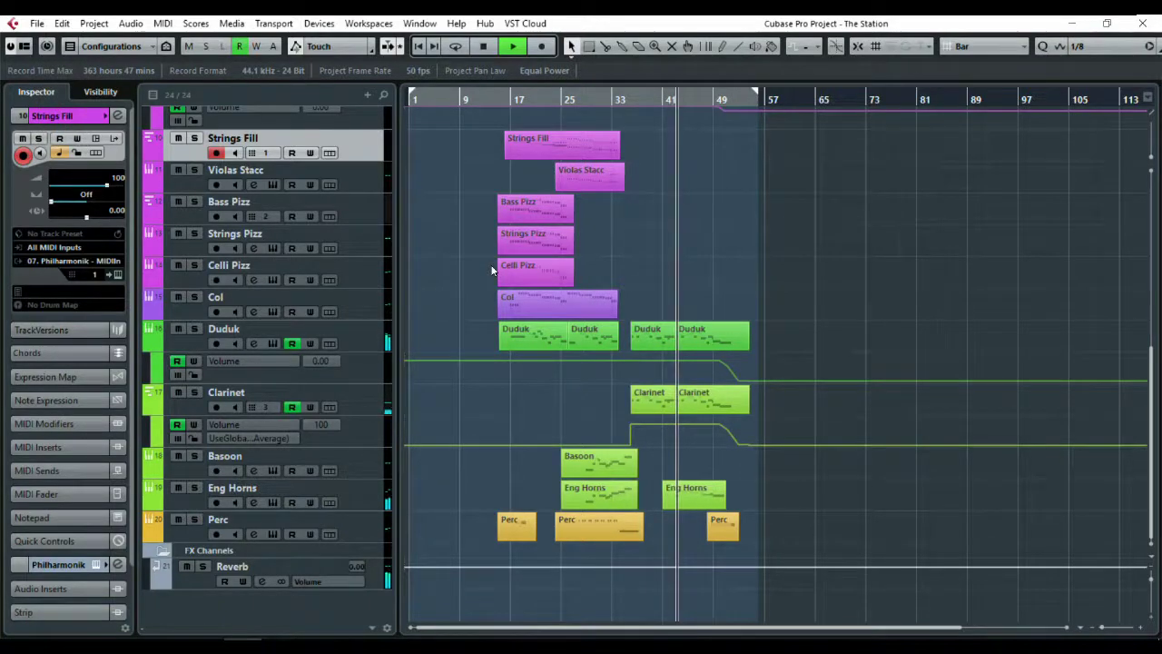
key("F2")
key("F2")
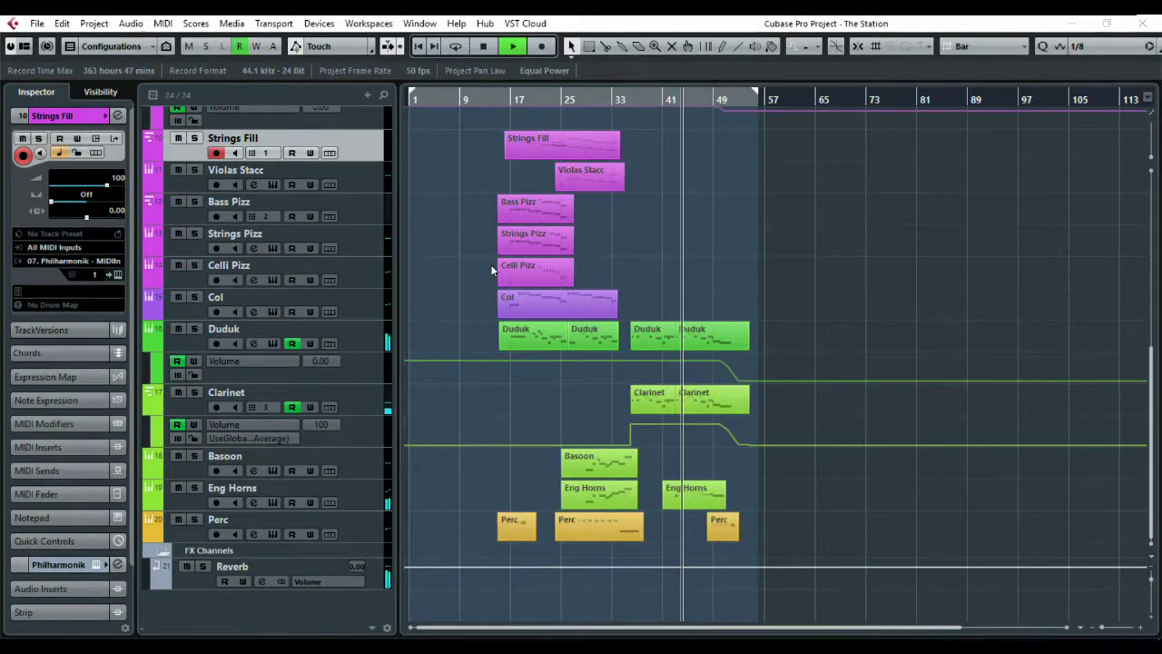
Stop playback in the MixConsole, inspect the H-Comp Mono insert on the Trumpet channel and close its editor.
key("F3")
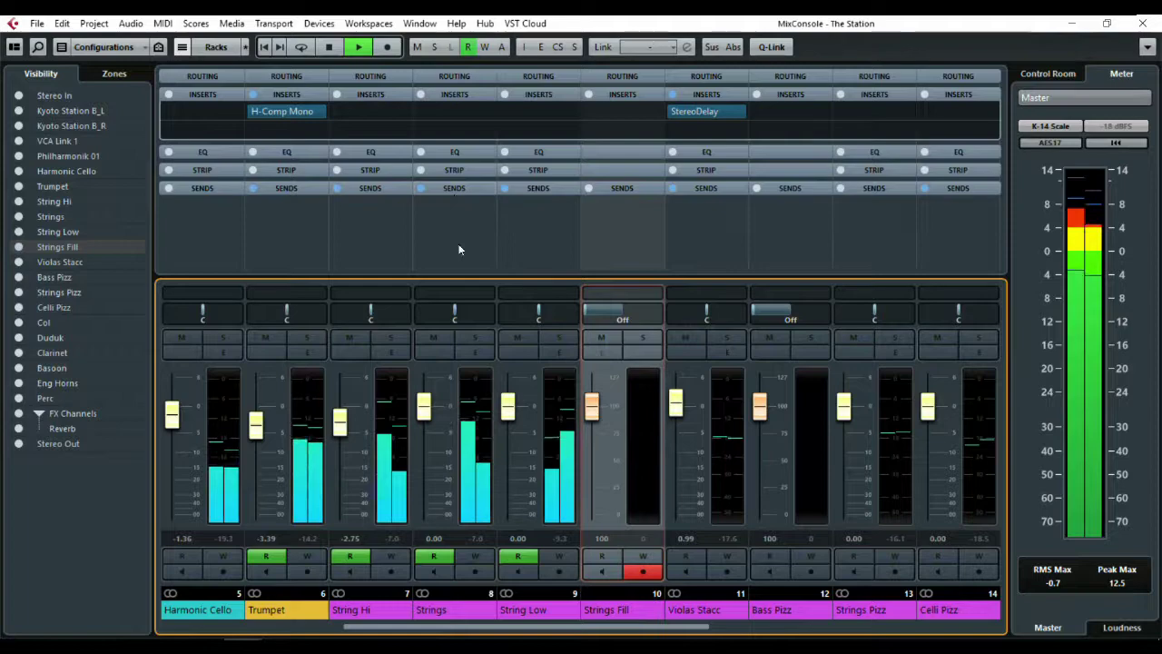
key("space")
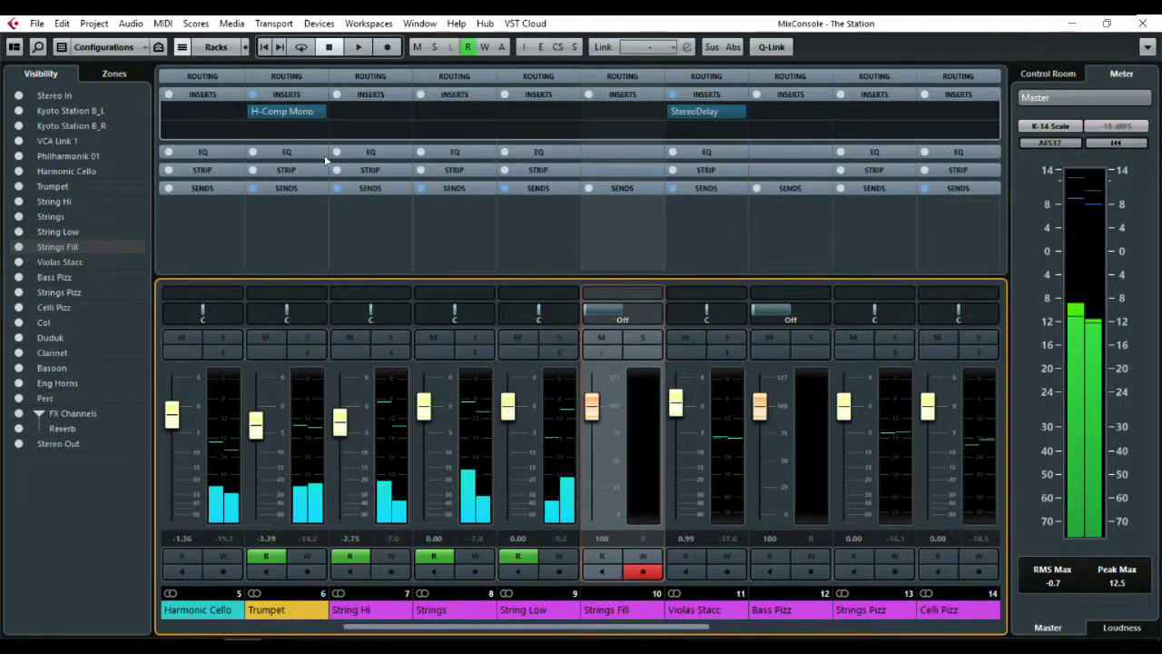
left_click(305, 112)
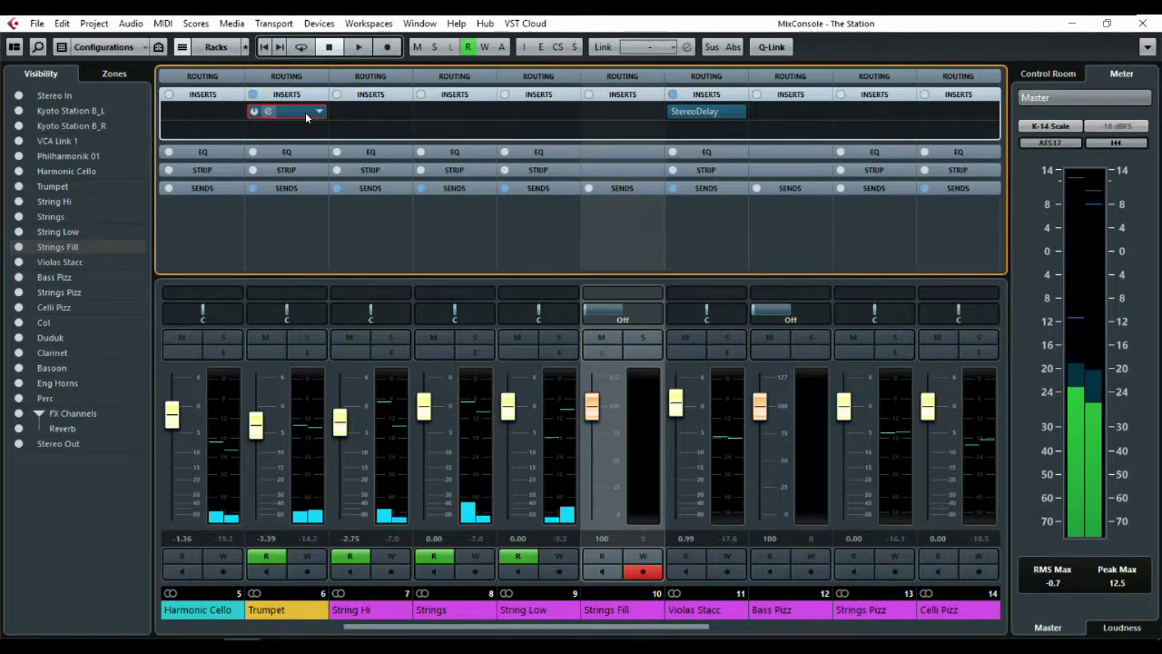
double_click(305, 112)
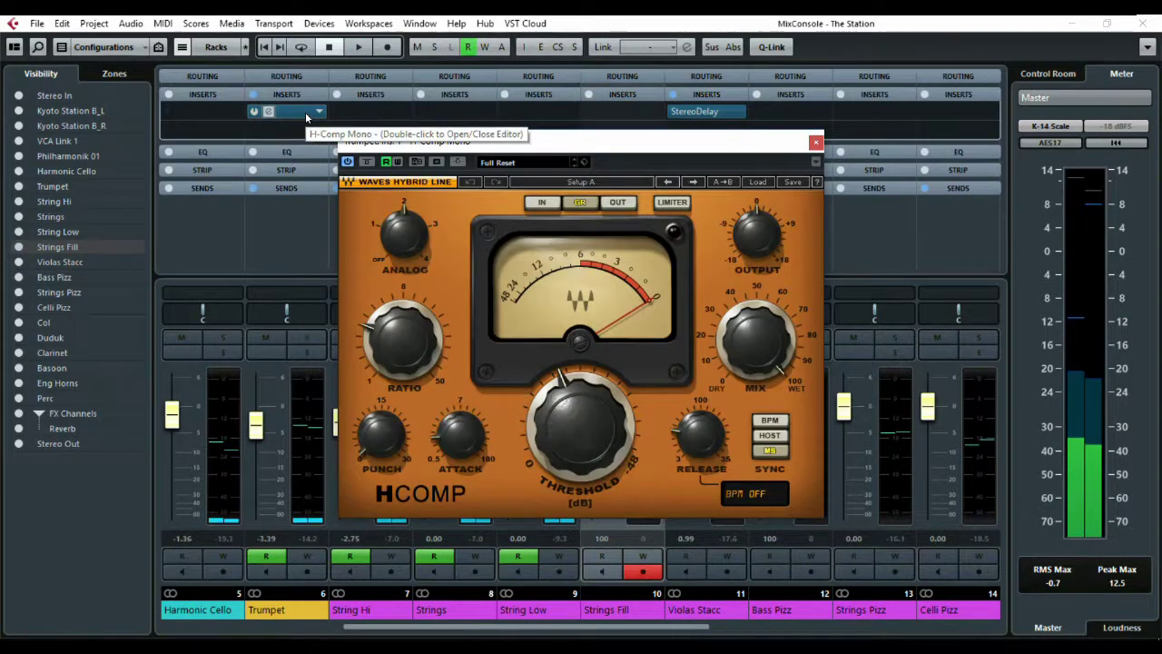
left_click(816, 143)
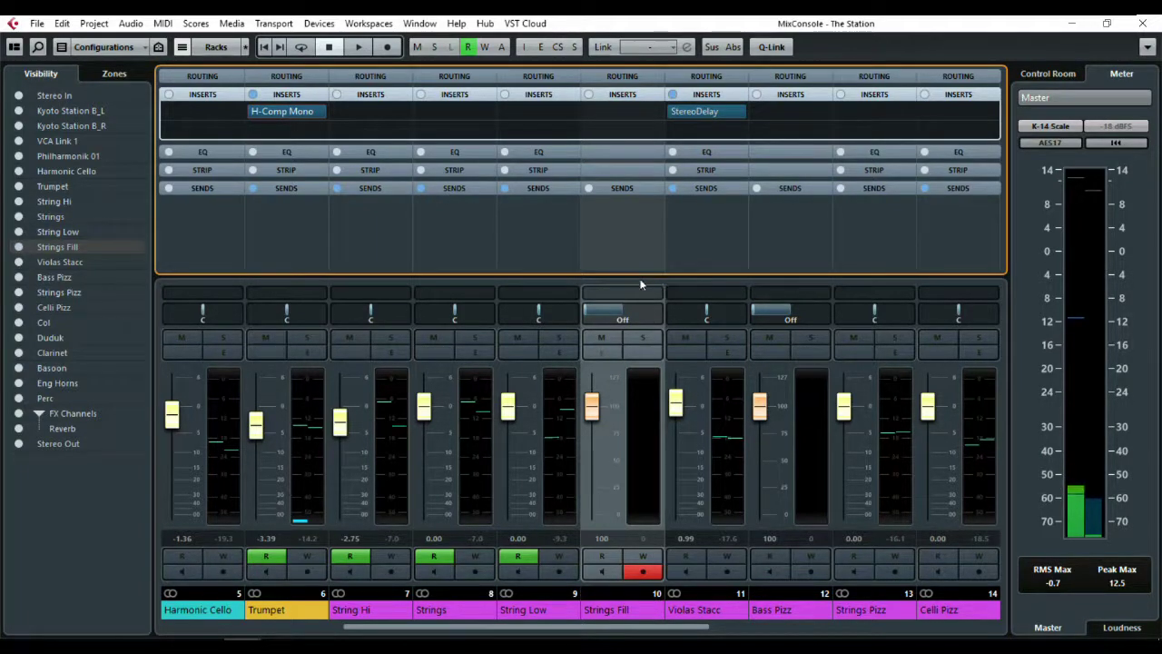
Select the Reverb effect channel, inspect its REVelation insert and return to the project window.
left_click_drag(626, 630, 951, 618)
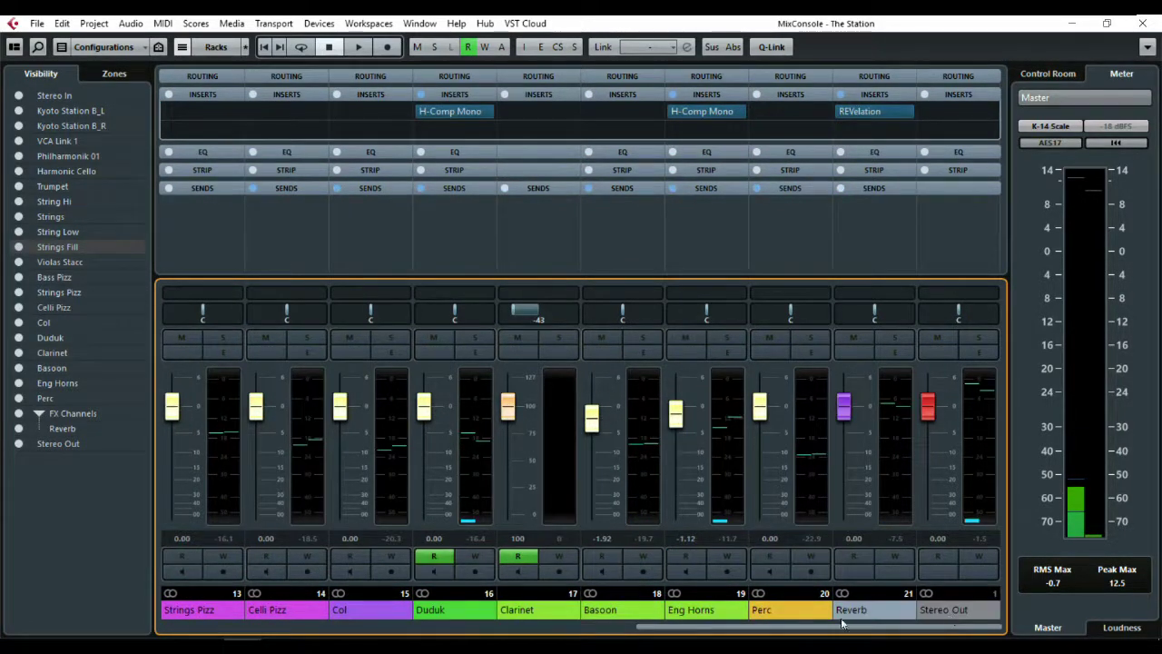
left_click_drag(843, 623, 980, 609)
mouse_move(902, 119)
left_click(881, 235)
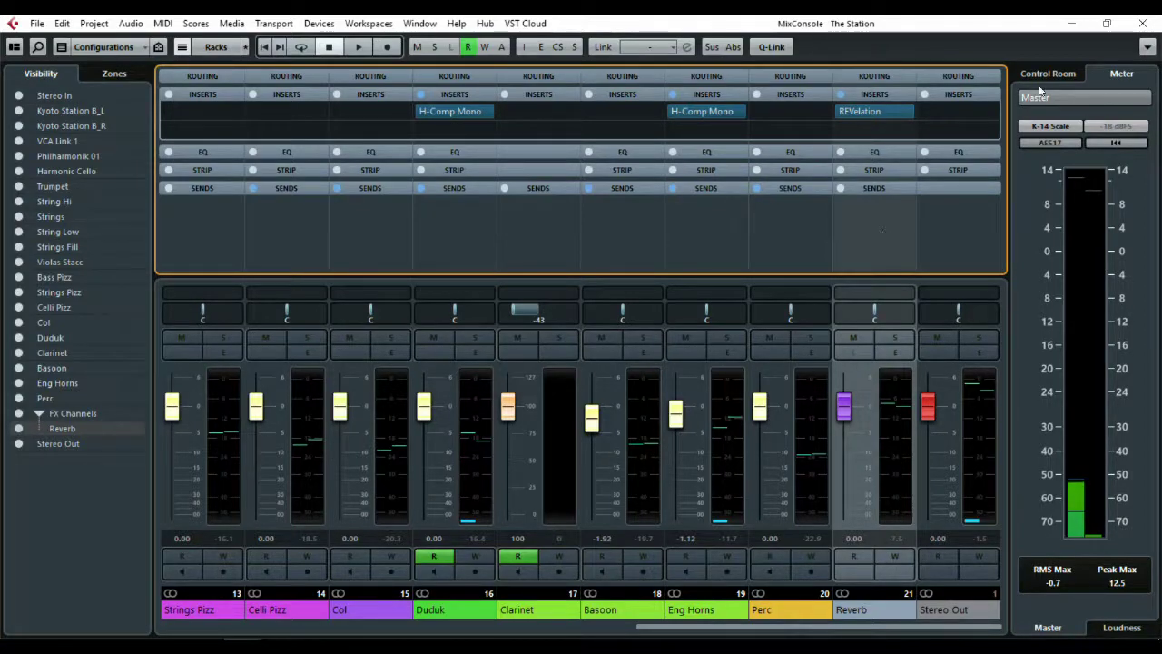
mouse_move(866, 132)
left_click(870, 109)
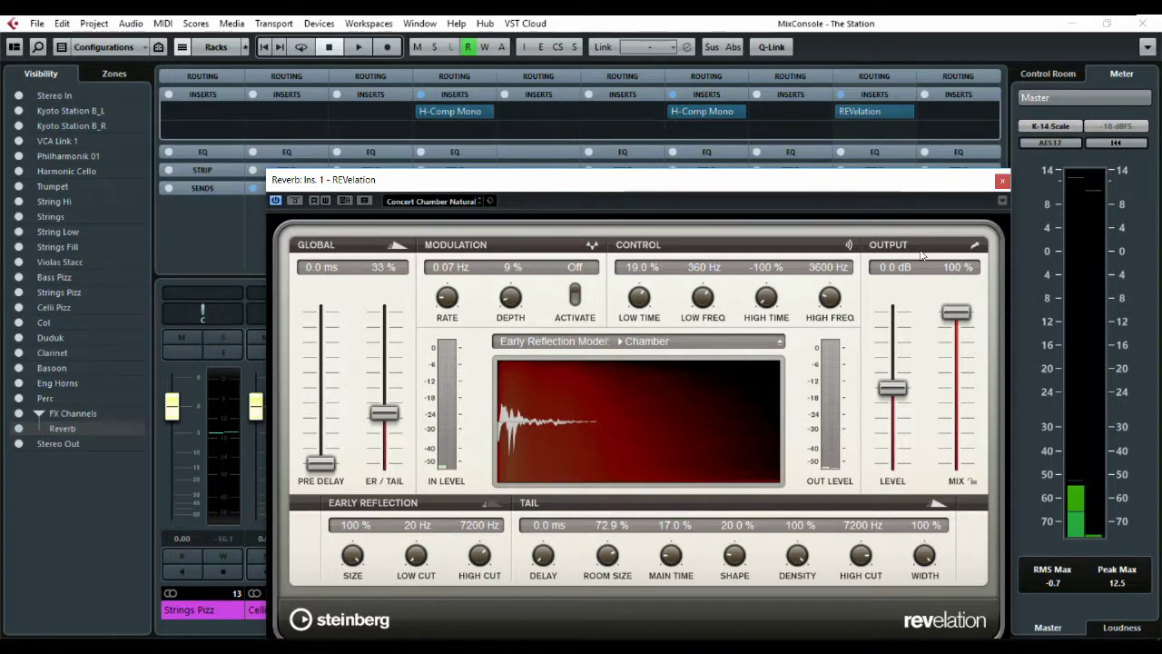
left_click(1001, 181)
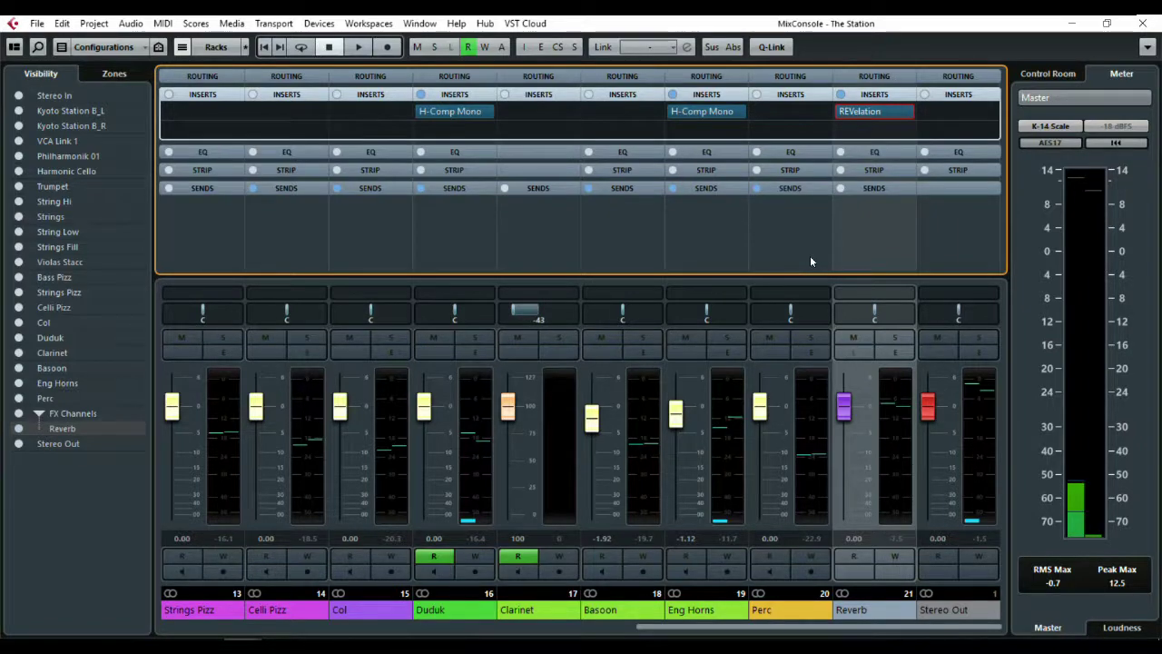
key("F3")
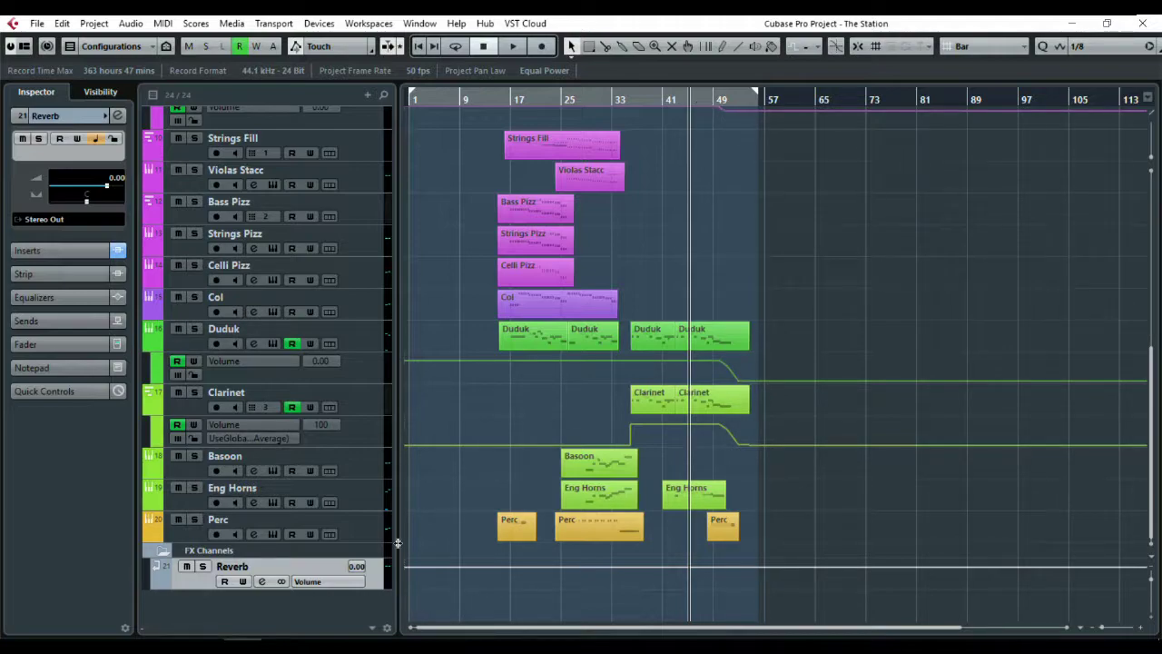
Select the Perc track and open its sforzando instrument.
left_click(358, 533)
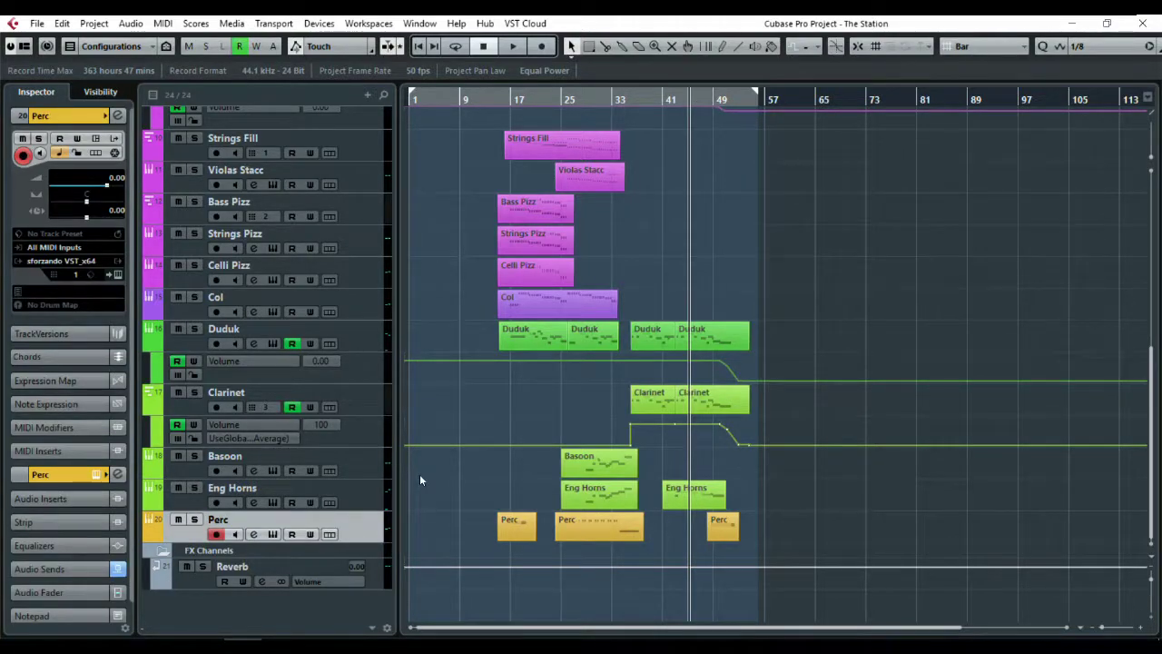
left_click(116, 275)
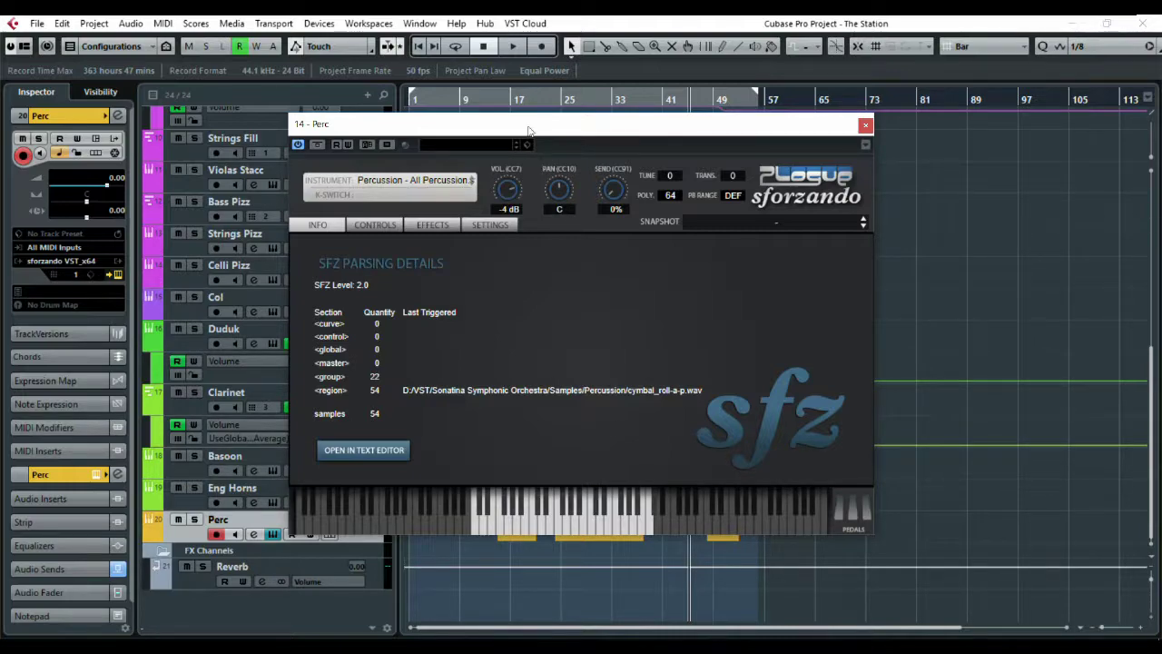
Start playback from about bar 17, solo the Perc track and jump to about bar 28.
left_click(514, 94)
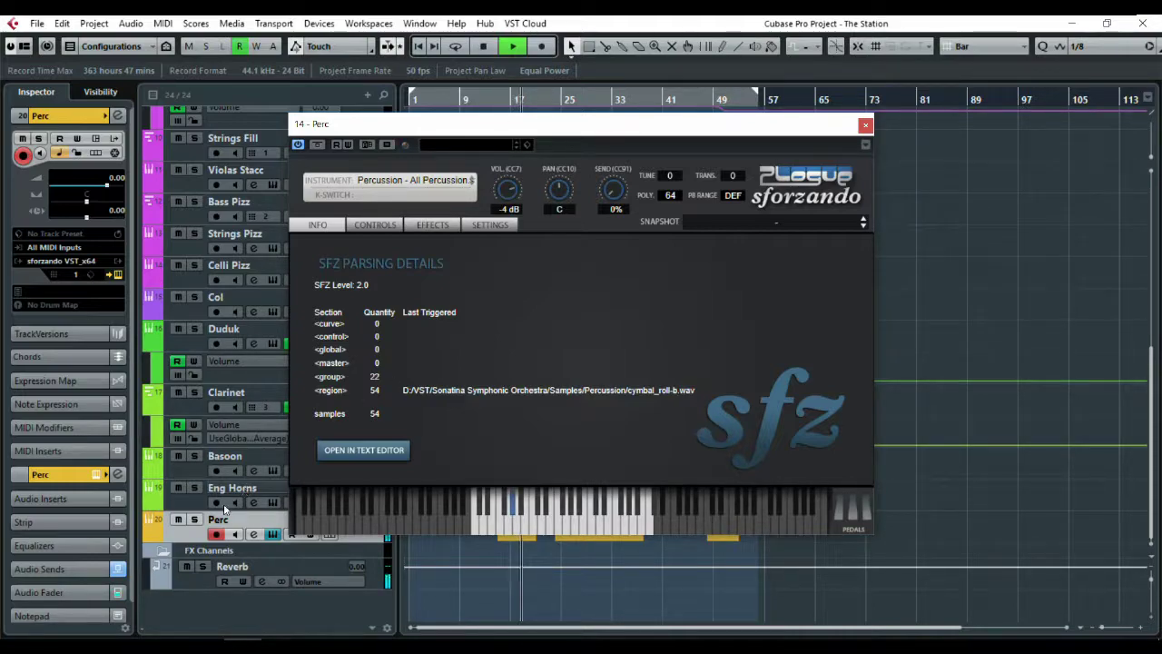
left_click(195, 522)
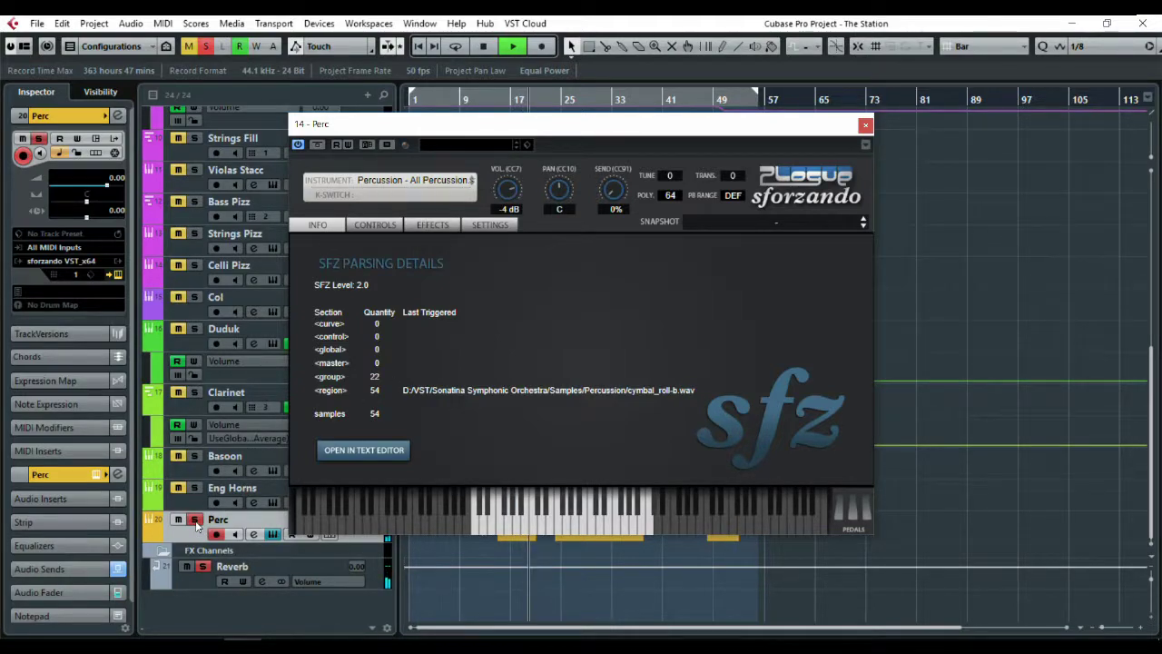
left_click(583, 99)
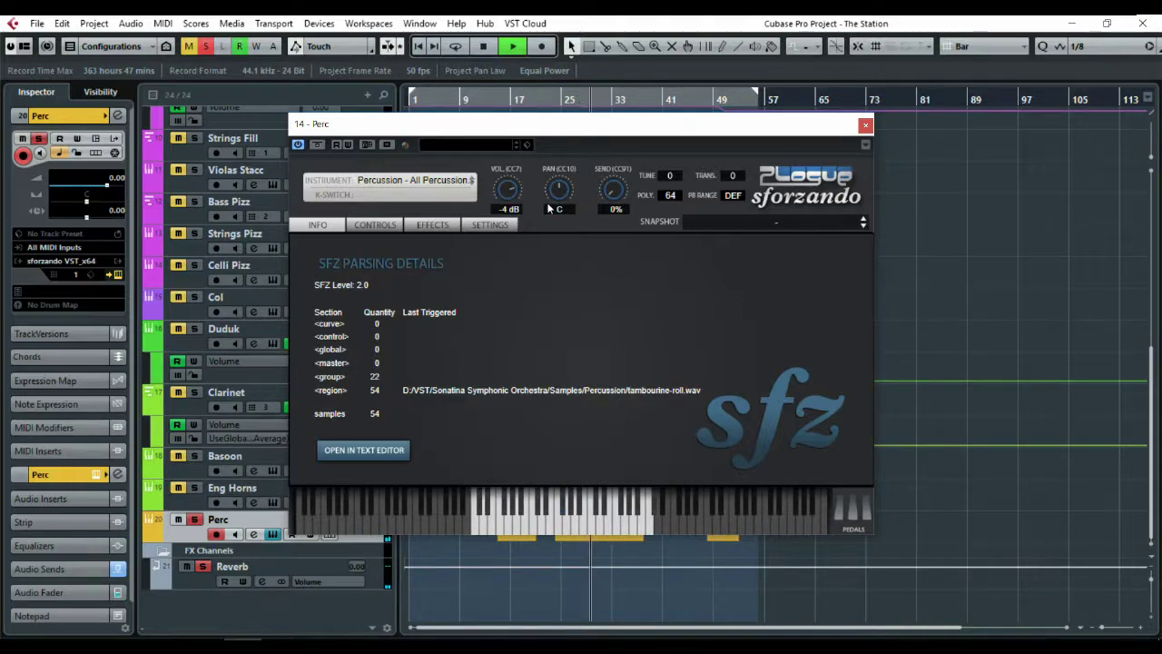
Take the Perc track out of solo, close its instrument and stop playback.
left_click(192, 519)
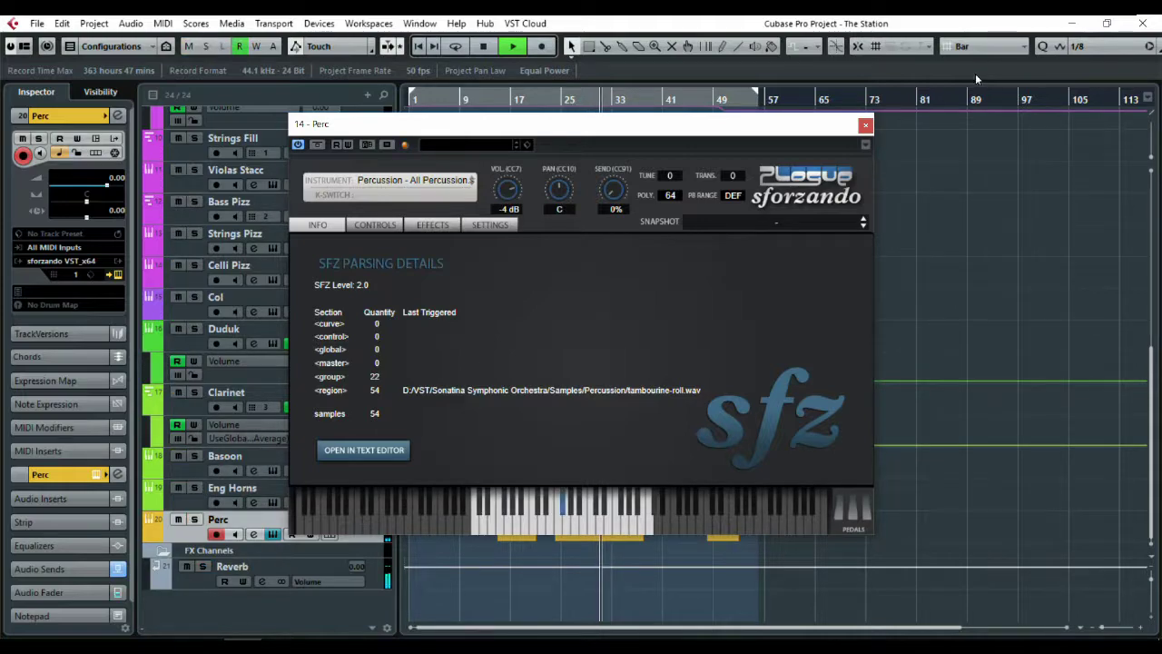
left_click(865, 124)
key("space")
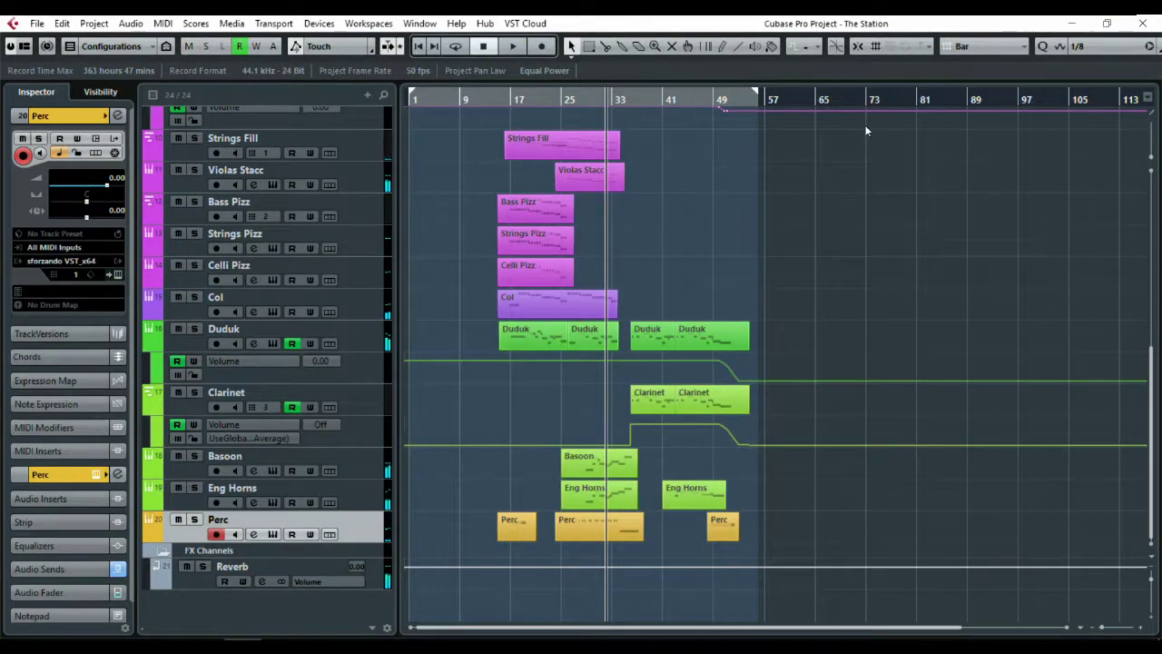
Select the Violas Stacc track, examine its sforzando instrument's effects settings and close it.
left_click(351, 187)
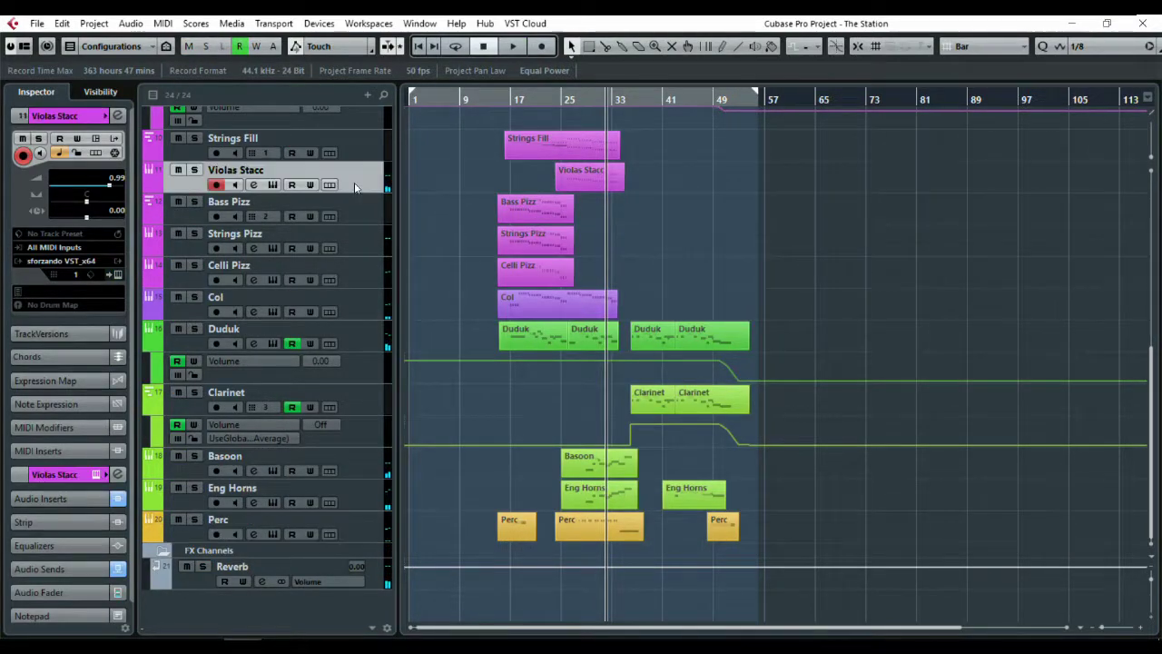
left_click(121, 275)
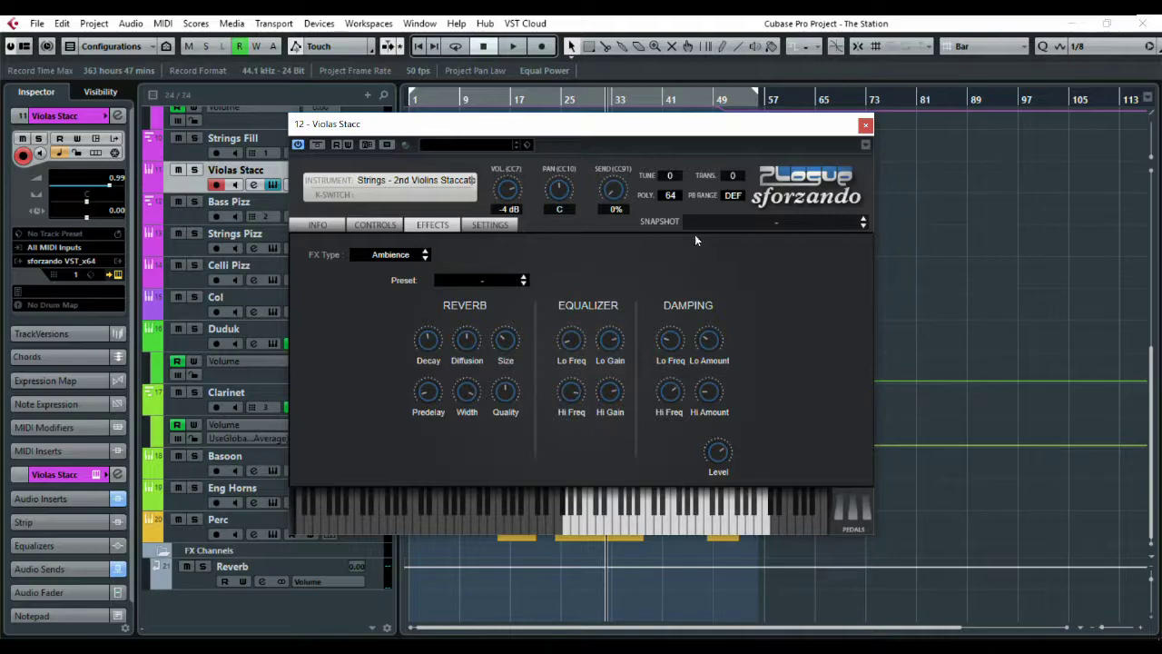
left_click(865, 127)
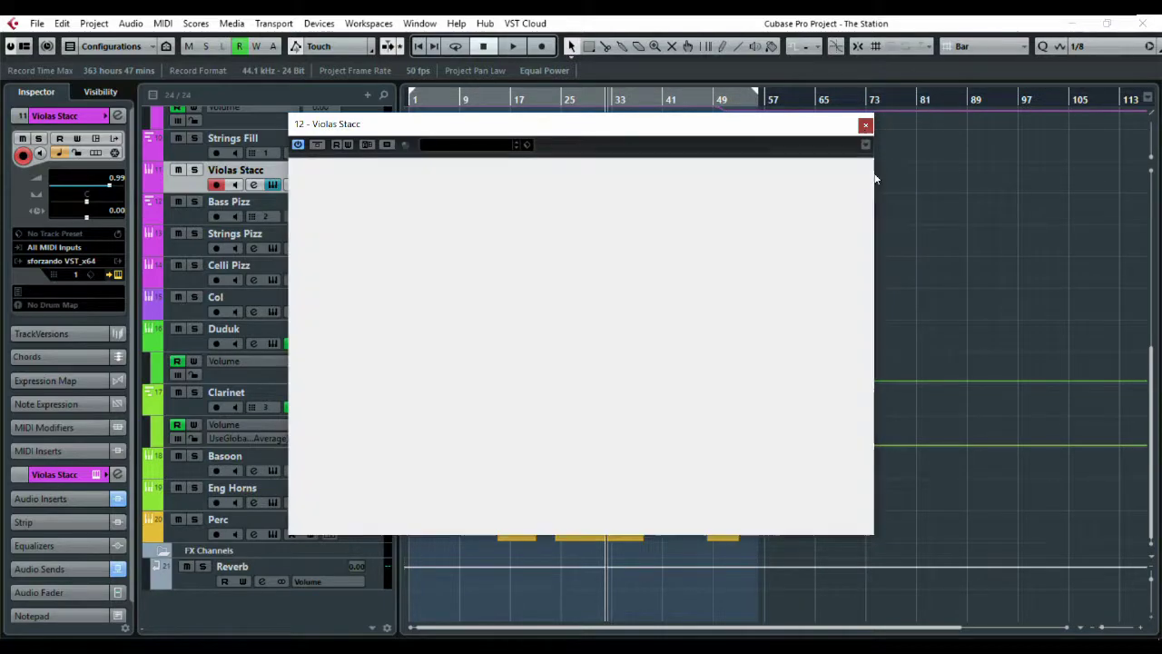
Resume playback of the full arrangement and review all tracks from the video track down to the Reverb channel.
key("space")
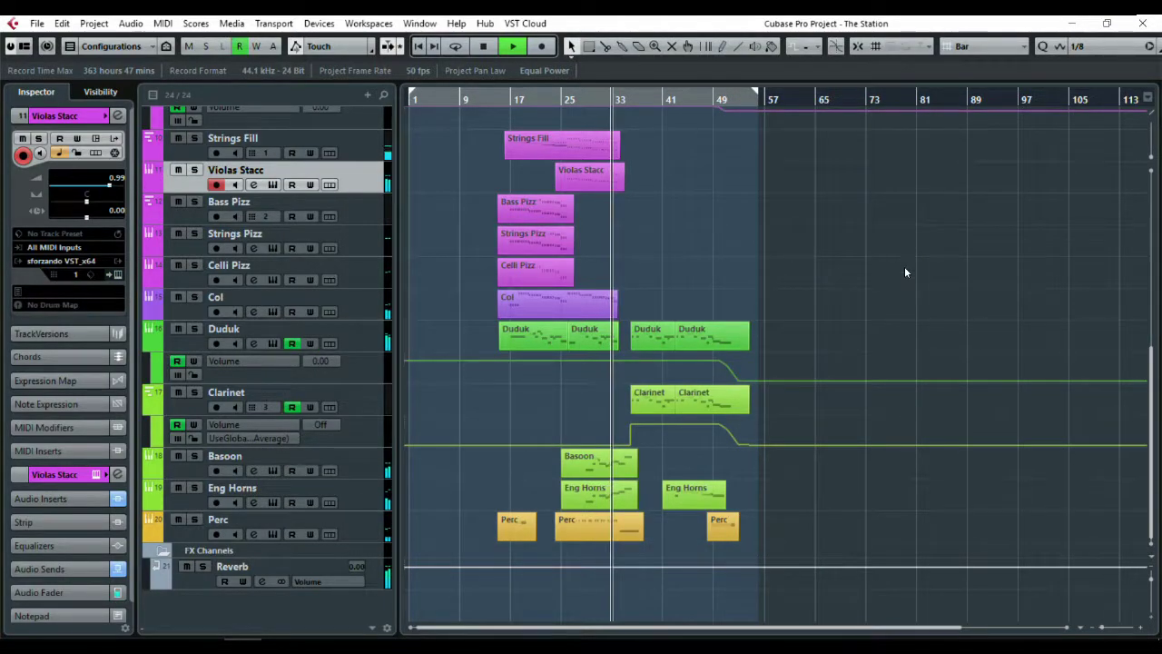
scroll(913, 286, "up", 10)
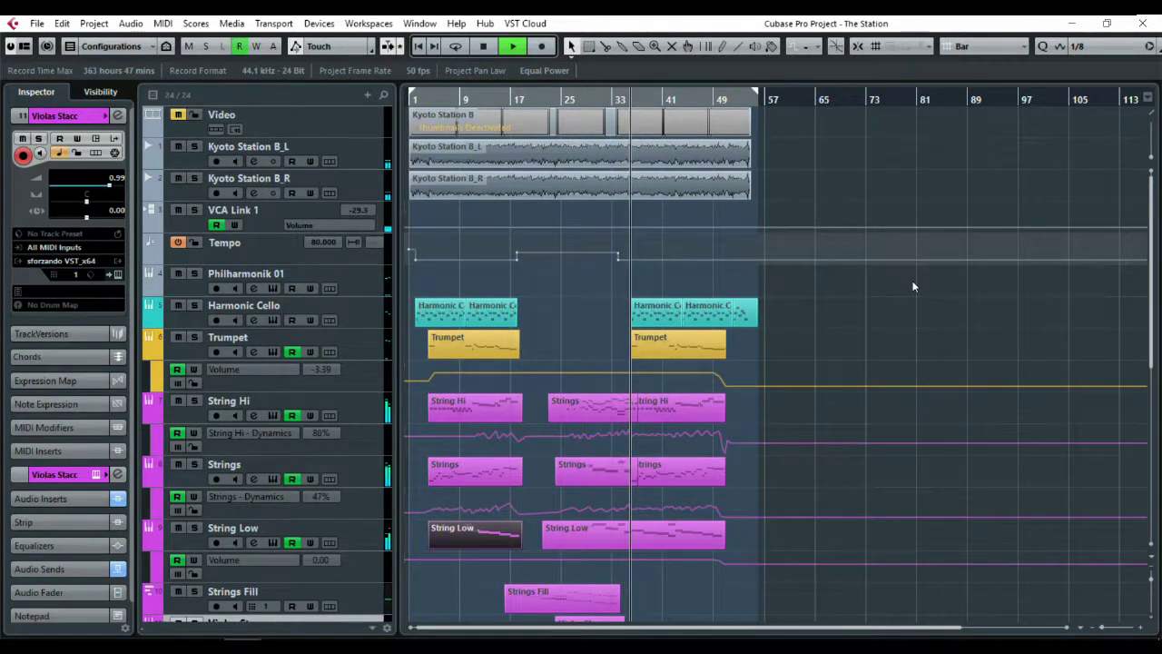
scroll(911, 285, "down", 5)
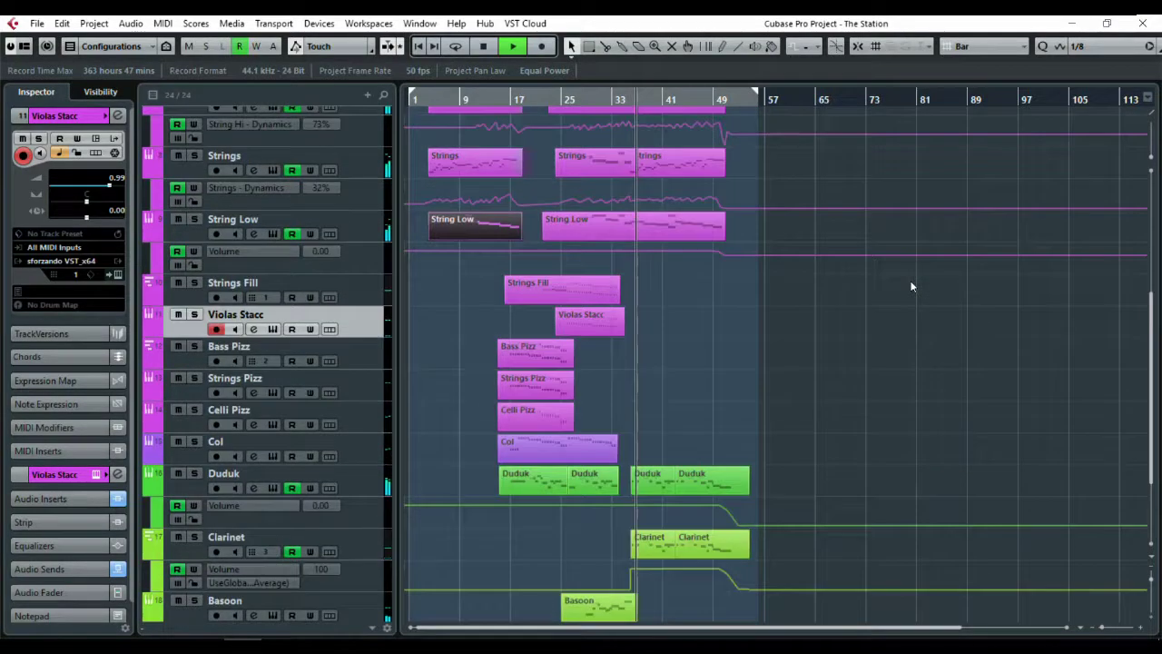
scroll(911, 286, "down", 3)
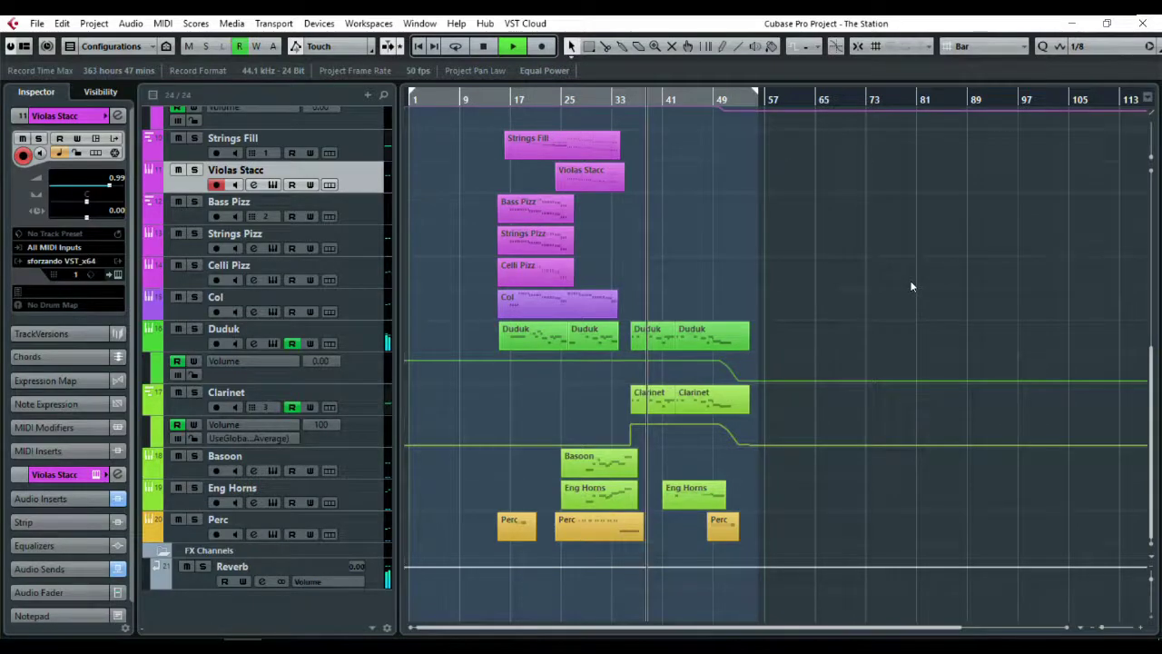
scroll(911, 286, "up", 8)
scroll(911, 286, "down", 7)
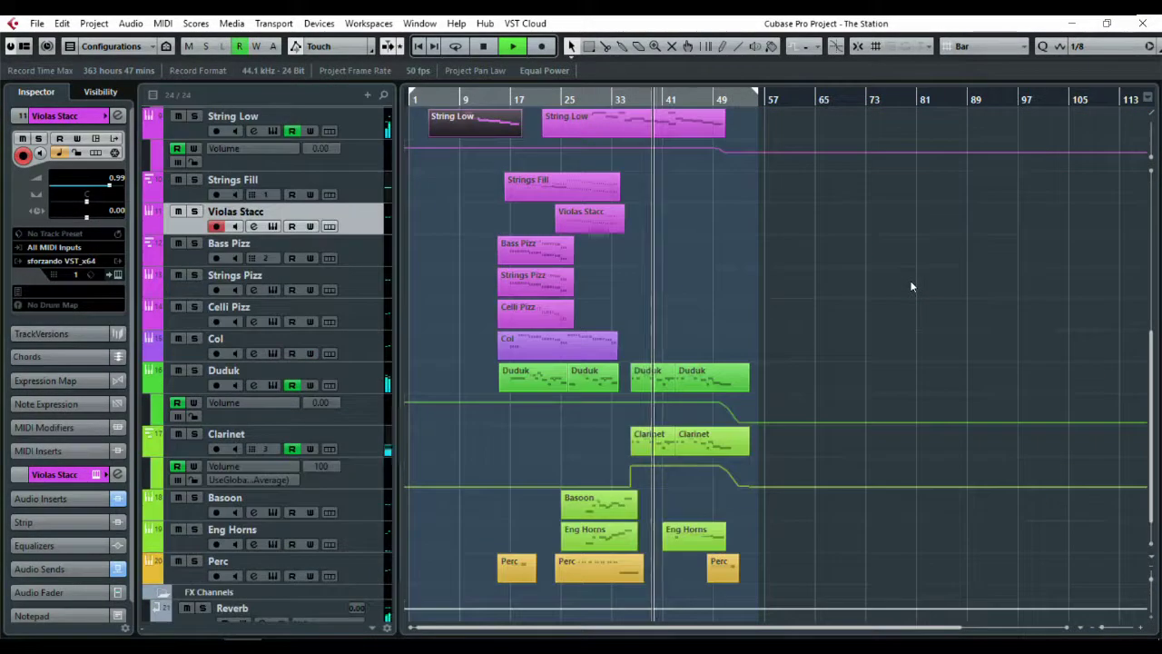